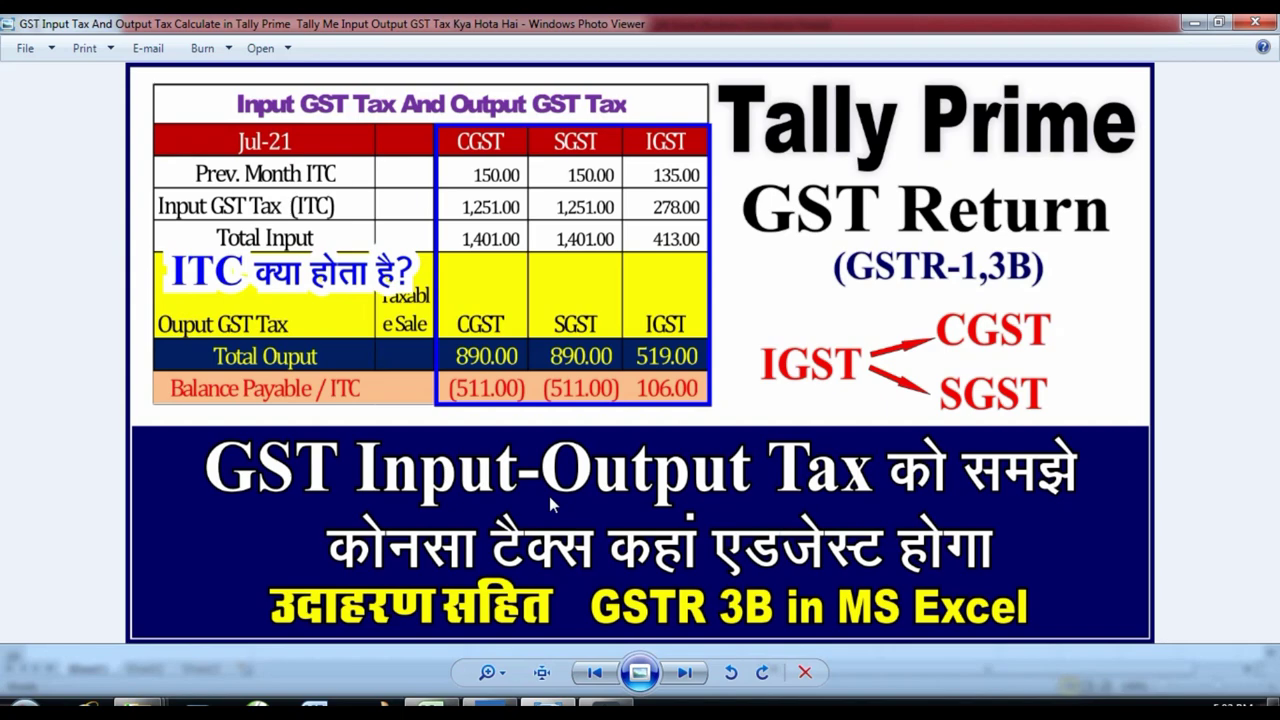
- Switch to the Excel GST worksheet and review the Jun-21 input, output and balance table
click(430, 710)
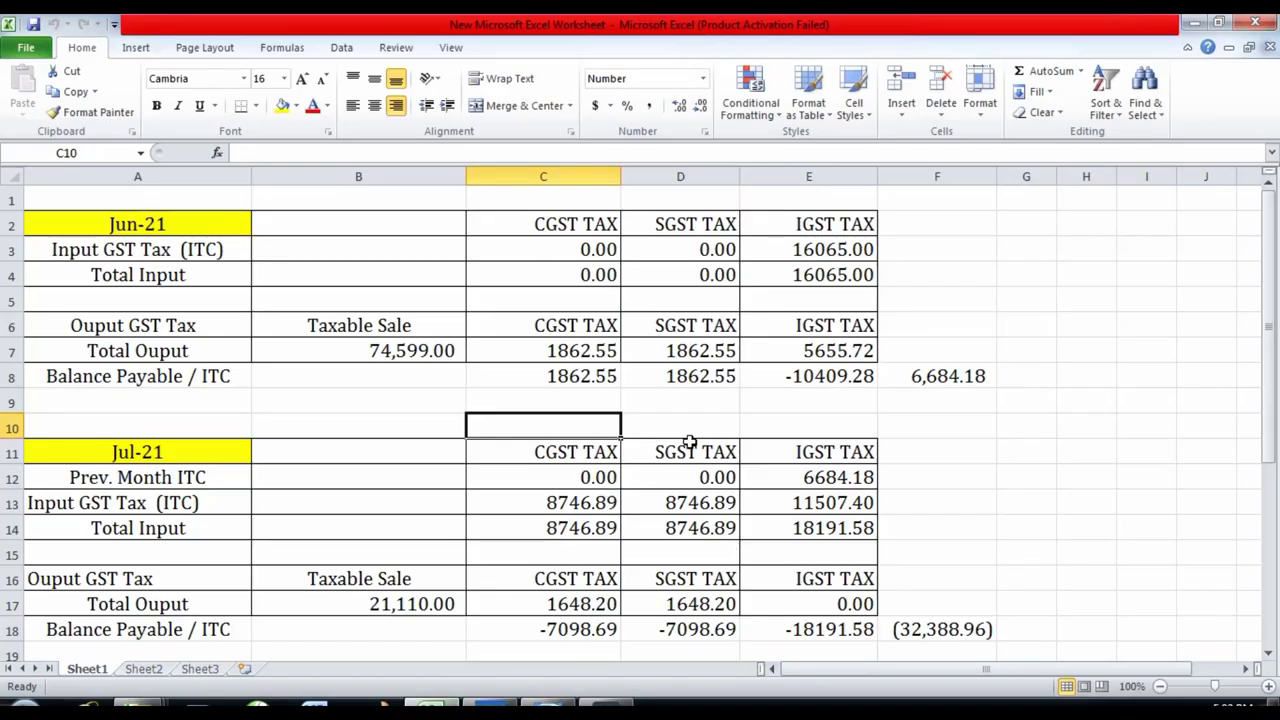
click(702, 418)
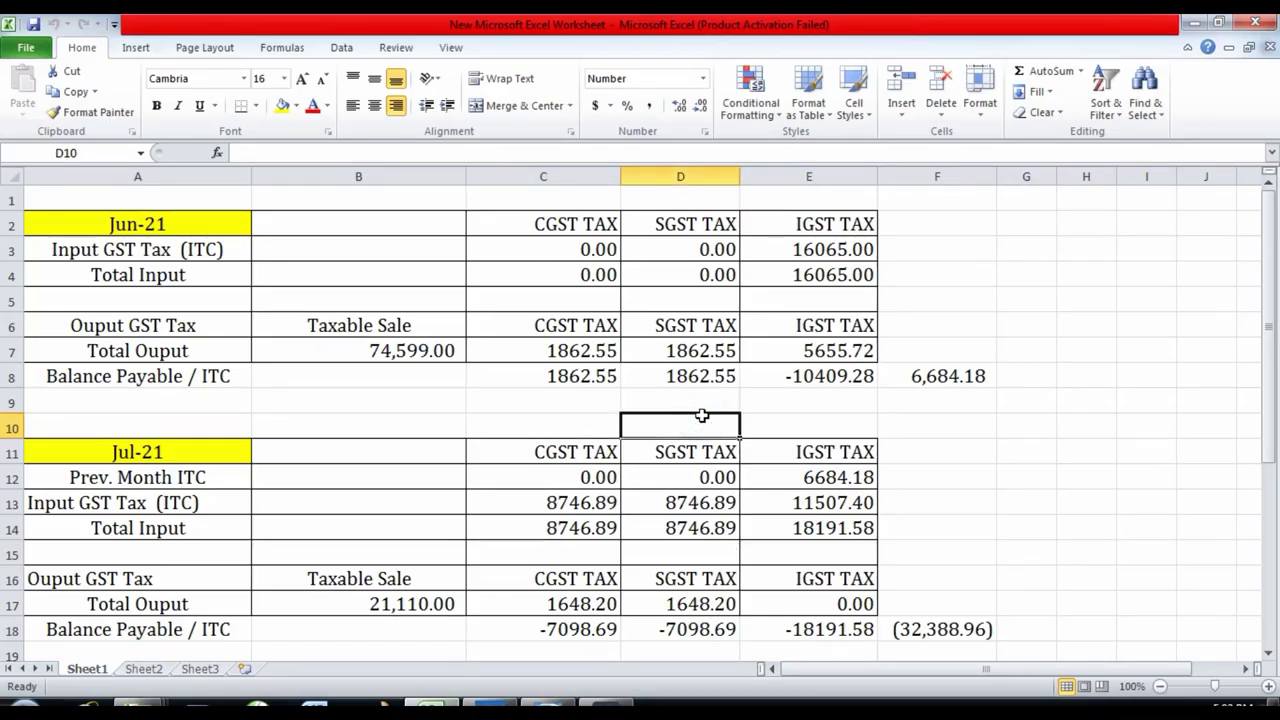
click(597, 378)
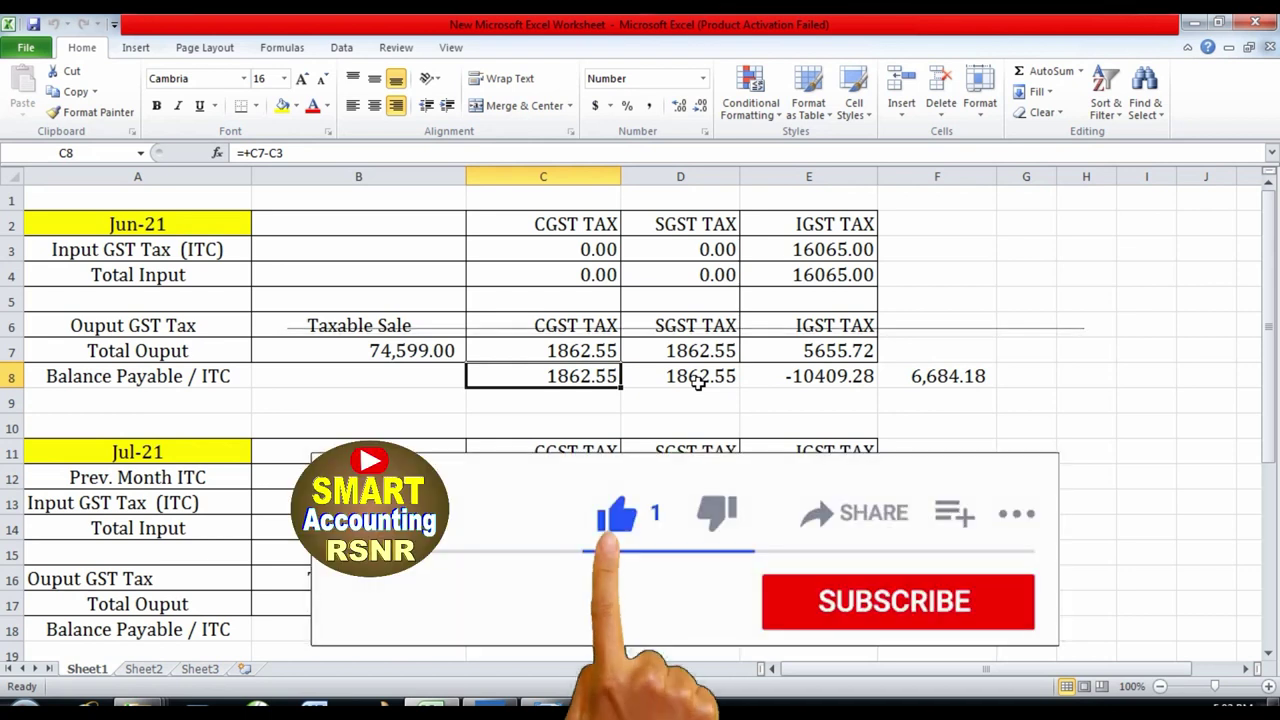
click(665, 399)
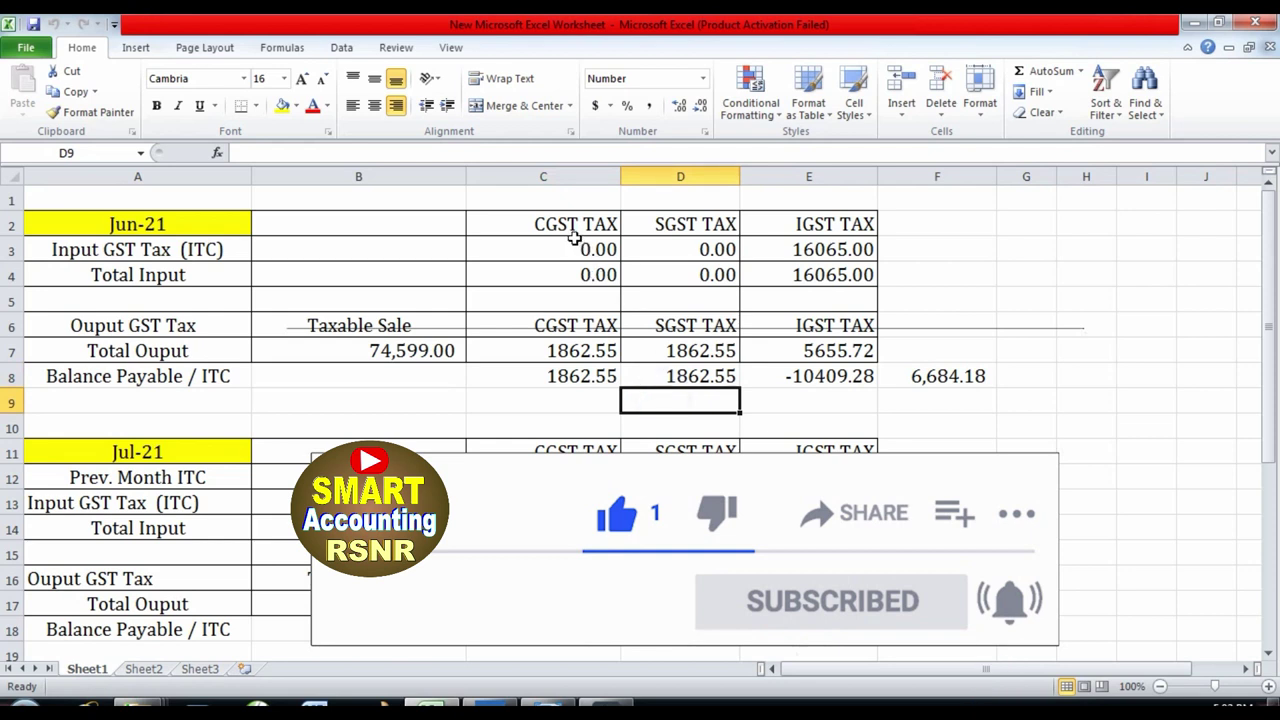
drag(177, 225, 803, 375)
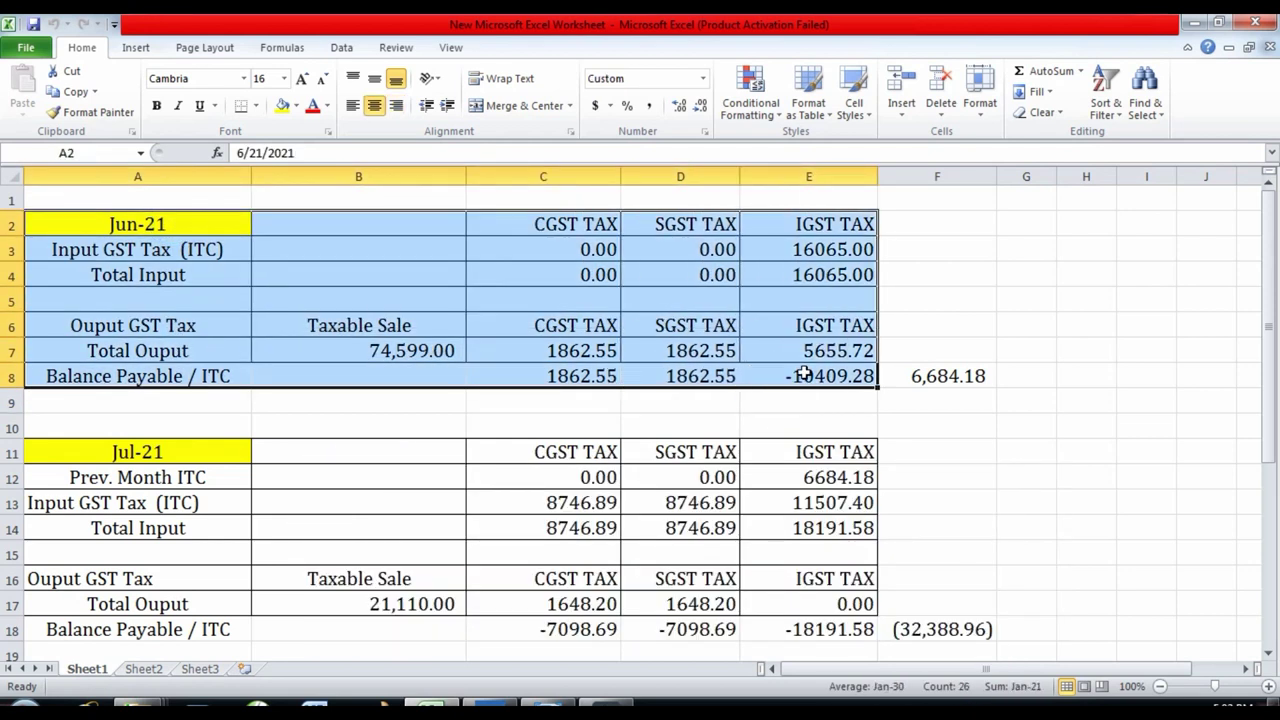
click(951, 300)
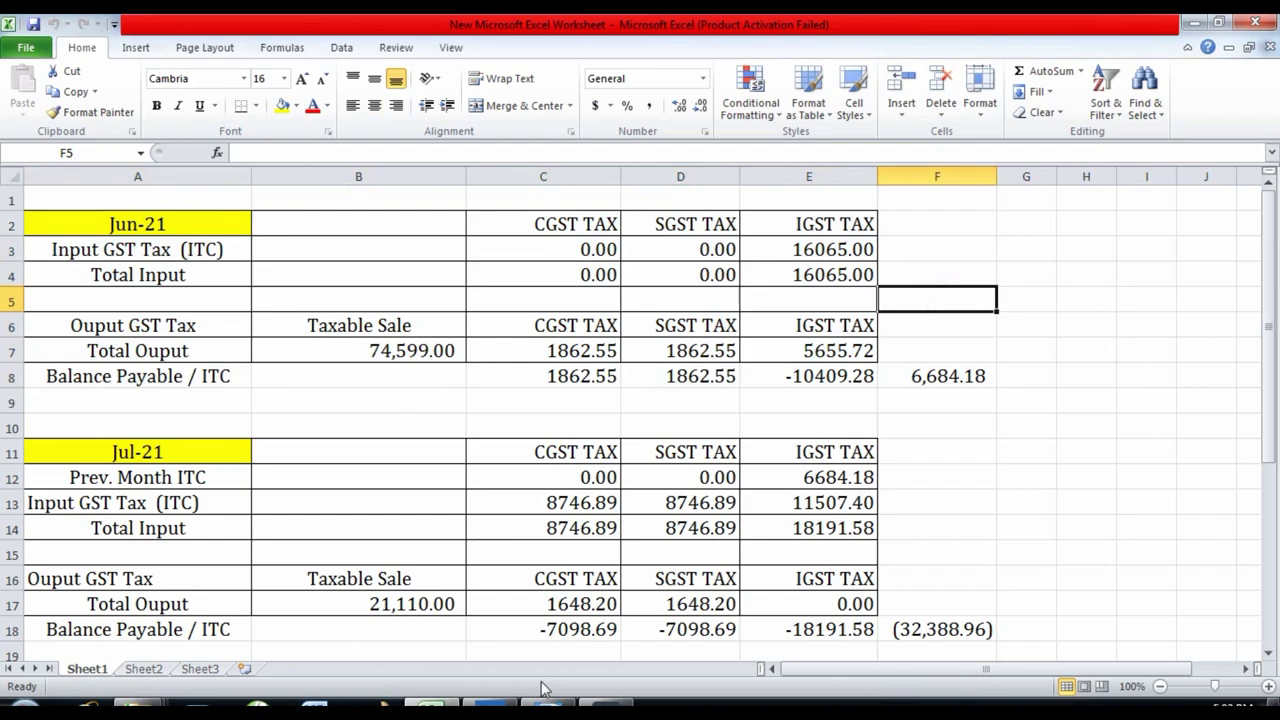
- Switch to TallyPrime and close the Day Book to return to the Gateway of Tally
click(489, 710)
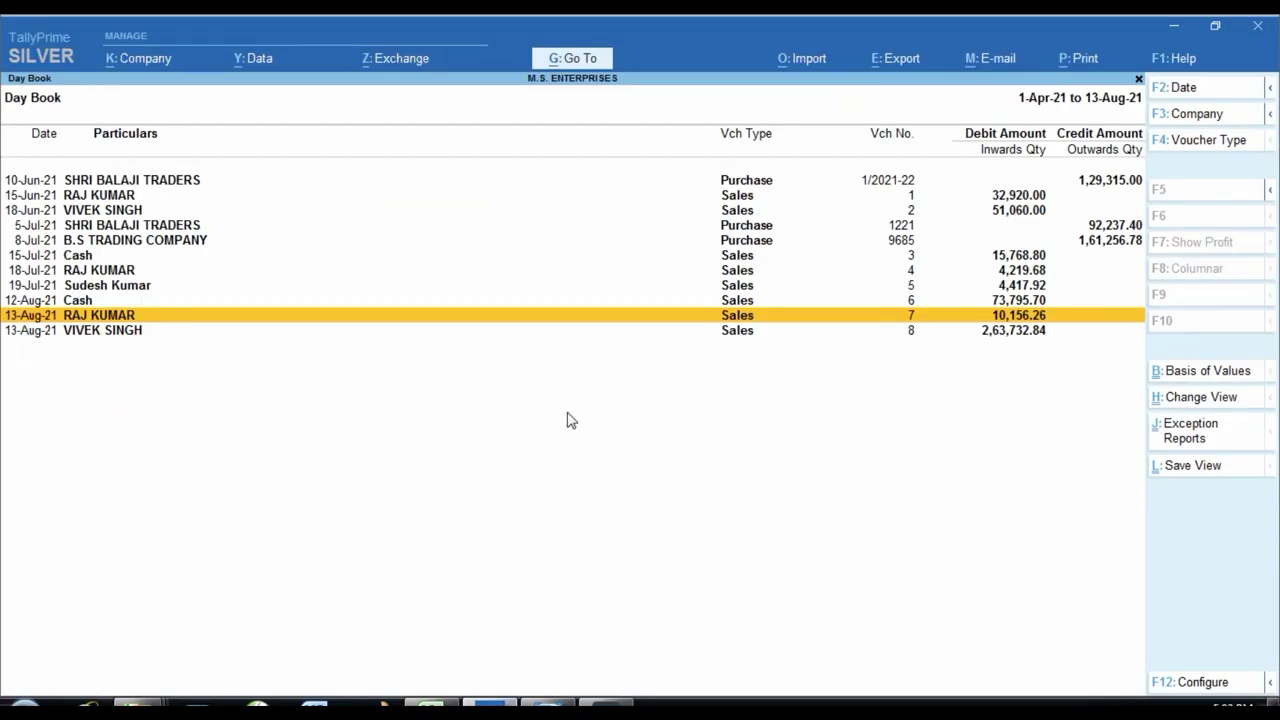
key(Escape)
key(Escape)
key(Escape)
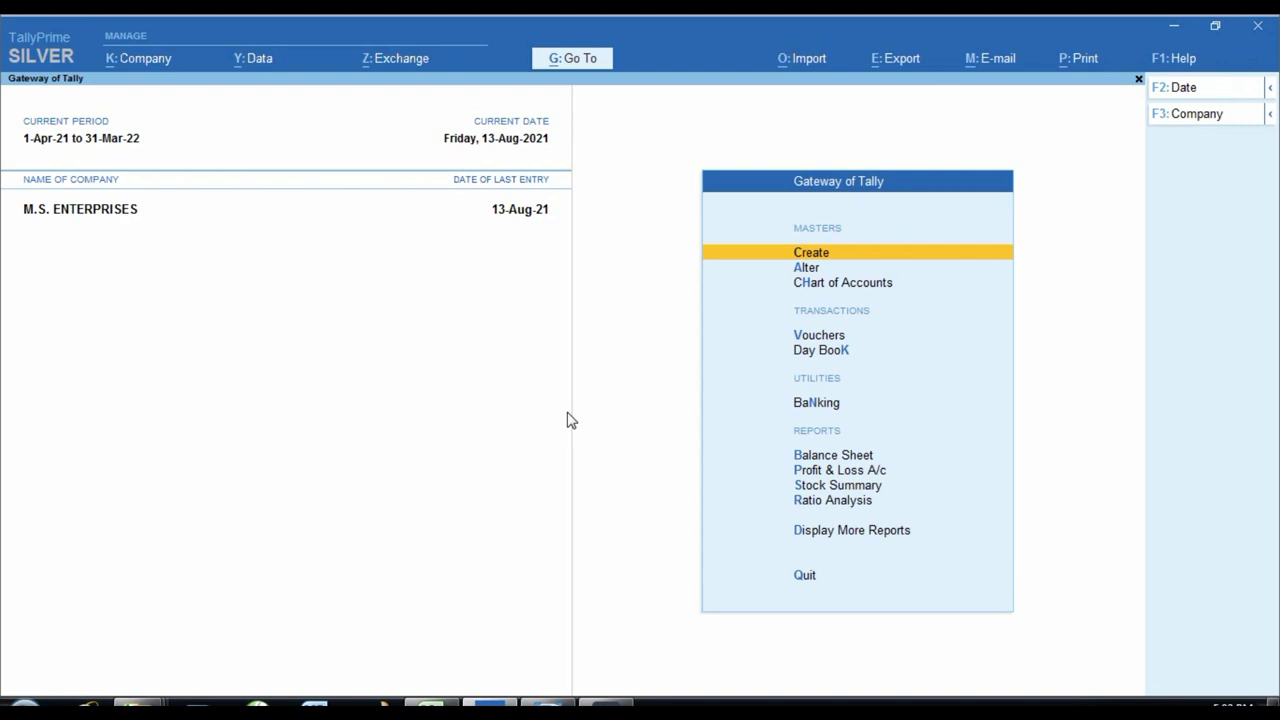
- Open the GSTR-3B report from the GST reports
key(Down)
key(Down)
key(Down)
key(Down)
key(Down)
key(Down)
key(Down)
key(Down)
key(Down)
key(Down)
key(Return)
key(Down)
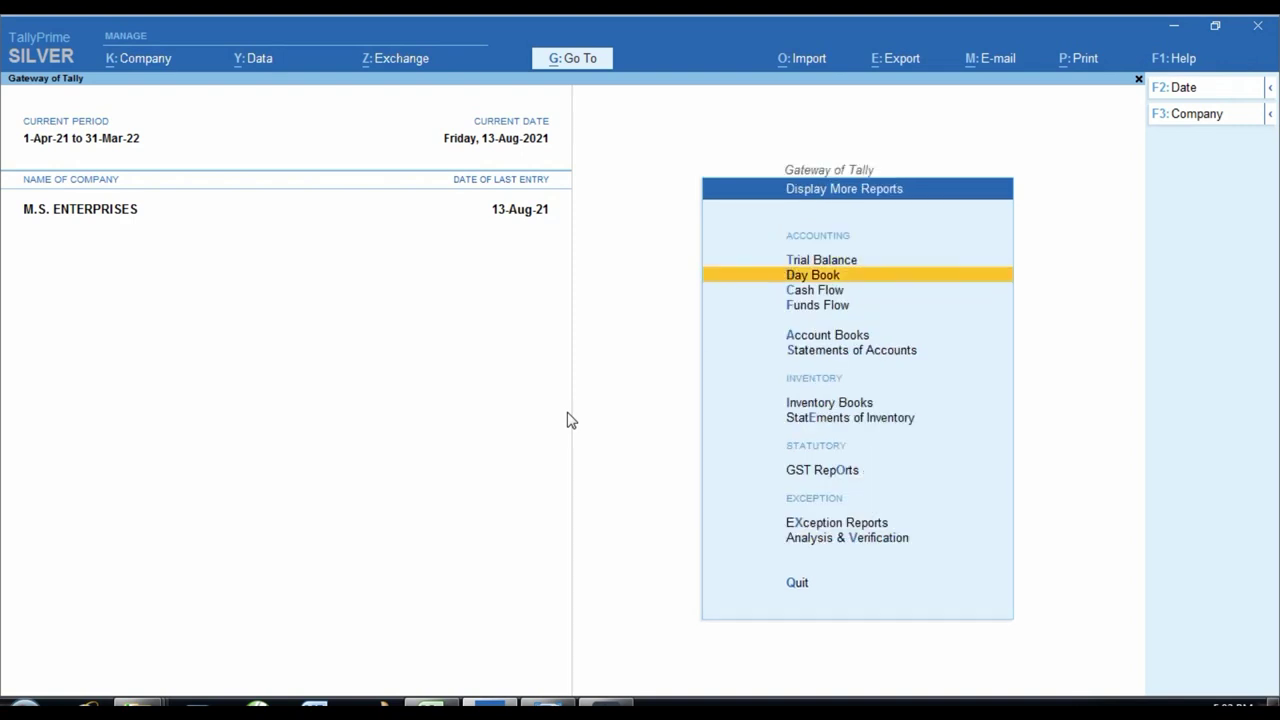
key(Down)
key(Down)
key(Down)
key(Down)
key(Down)
key(Down)
key(Down)
key(Down)
key(Up)
key(Return)
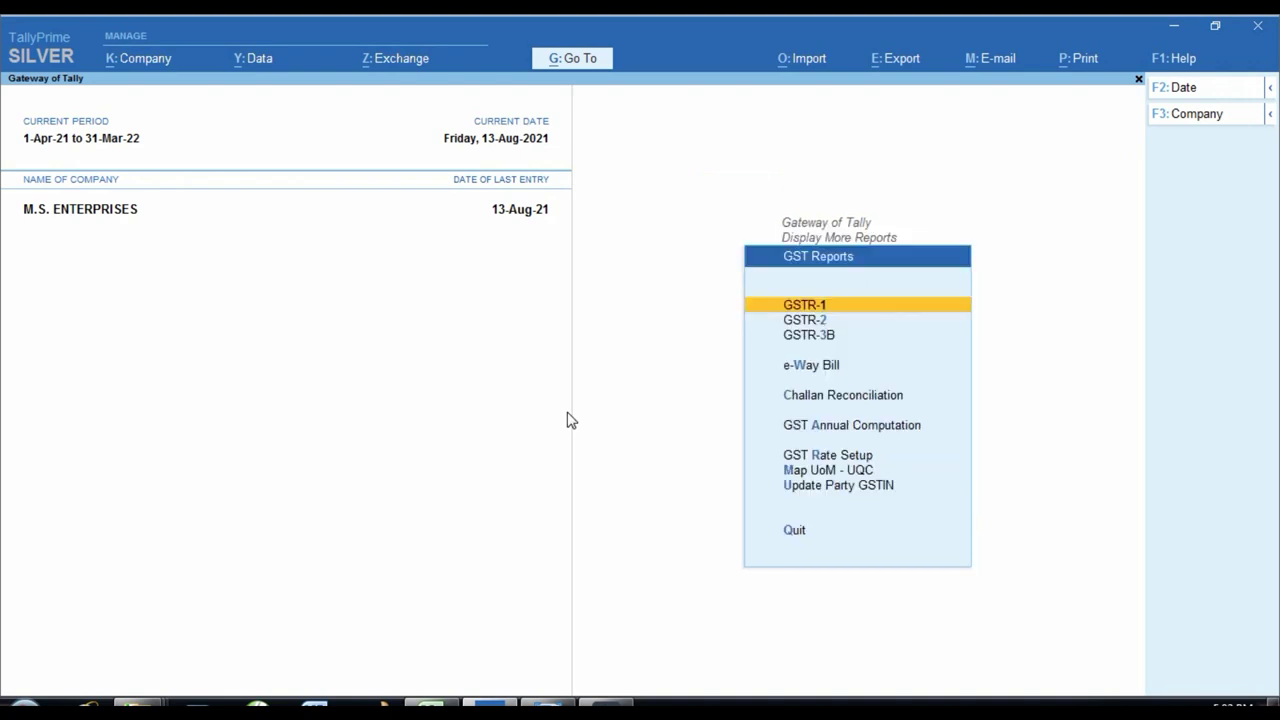
key(Down)
key(Down)
key(Return)
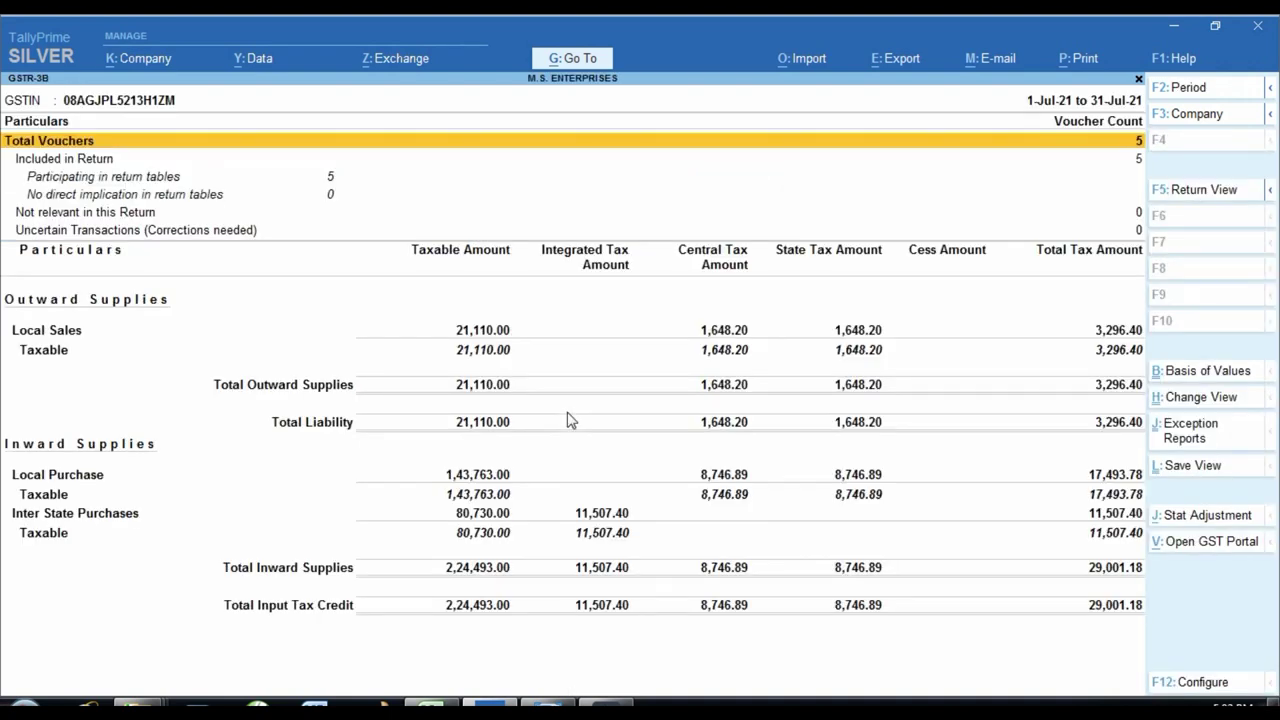
- Set the GSTR-3B report period from 1.6 to 30.6
key(F2)
text(1.6)
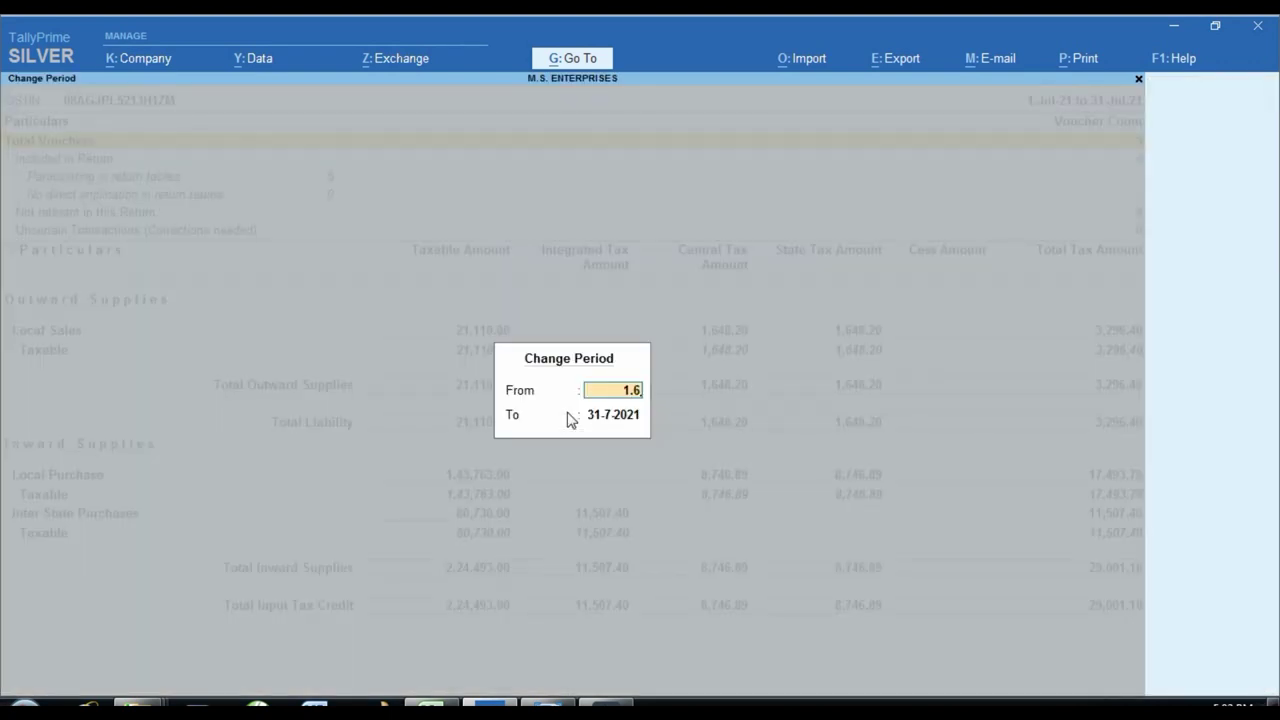
key(Return)
text(30.6)
key(Return)
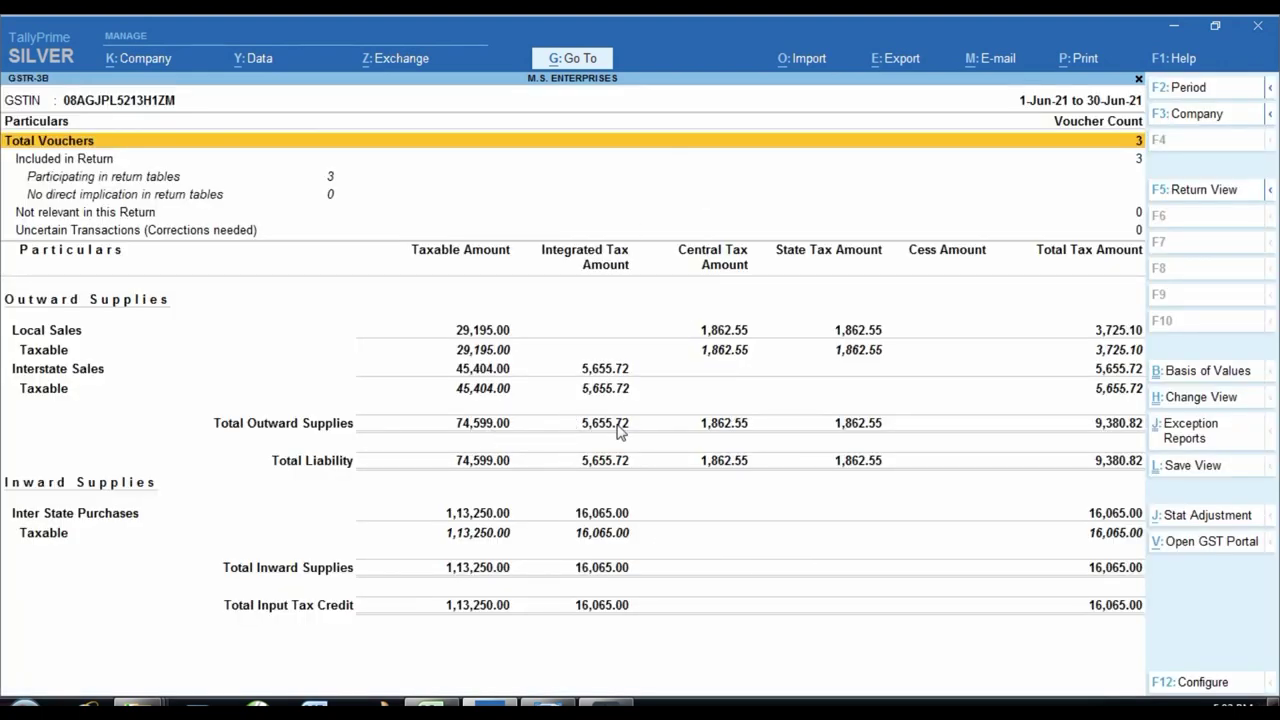
- Switch to the Excel worksheet and examine the Jun-21 input tax, output tax and Balance Payable / ITC amounts against GSTR-3B
key(alt)
key(alt+Tab)
click(541, 320)
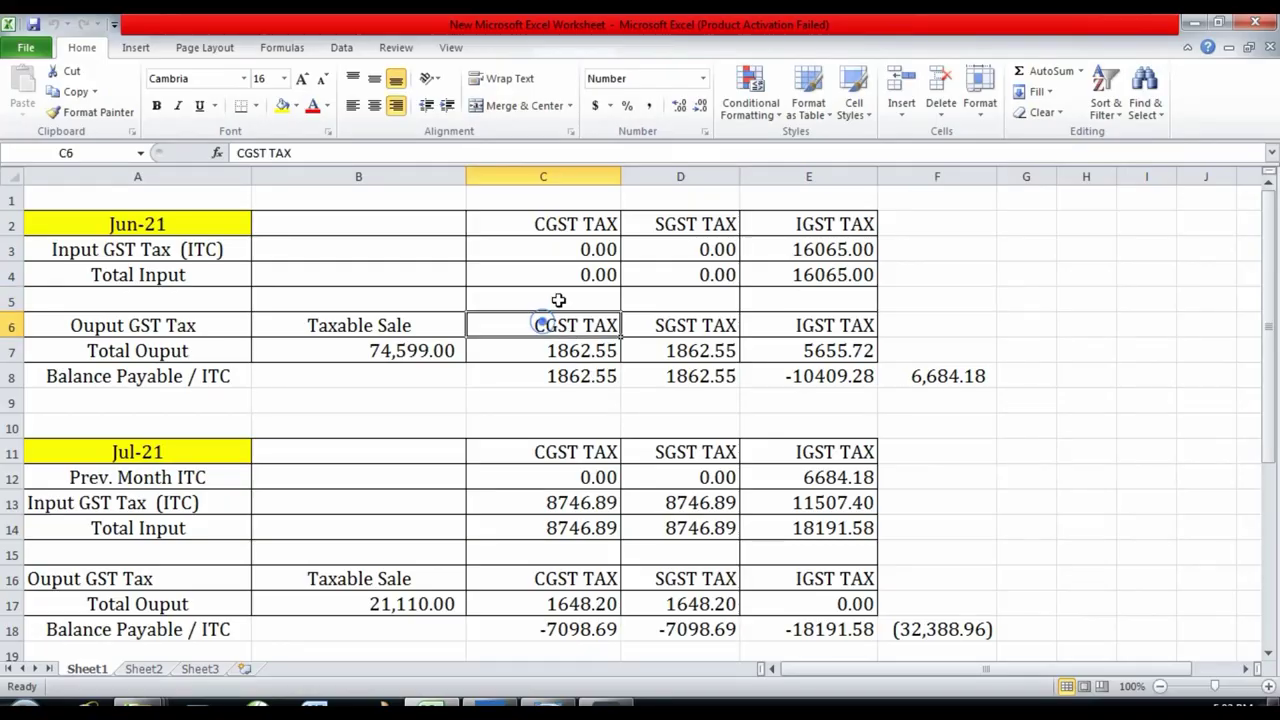
click(578, 376)
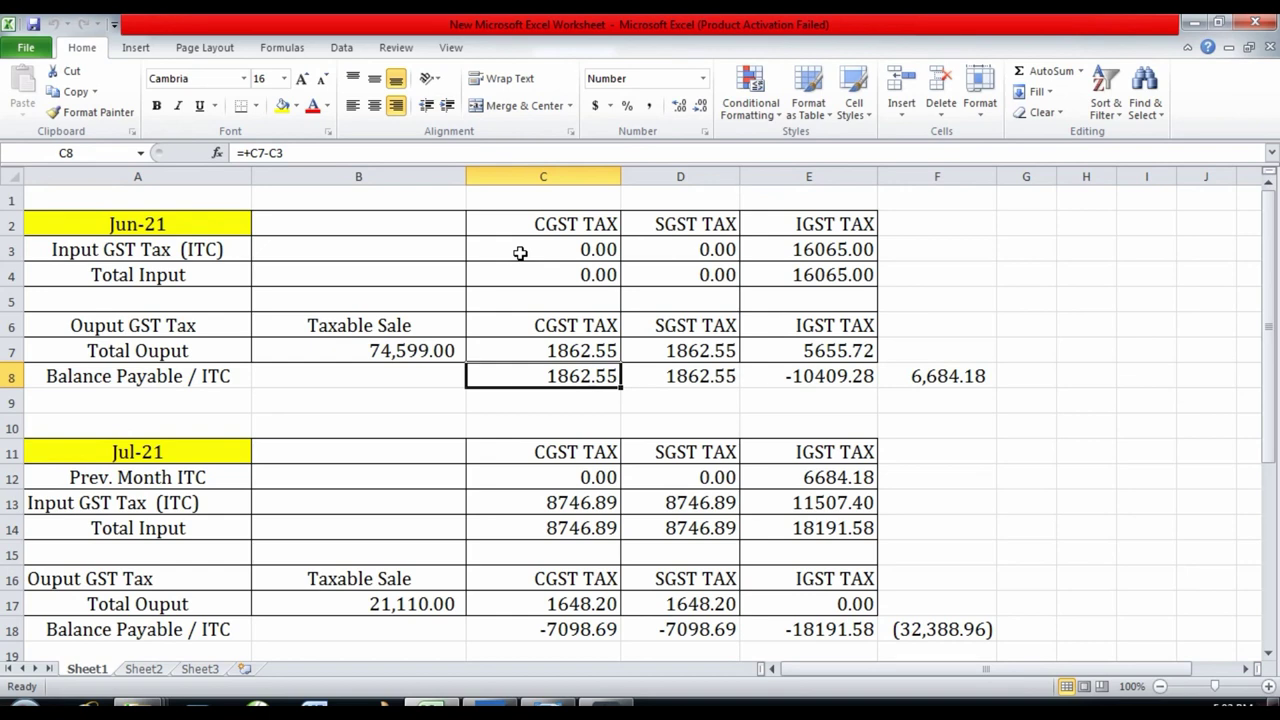
click(815, 249)
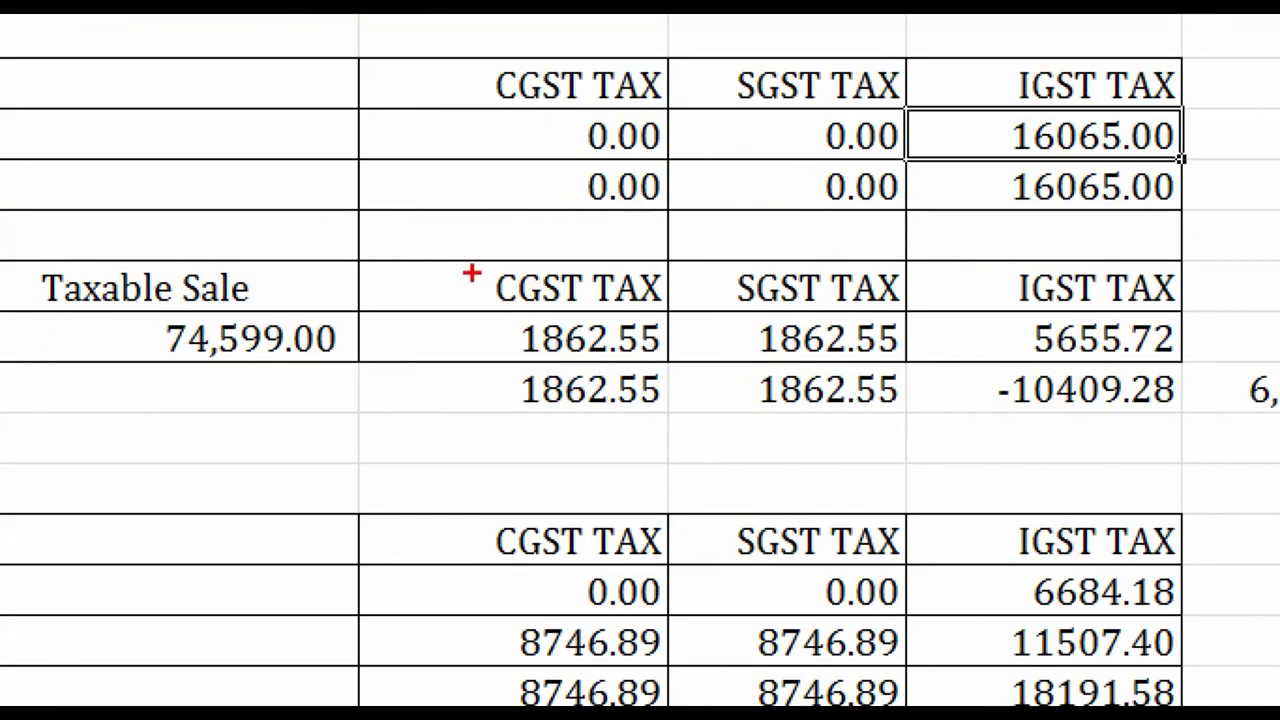
mouse_move(471, 272)
mouse_down()
mouse_move(517, 323)
mouse_move(826, 371)
mouse_move(1178, 362)
mouse_up()
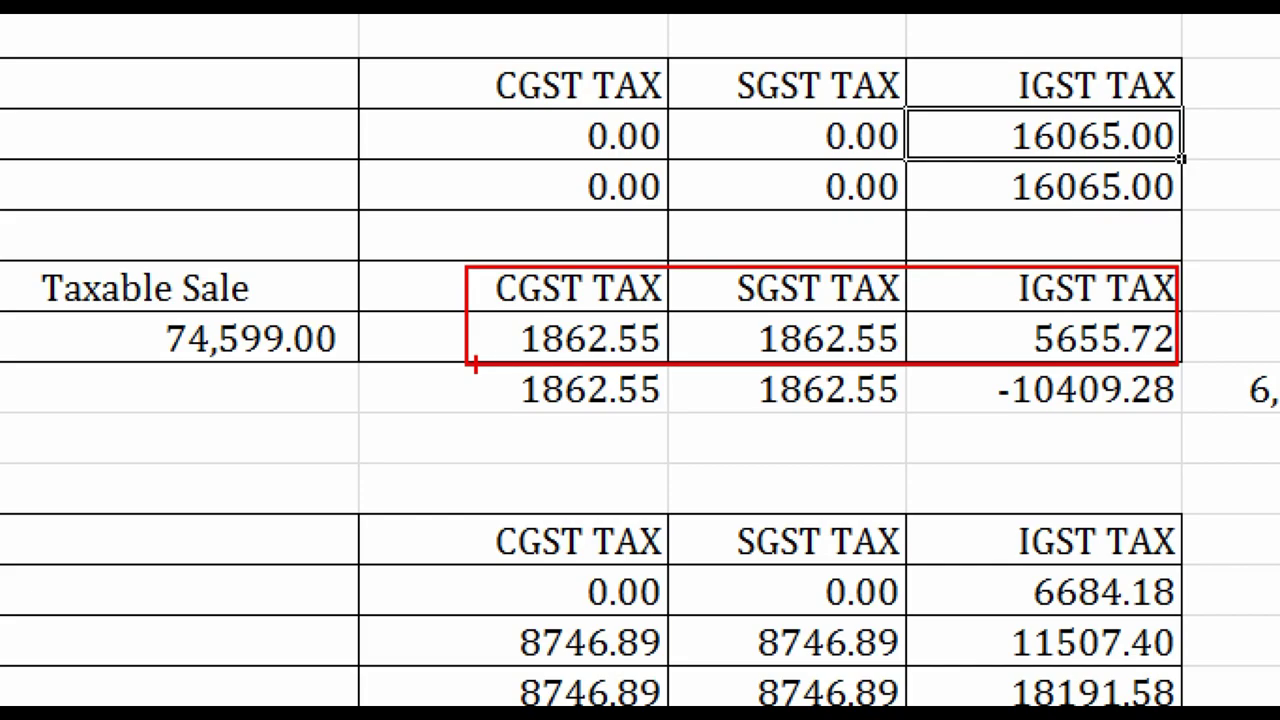
key(Escape)
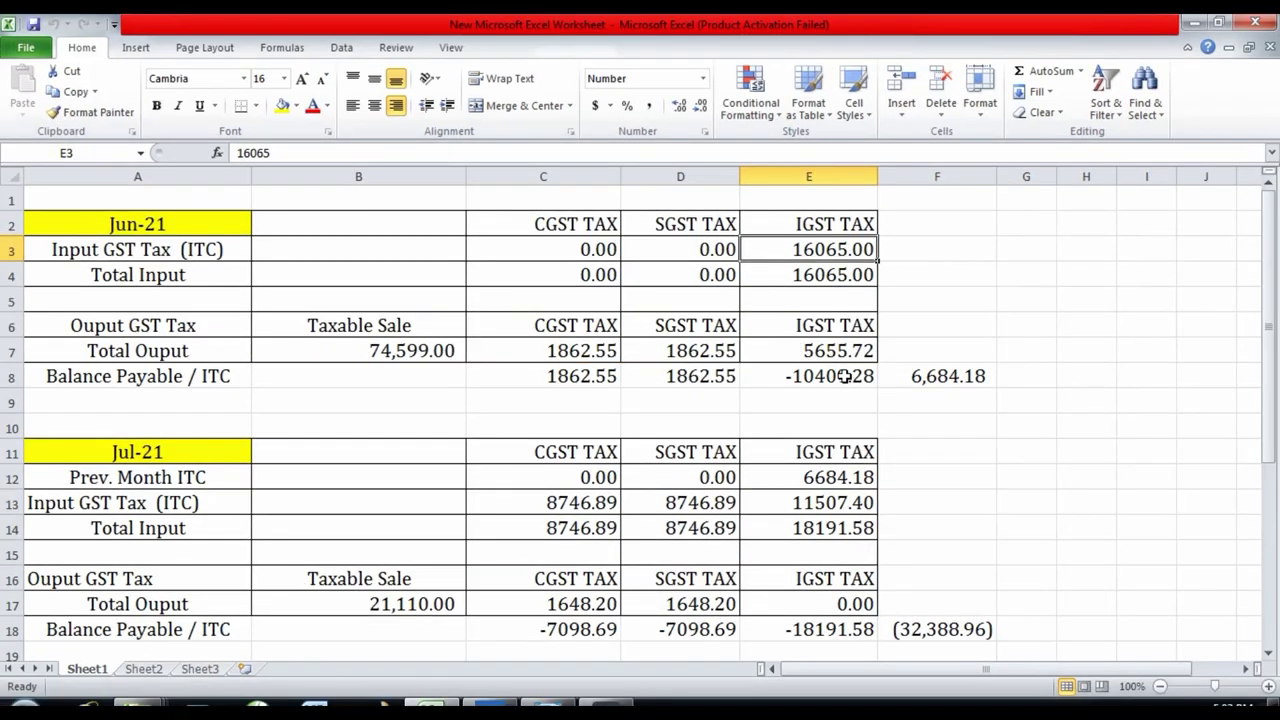
click(845, 376)
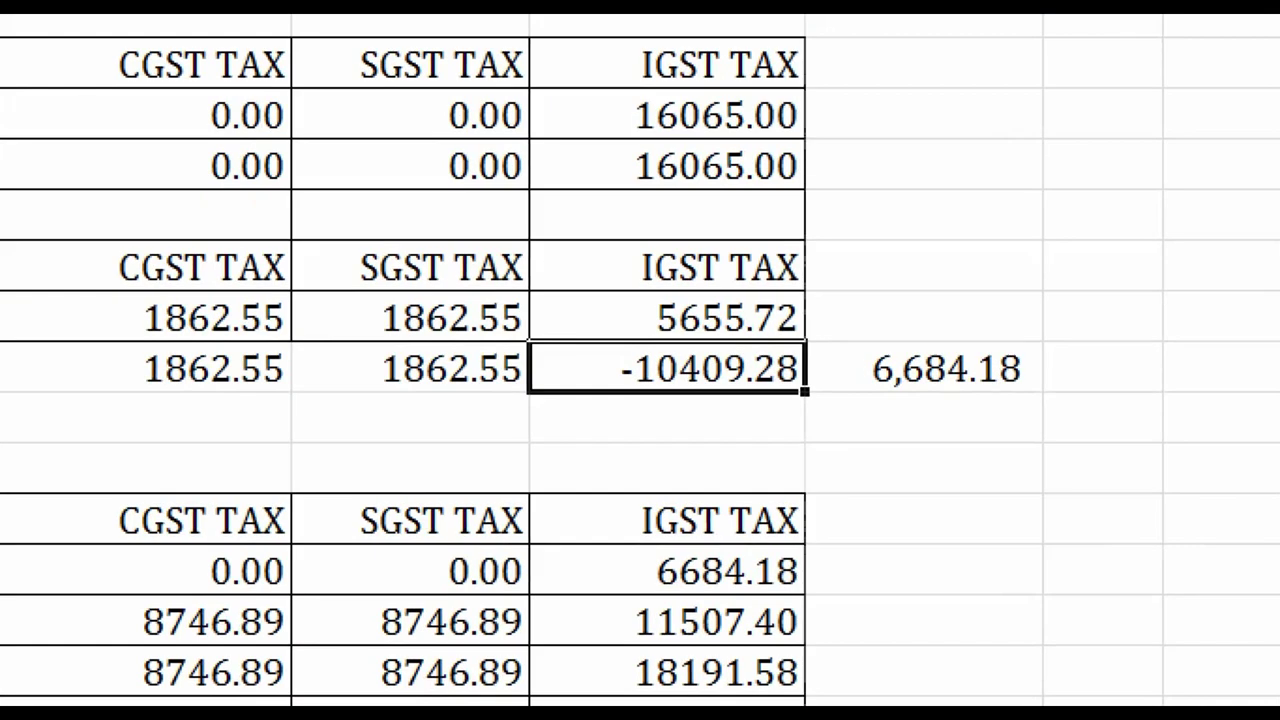
click(950, 382)
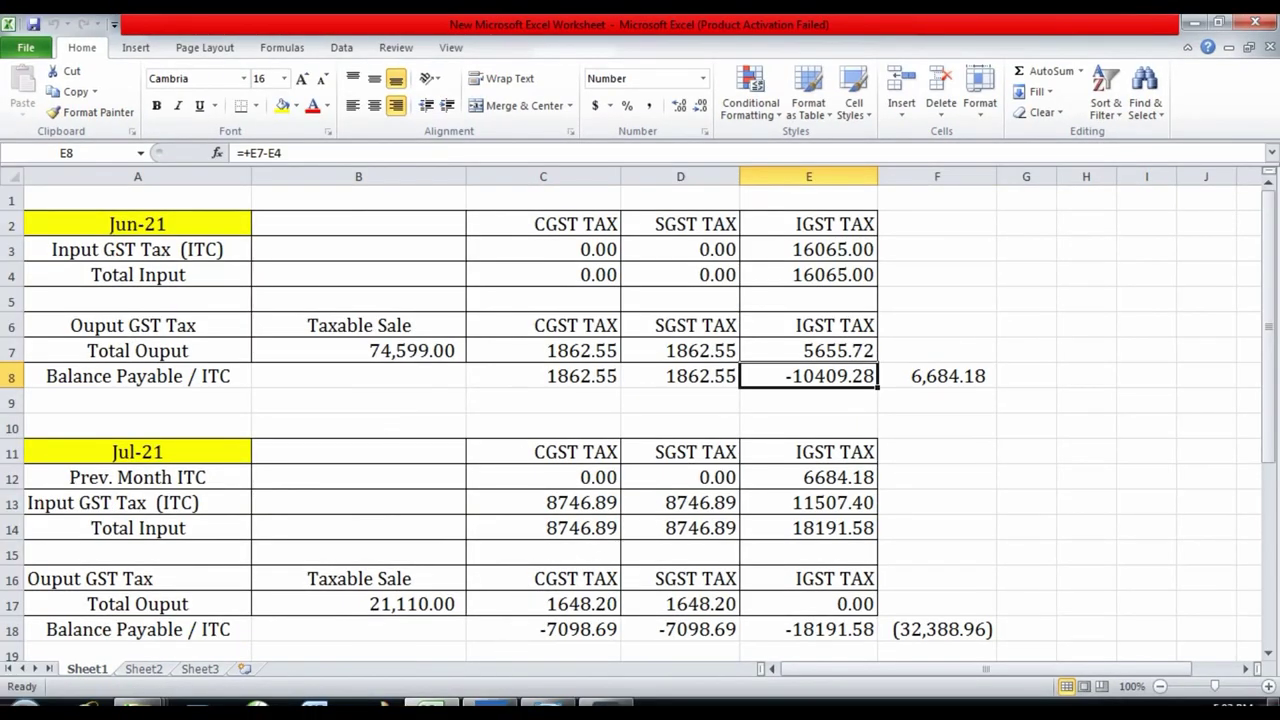
- Switch to TallyPrime and close the GSTR-3B report back to the Gateway of Tally
key(alt+Tab)
key(Escape)
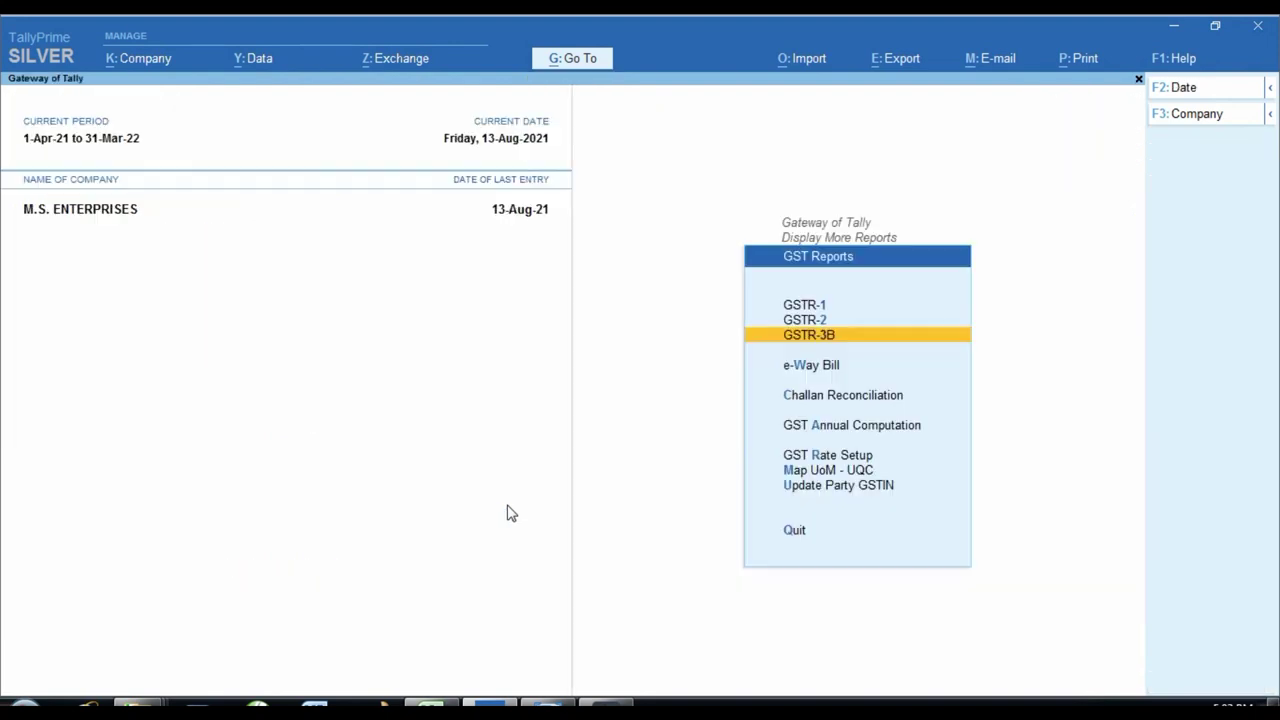
key(Escape)
key(Escape)
key(Down)
key(Down)
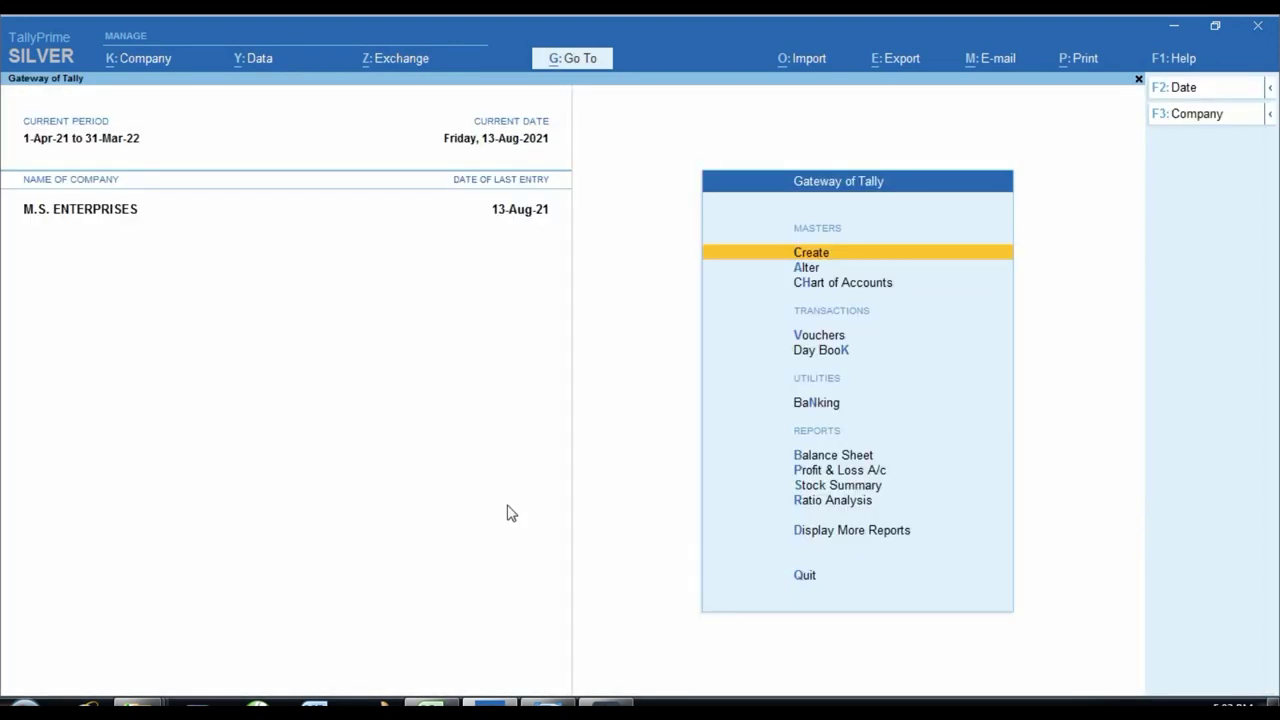
- Open the Balance Sheet and drill down through Current Liabilities to the Duties & Taxes group summary
key(b)
key(Down)
key(Down)
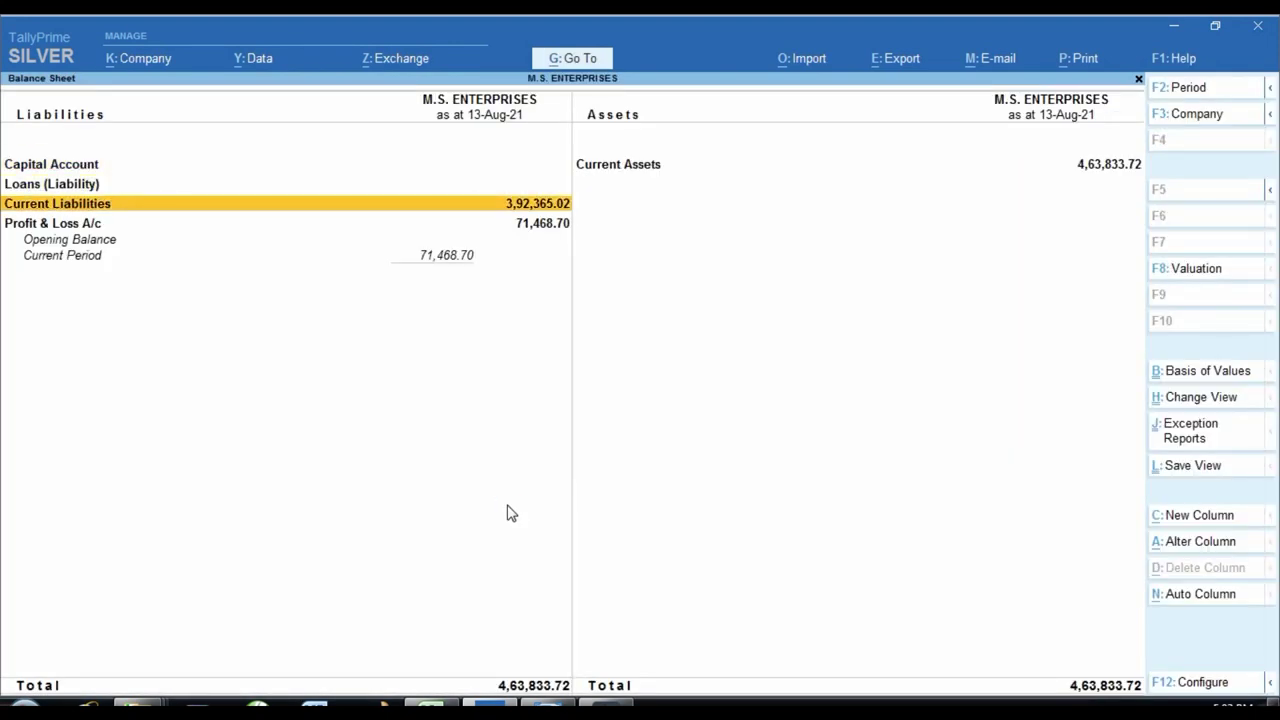
key(Return)
key(Return)
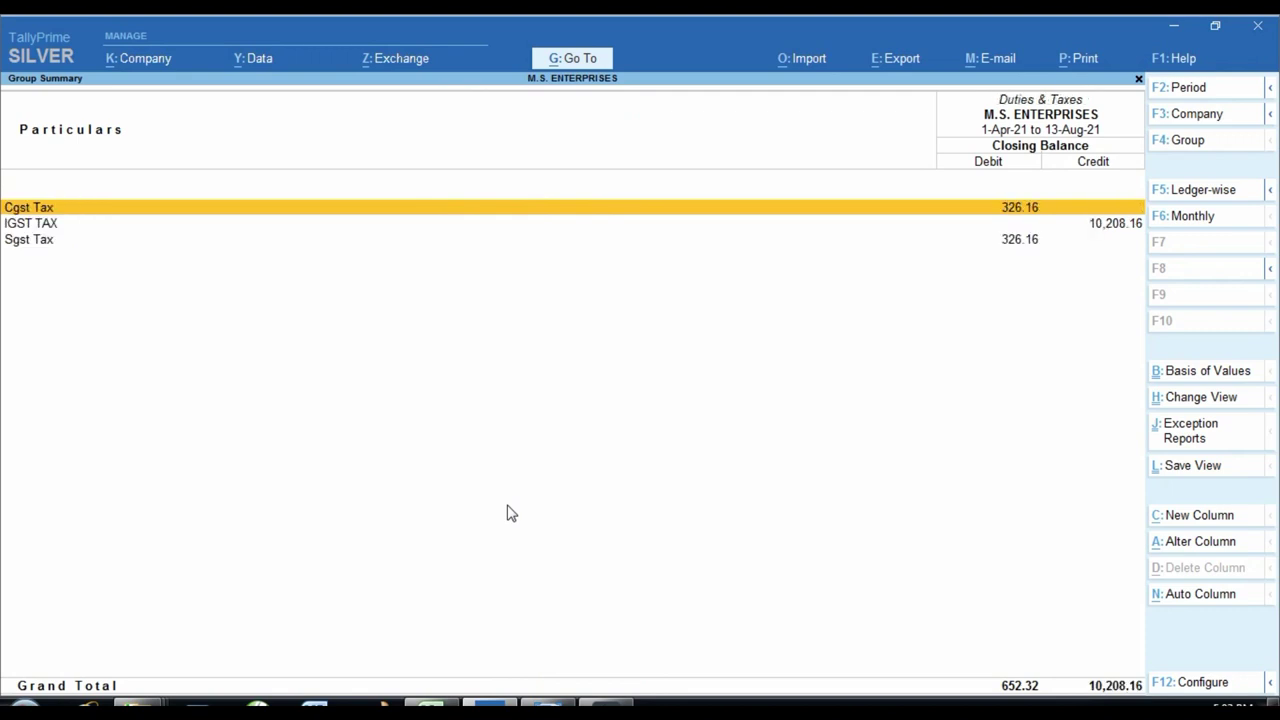
- Set the Duties & Taxes summary period from 1-6 to 30-6
key(F2)
text(1-6)
key(Return)
text(3)
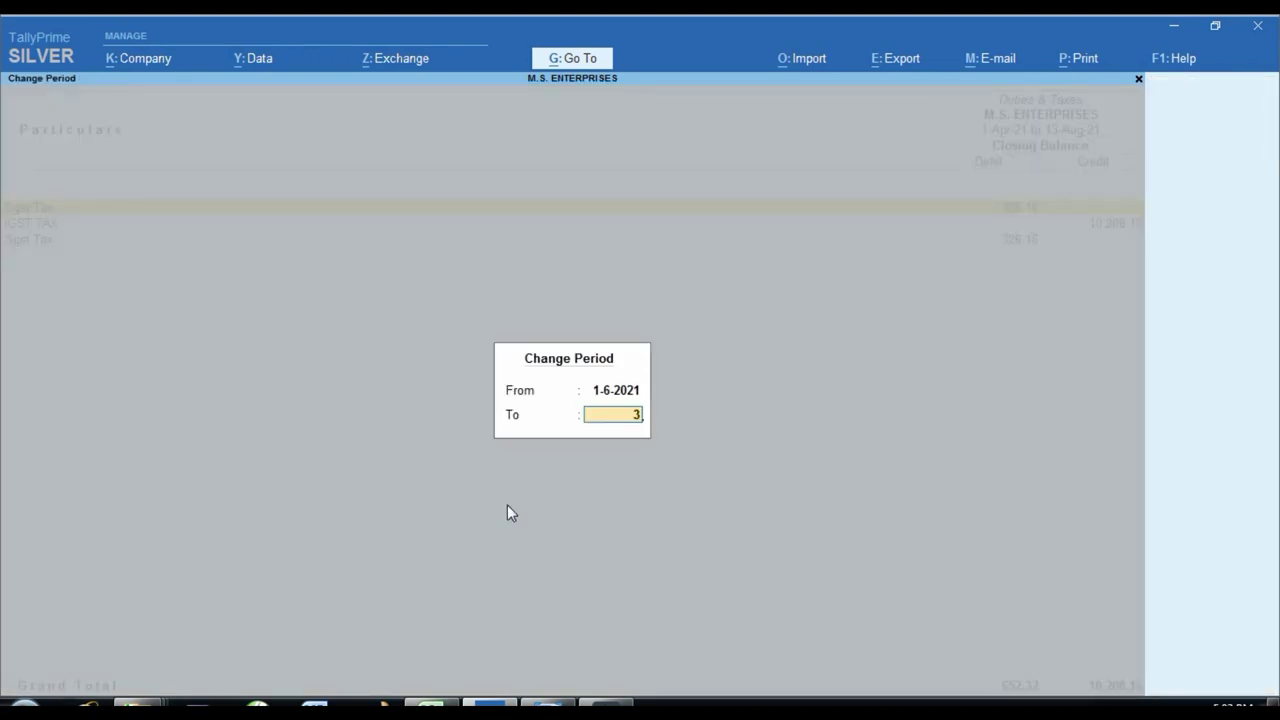
text(0-6)
key(Return)
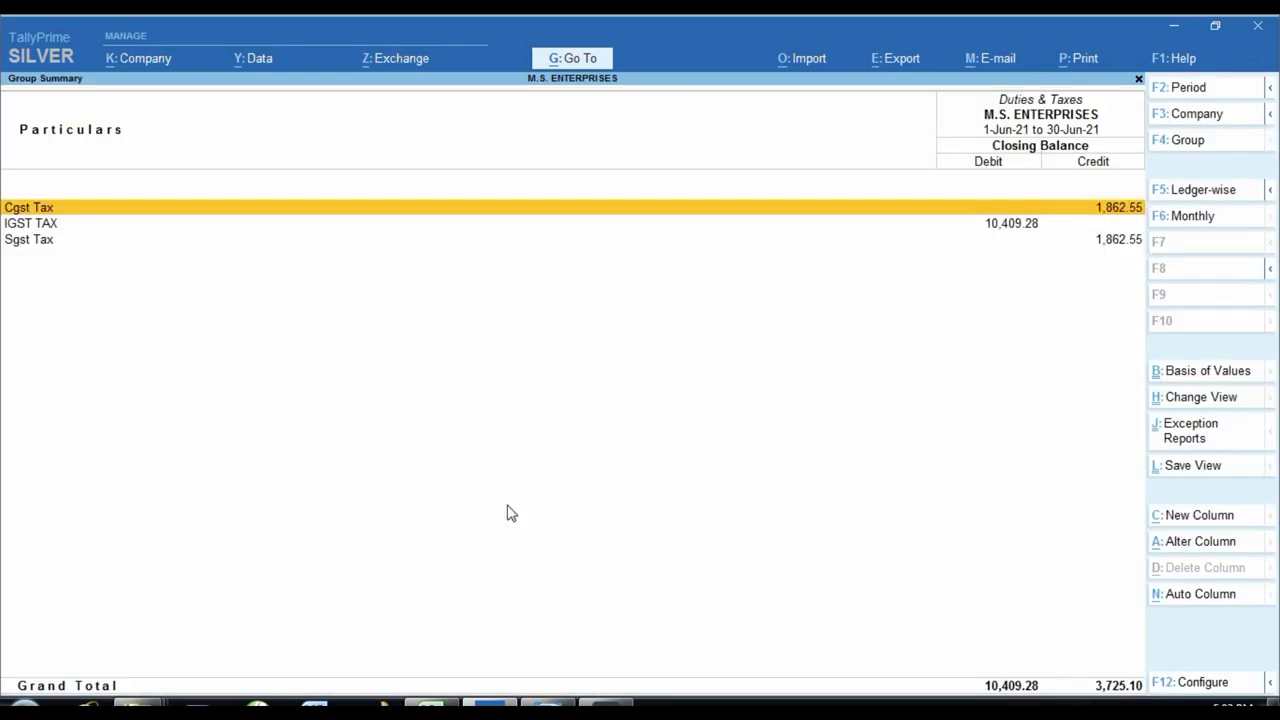
- Open the Duties & Taxes monthly summary and check the closing balance for June
key(Return)
key(ctrl)
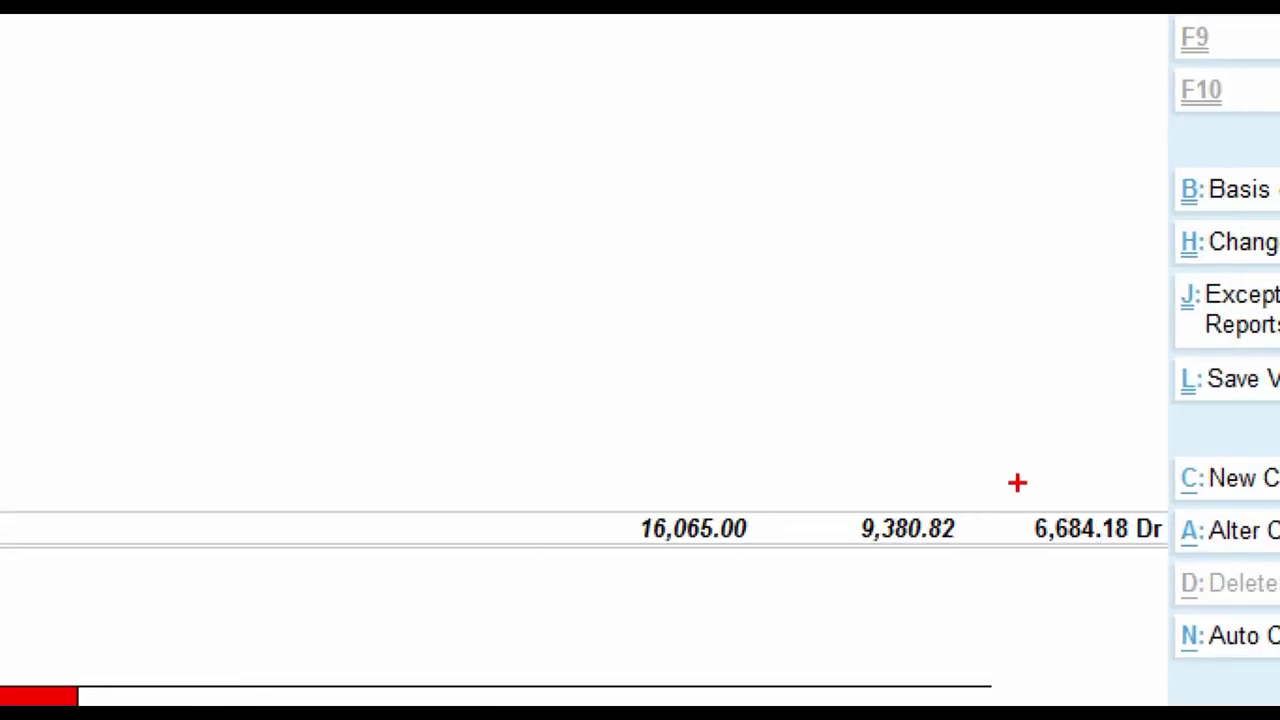
mouse_move(1049, 495)
mouse_down()
mouse_move(1067, 533)
mouse_move(1183, 566)
mouse_up()
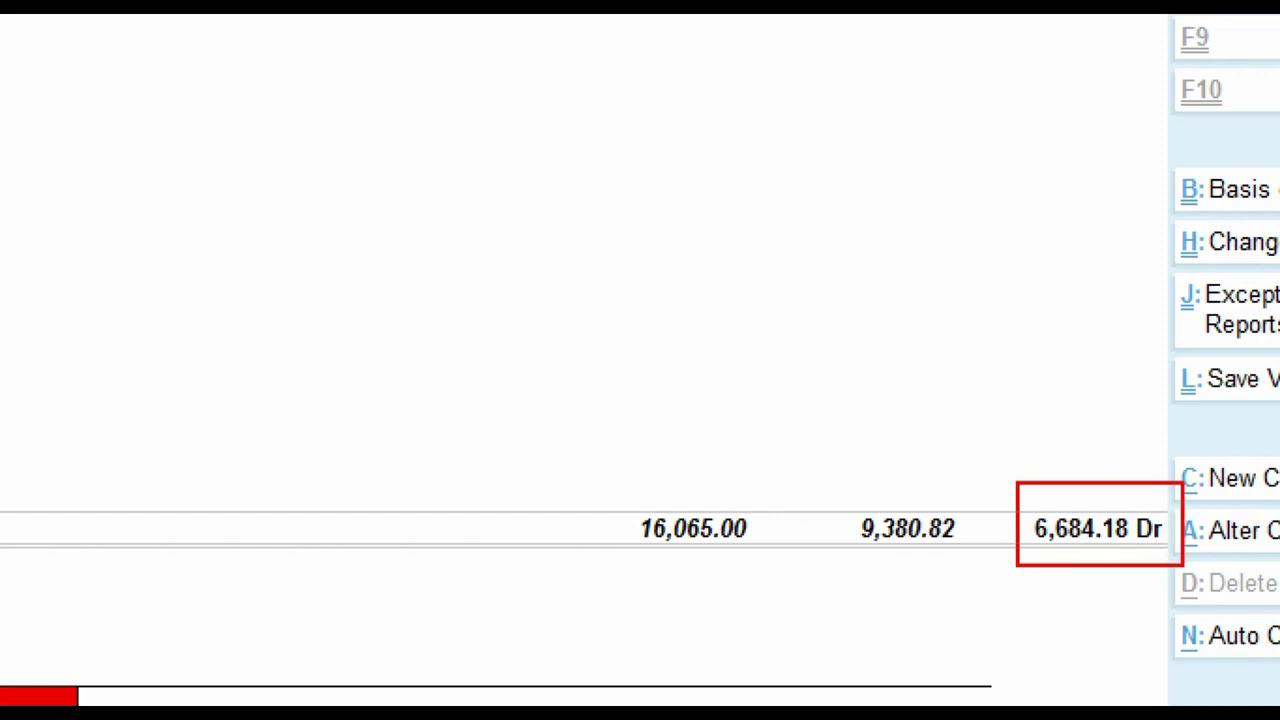
key(Escape)
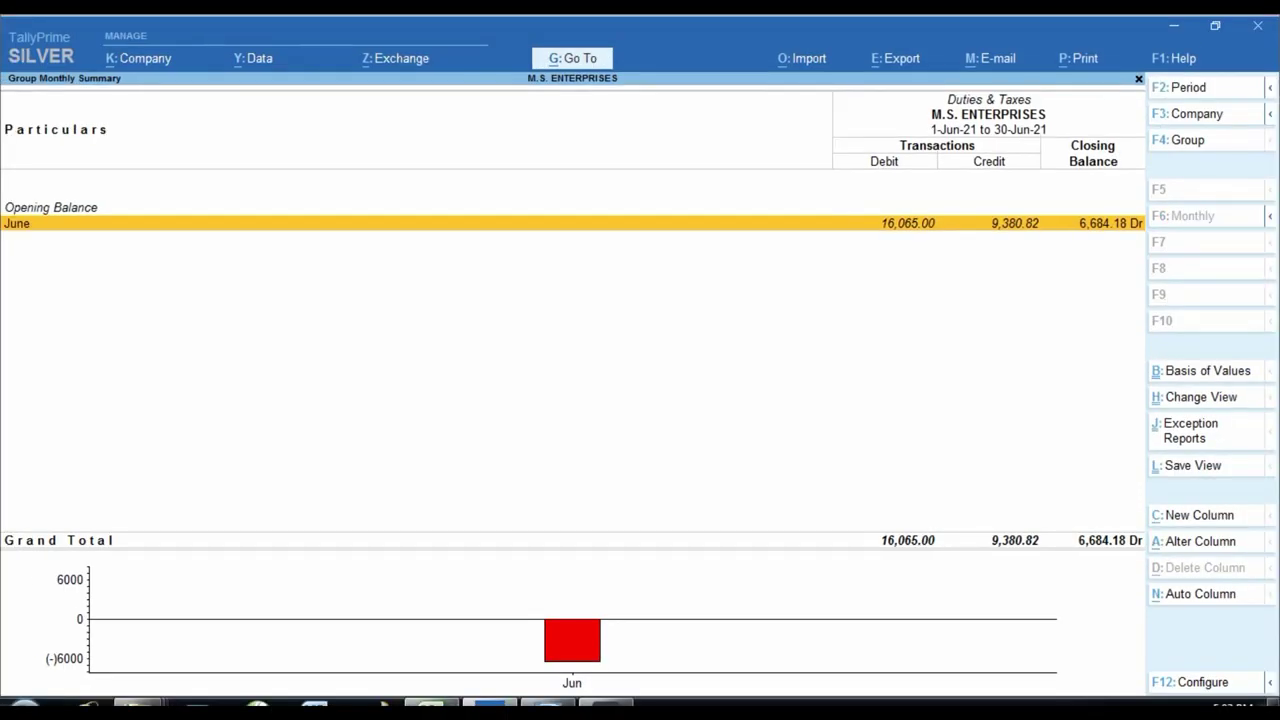
- Switch to the Excel worksheet and inspect the Jun-21 formulas and values in F8, E8, E4 and E7
click(430, 708)
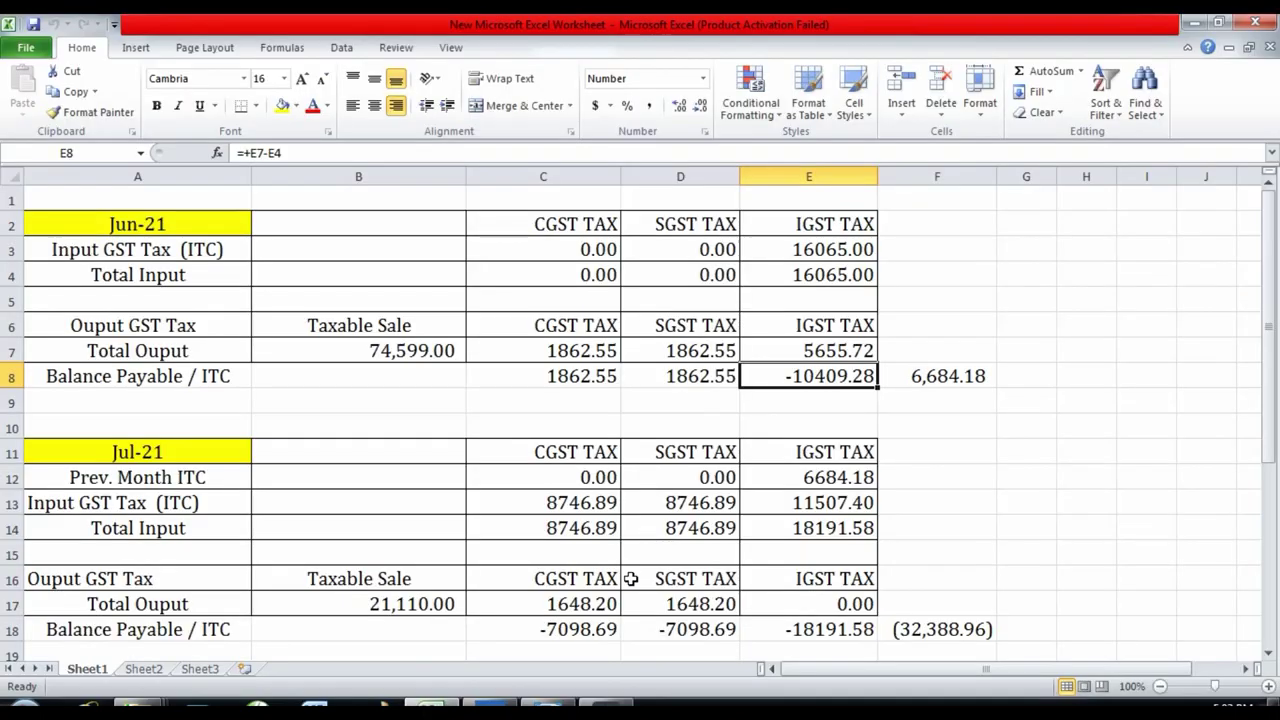
click(951, 376)
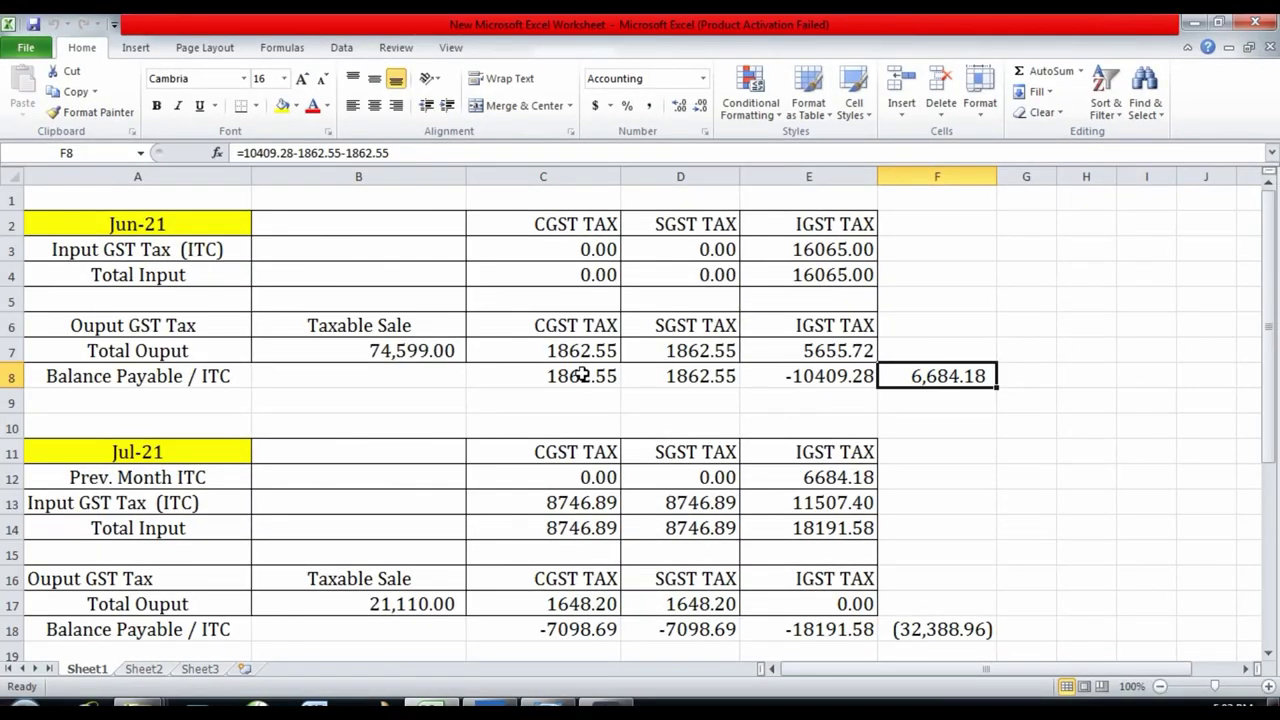
click(824, 386)
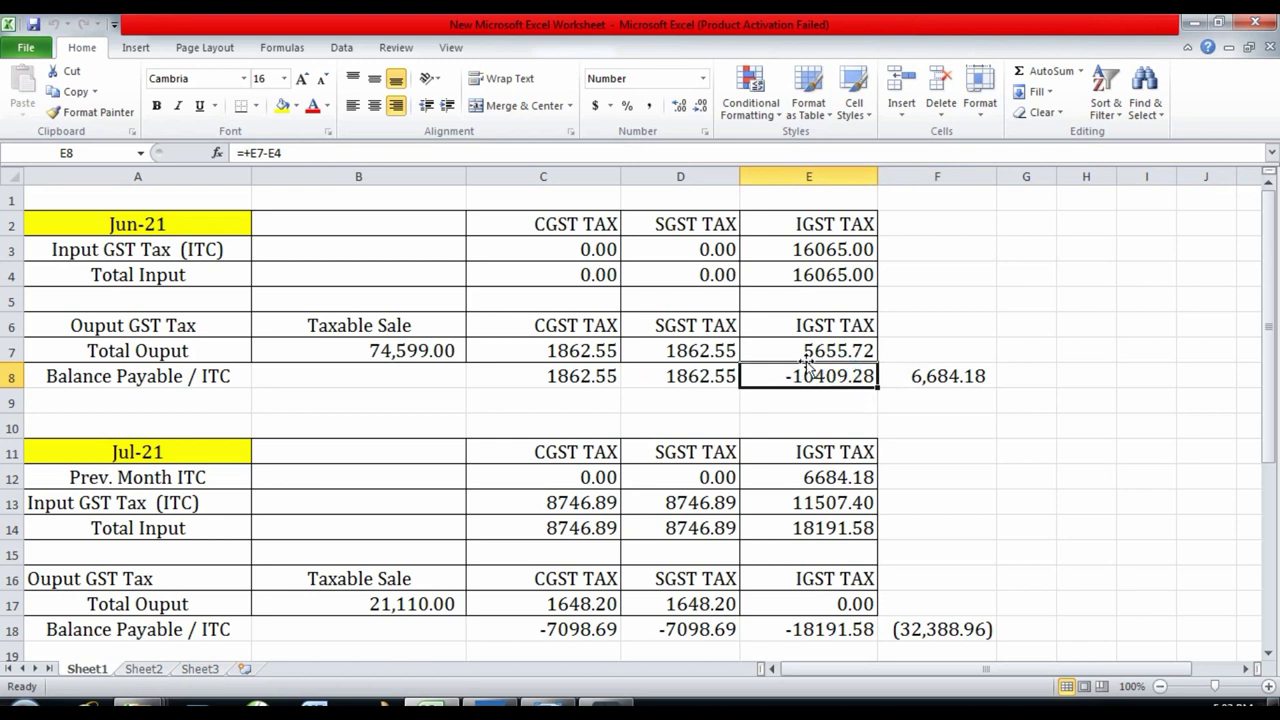
click(829, 274)
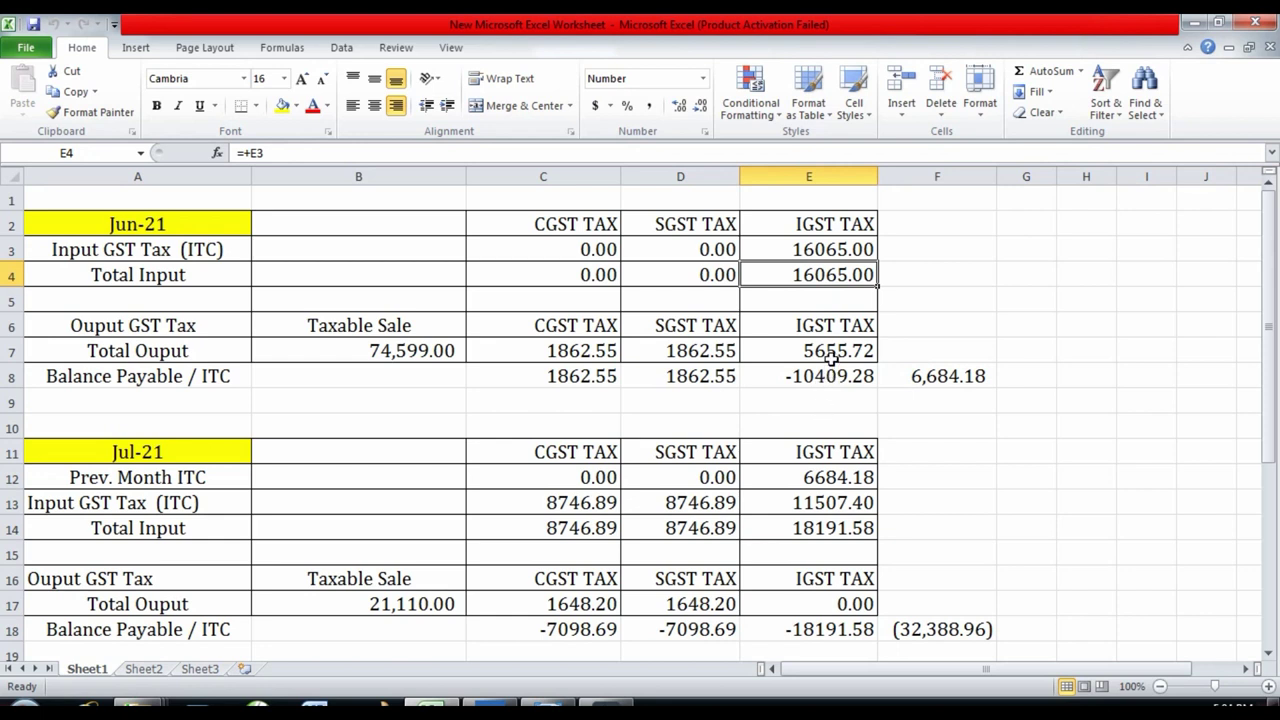
click(829, 354)
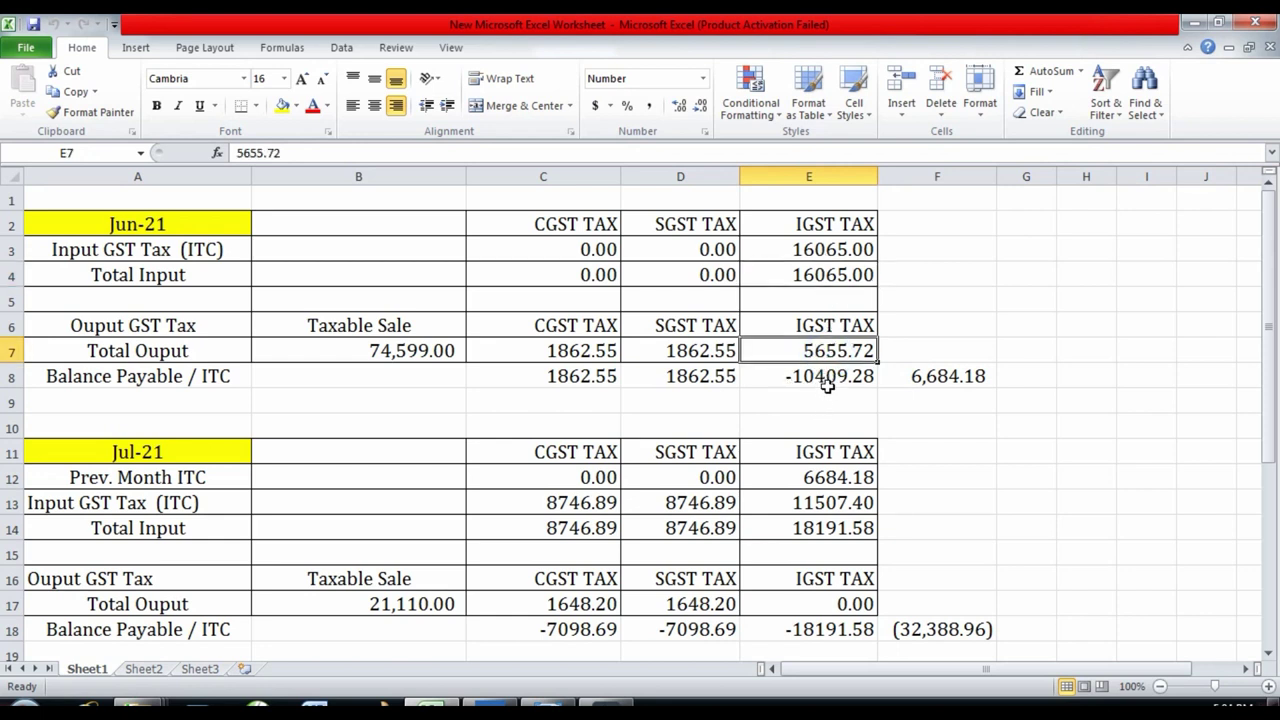
click(818, 377)
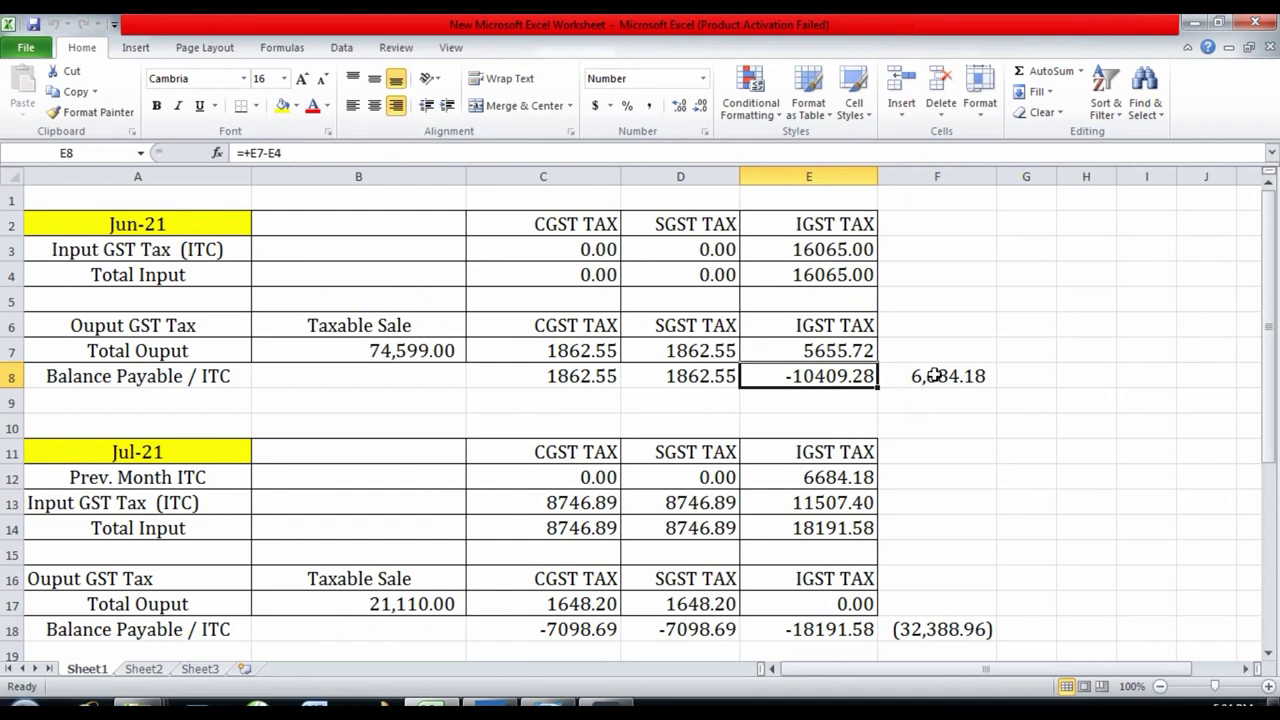
- Inspect the formula in F8 and mark the June CGST, SGST and IGST balances it draws on
click(933, 375)
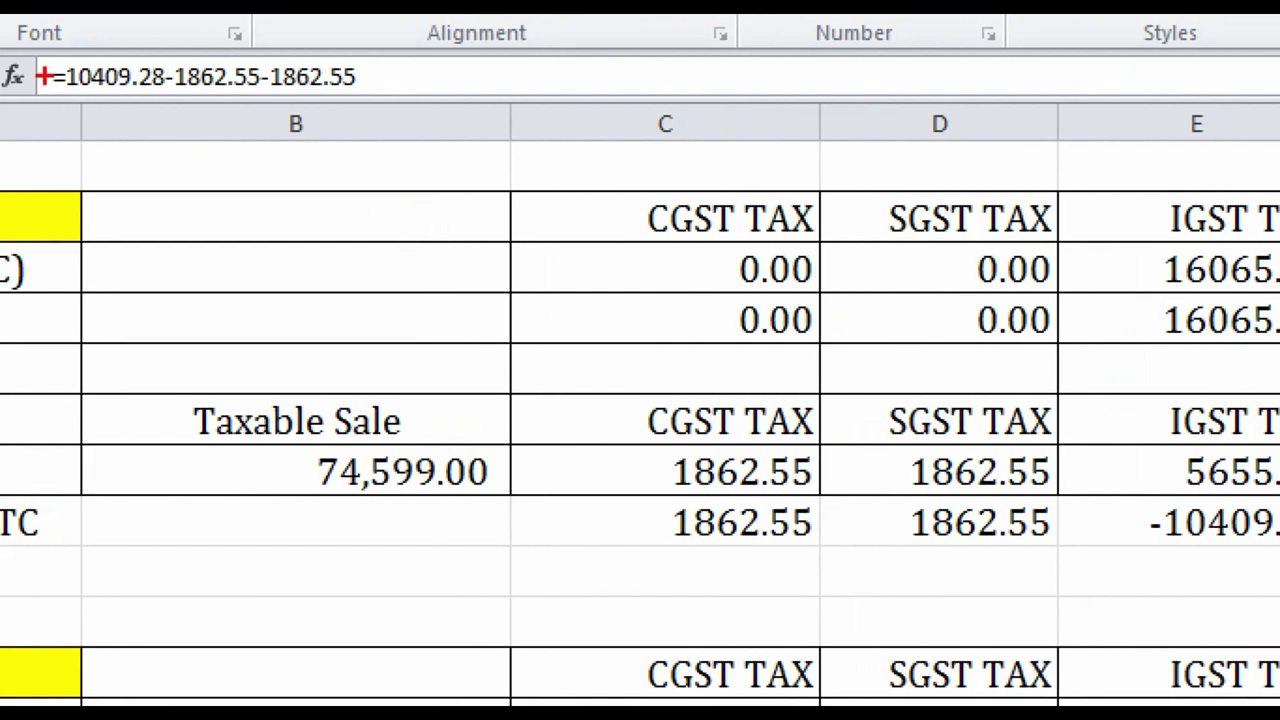
mouse_move(44, 52)
mouse_down()
mouse_move(109, 94)
mouse_move(157, 98)
mouse_up()
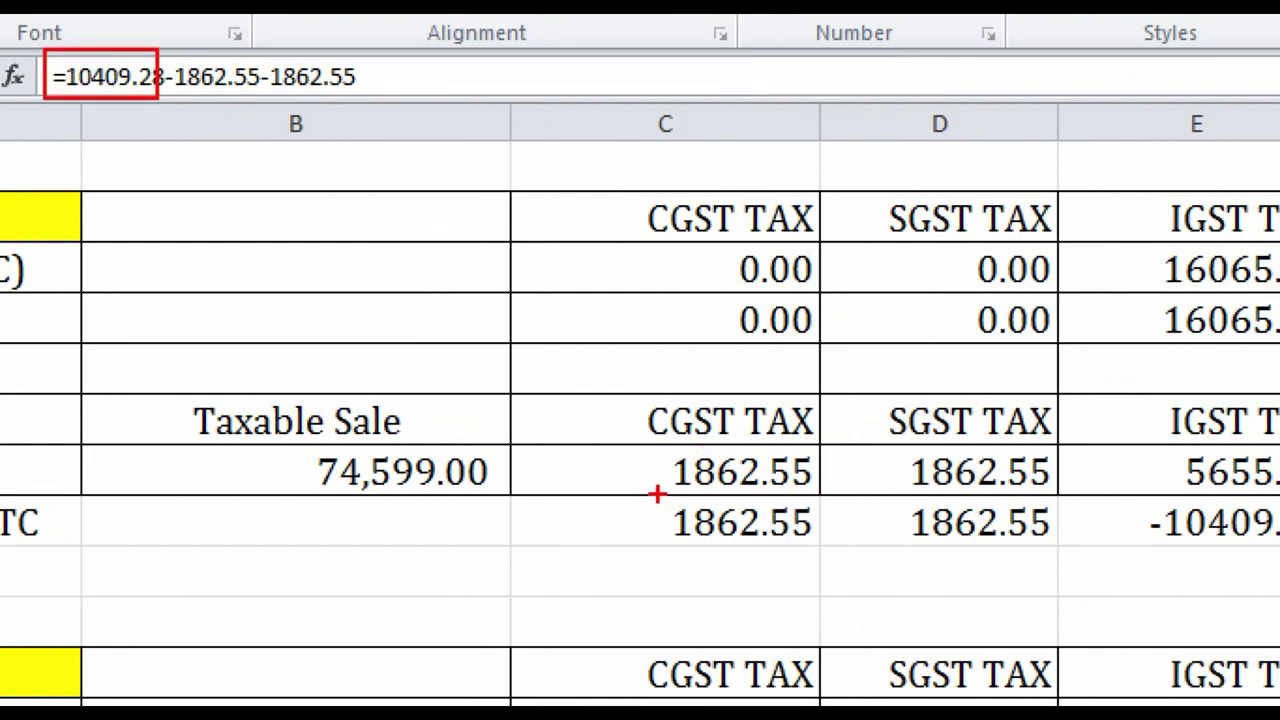
mouse_move(656, 494)
mouse_down()
mouse_move(694, 517)
mouse_move(1056, 546)
mouse_up()
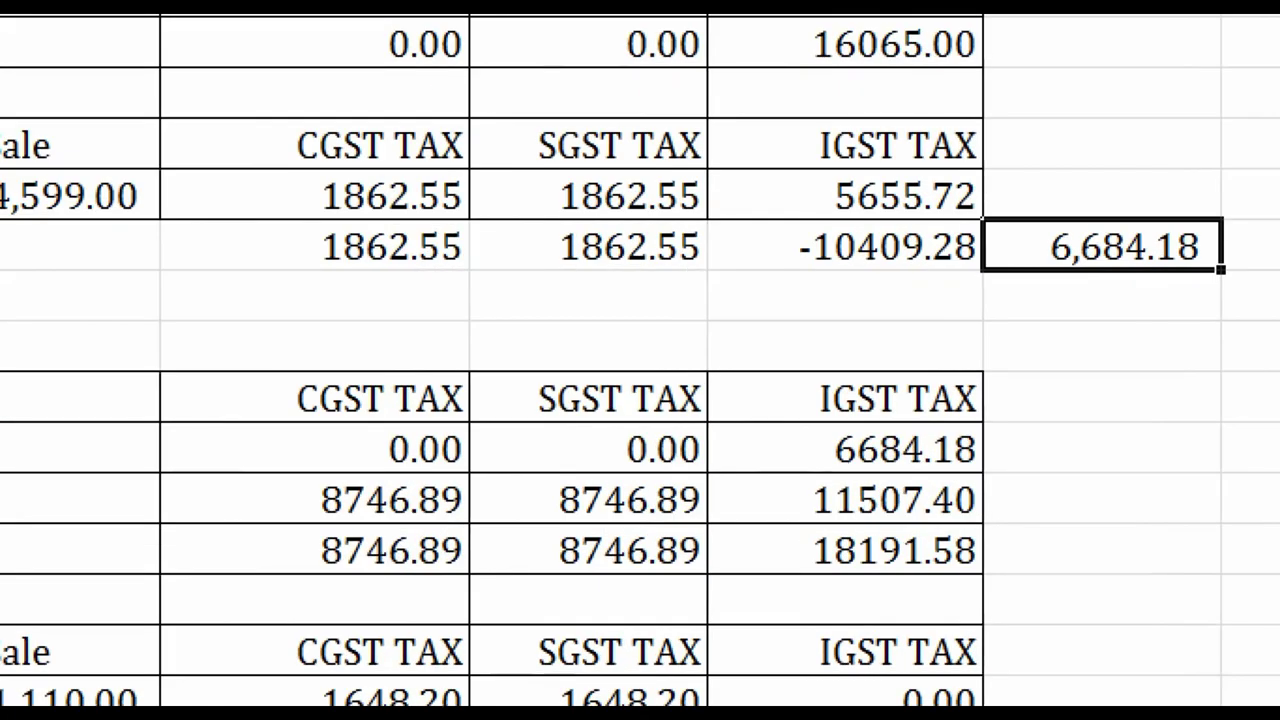
mouse_move(755, 417)
mouse_down()
mouse_move(809, 466)
mouse_move(988, 472)
mouse_up()
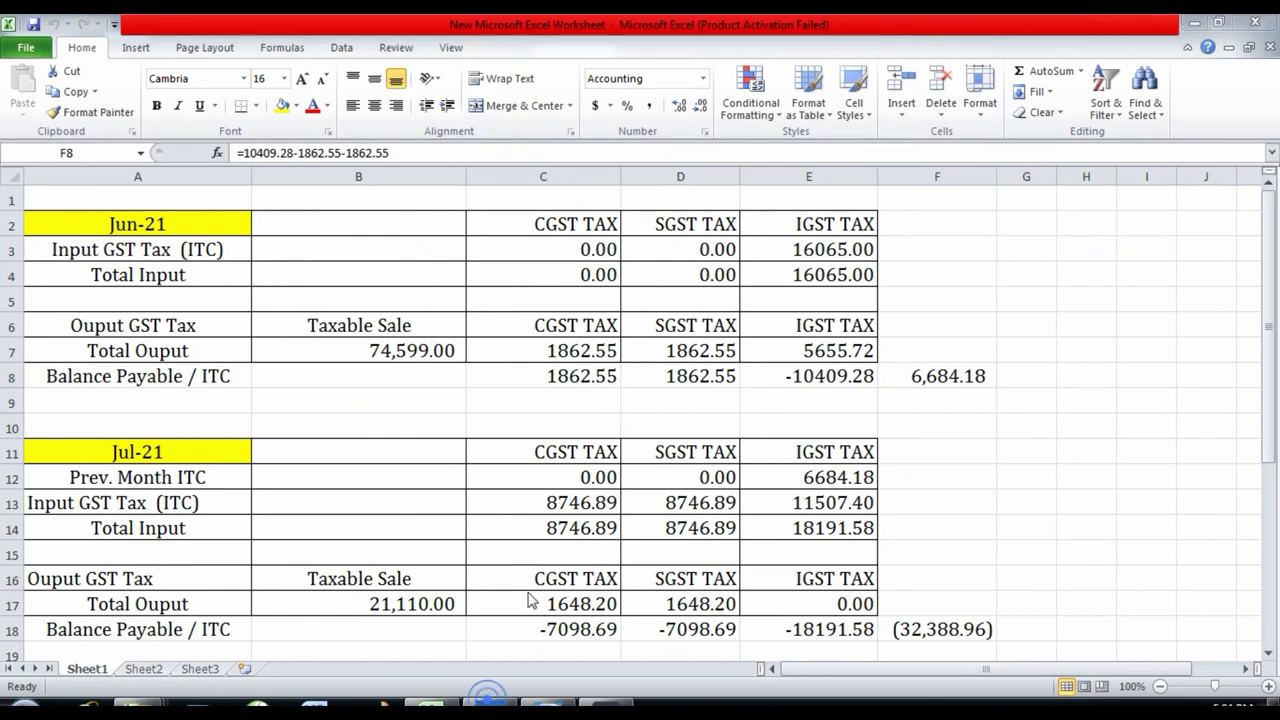
- Switch to TallyPrime, close the open reports back to the Gateway of Tally without quitting, and open a new journal voucher
click(489, 708)
key(Escape)
key(Escape)
key(Escape)
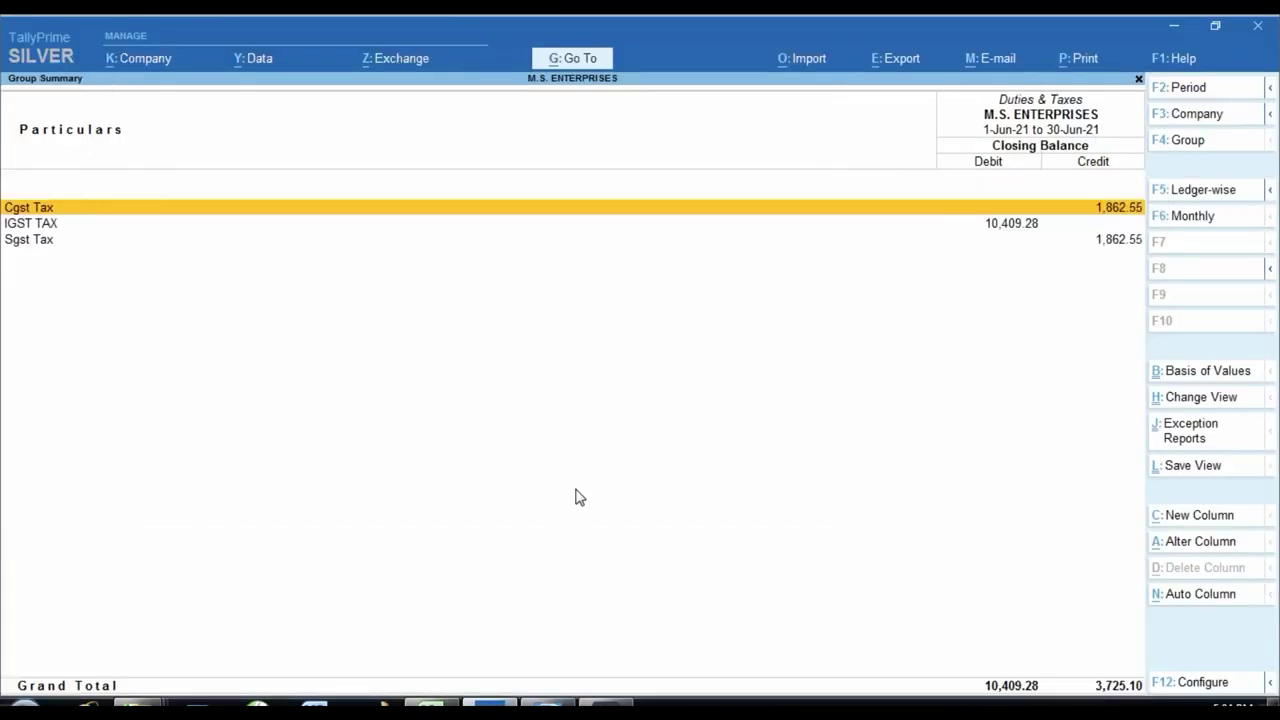
key(Escape)
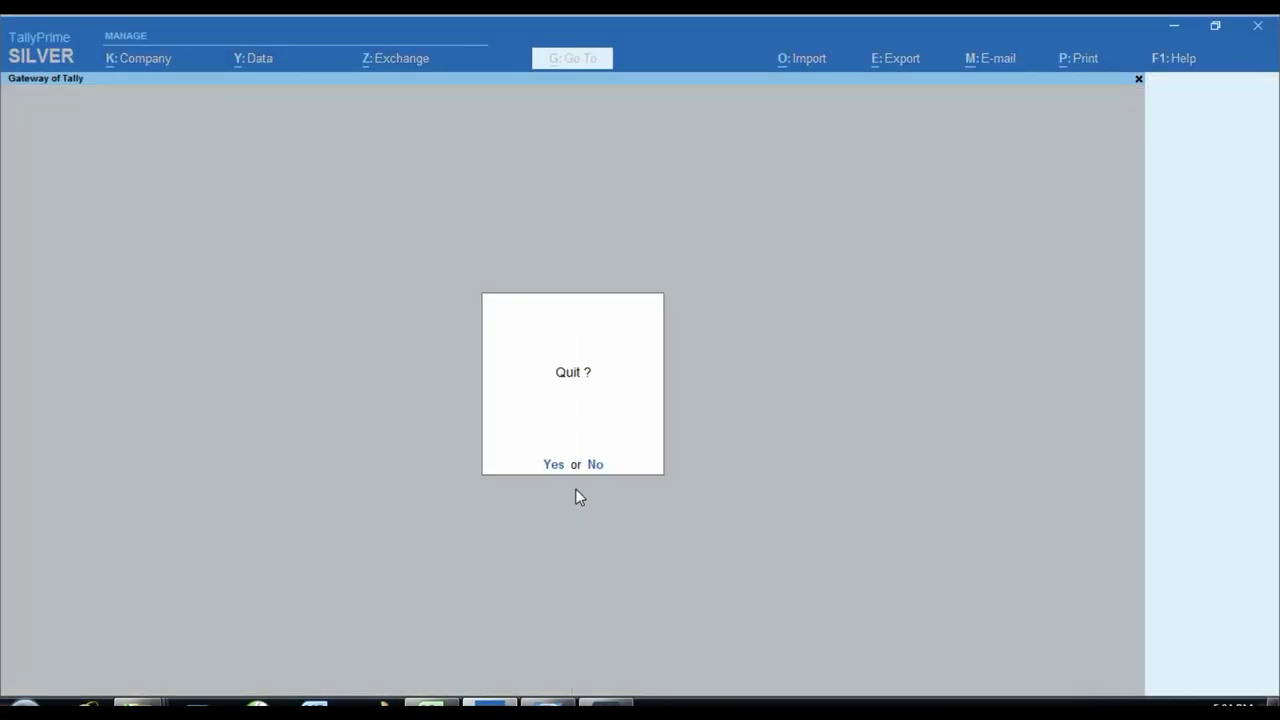
key(n)
key(v)
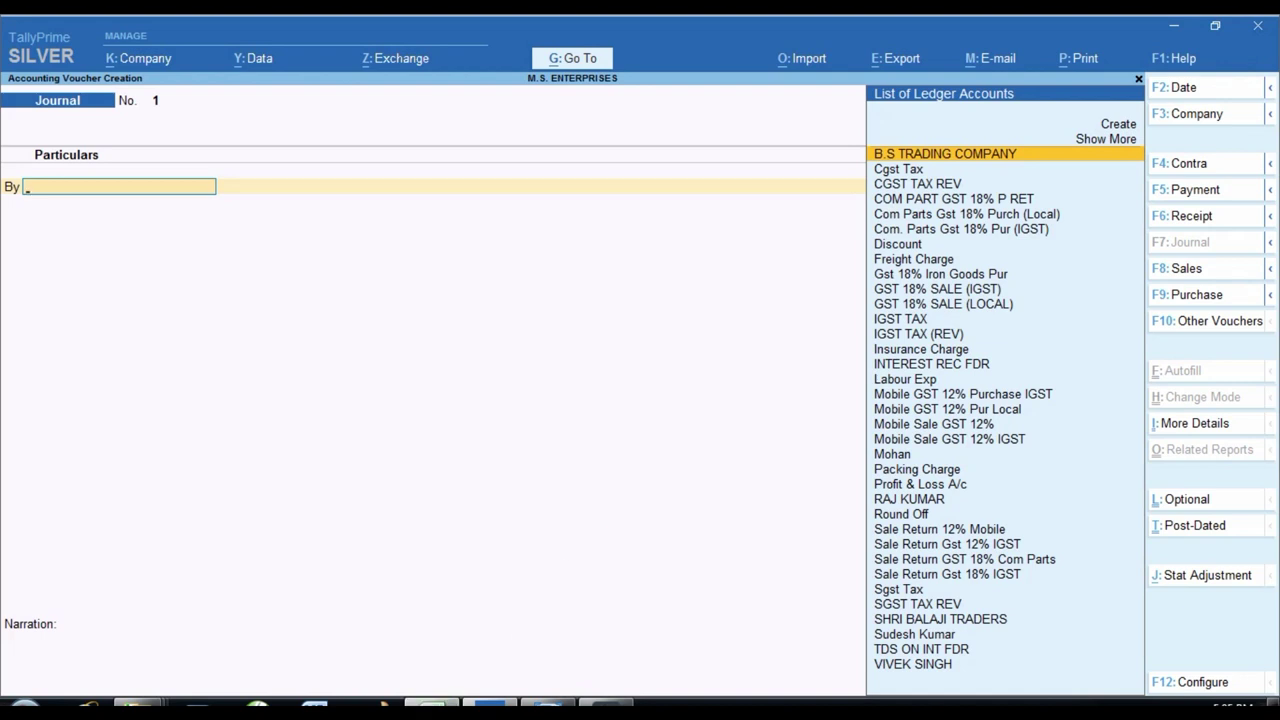
- Switch to the Excel worksheet and check the Jun-21 CGST and SGST amounts in C7, D7, C8 and D8
key(alt+Tab)
click(585, 355)
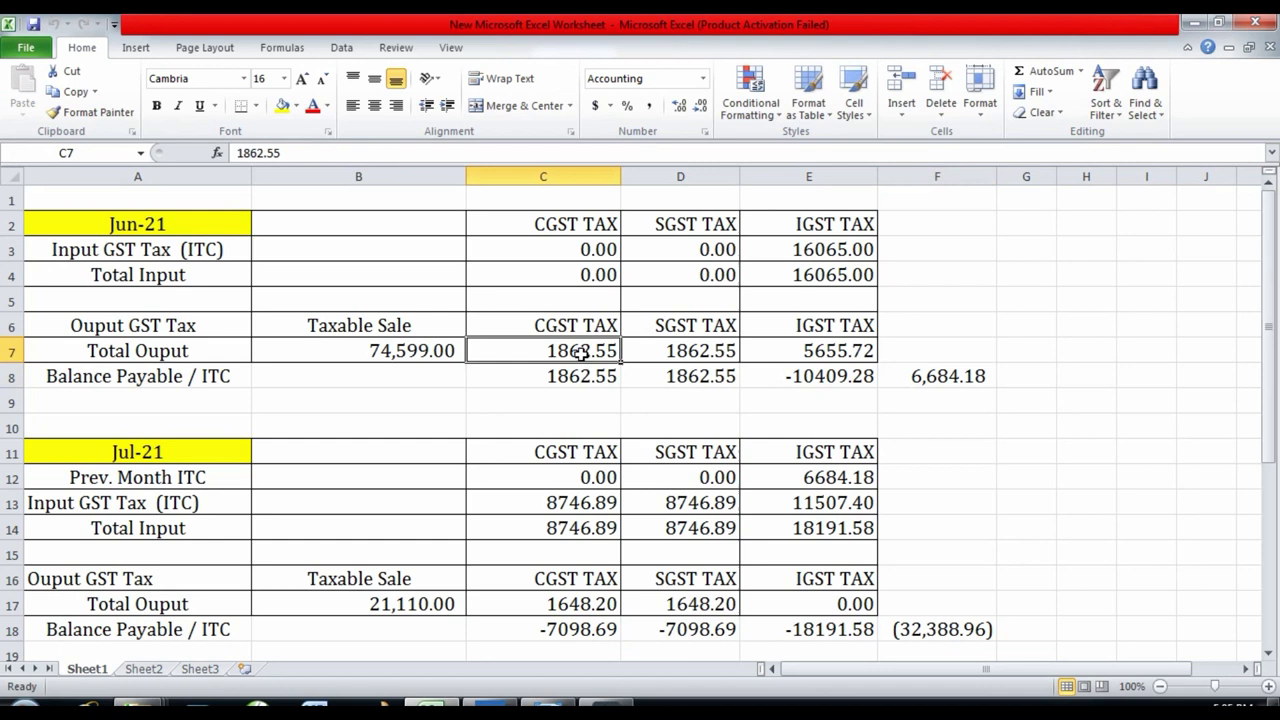
click(677, 351)
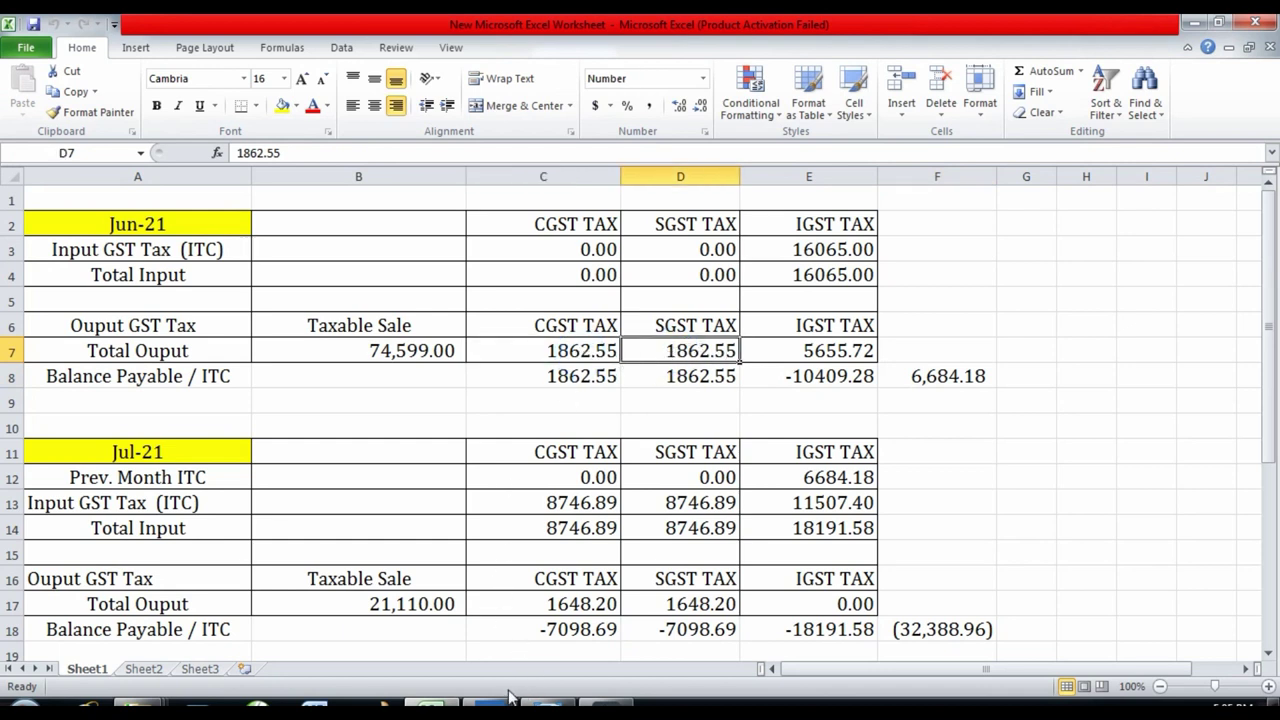
click(565, 378)
click(680, 374)
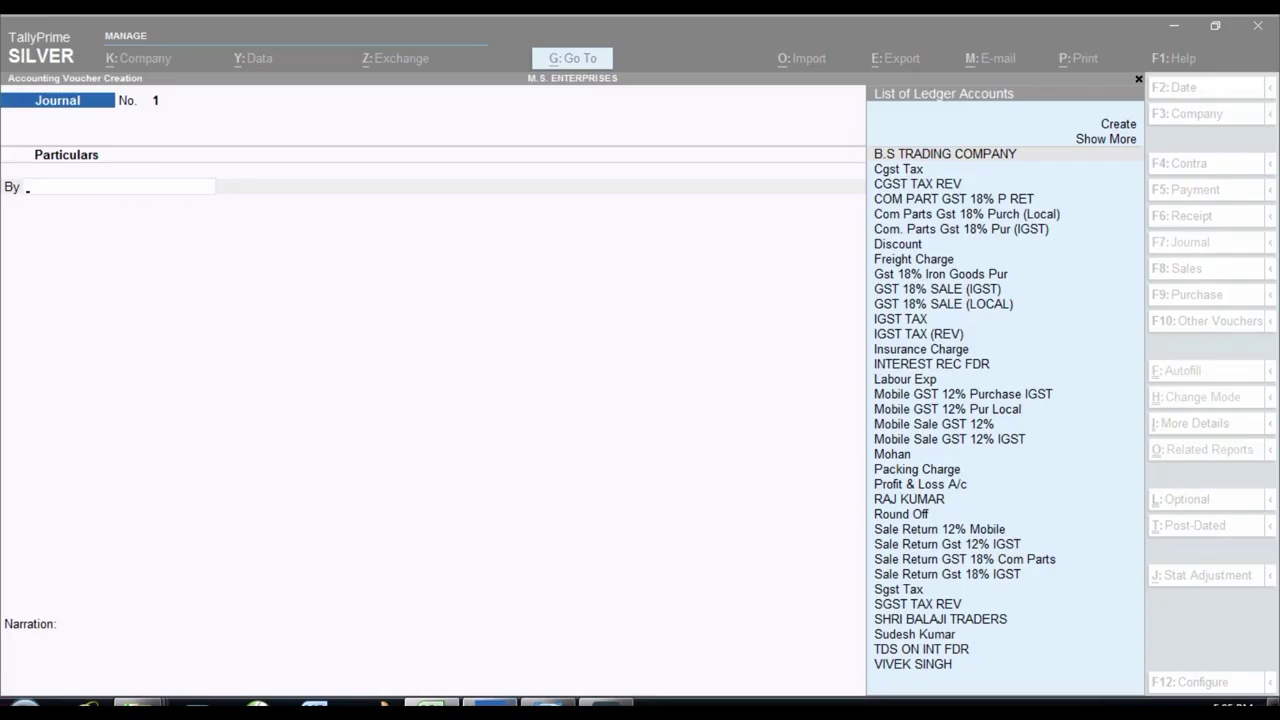
- Switch back to TallyPrime and debit the Cgst Tax ledger with 1862.55 in the journal voucher
click(495, 710)
text(Cg)
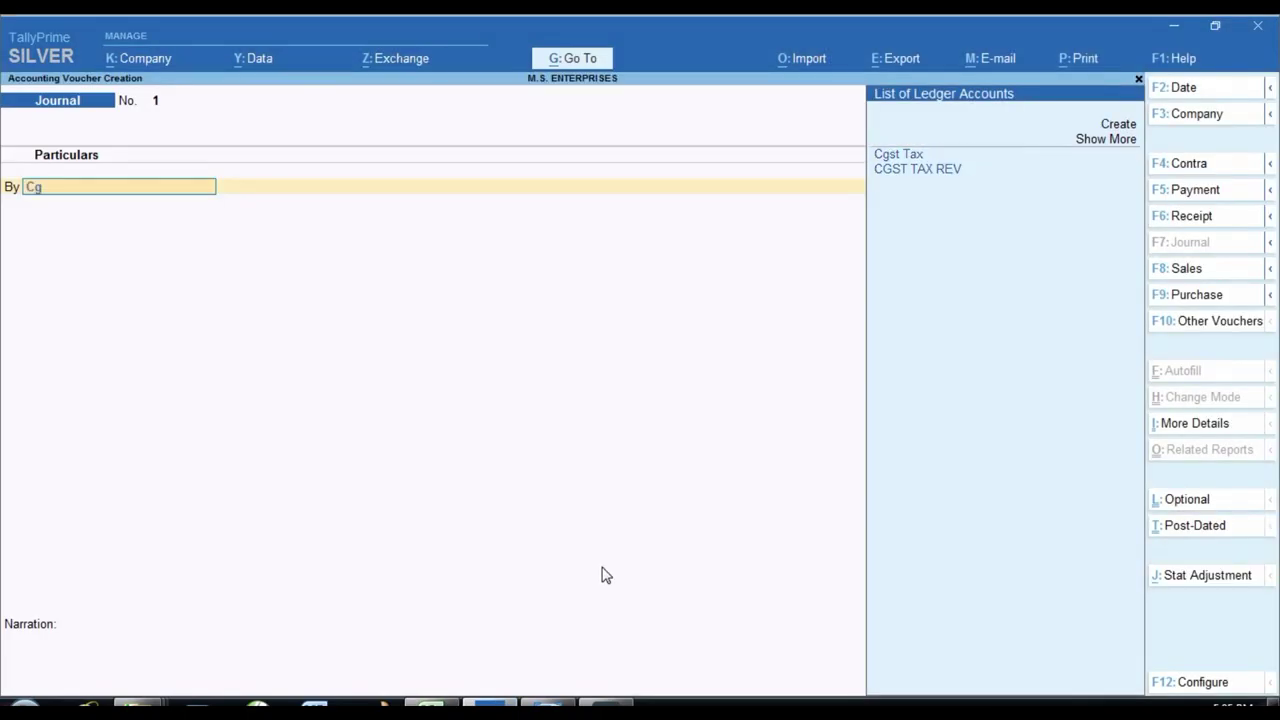
key(Return)
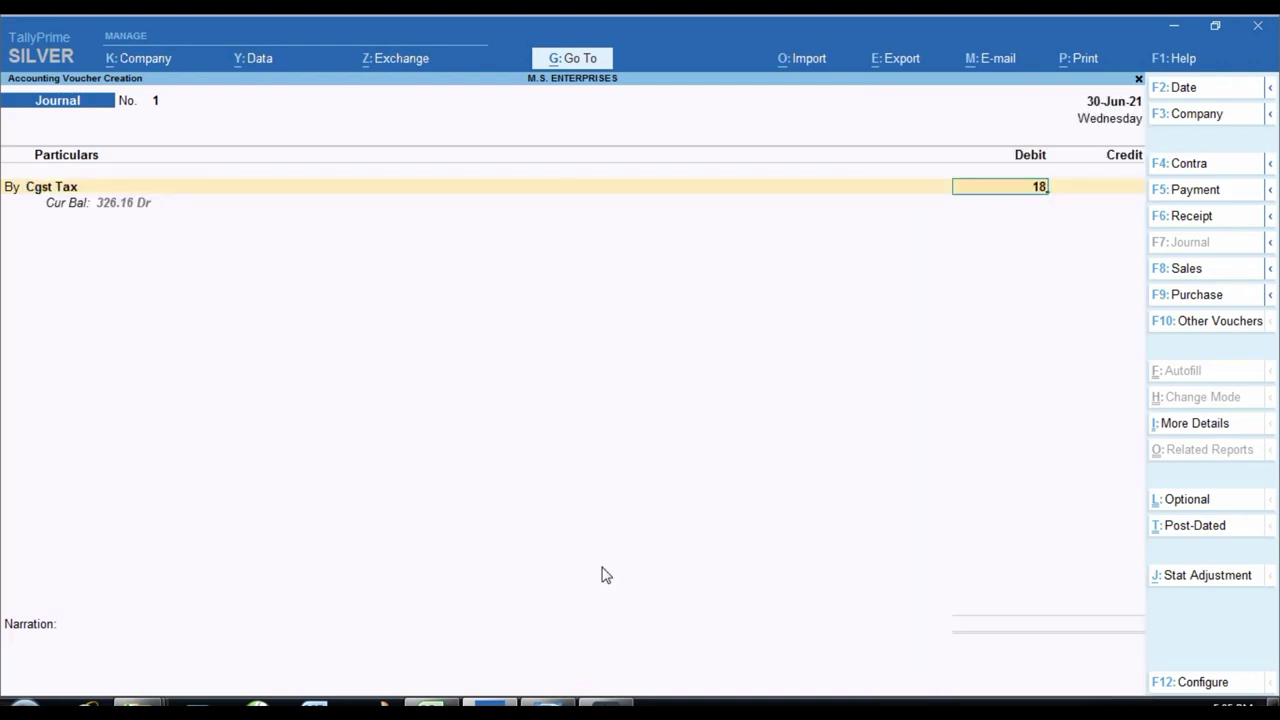
text(185)
key(alt+Tab)
key(alt+Tab)
text(52.55)
key(Return)
- Add a second debit line to the journal voucher for the Sgst Tax ledger with 1862.55
key(b)
key(Return)
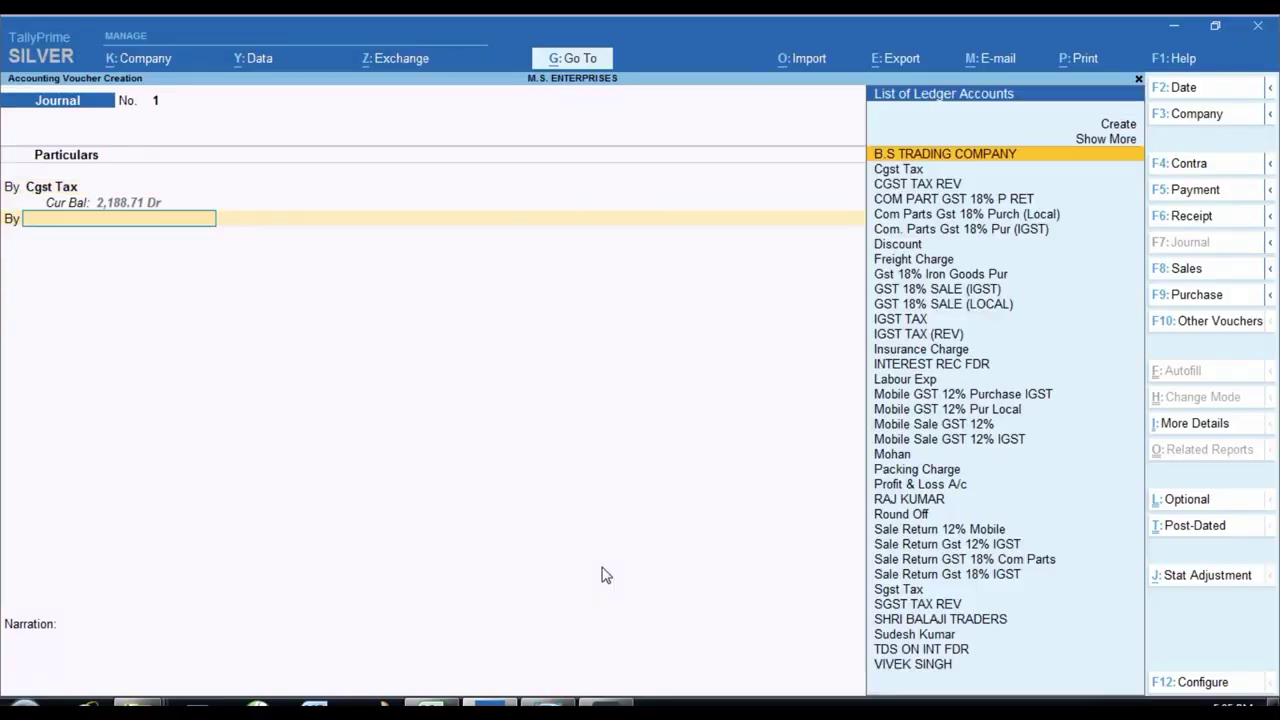
text(Sg)
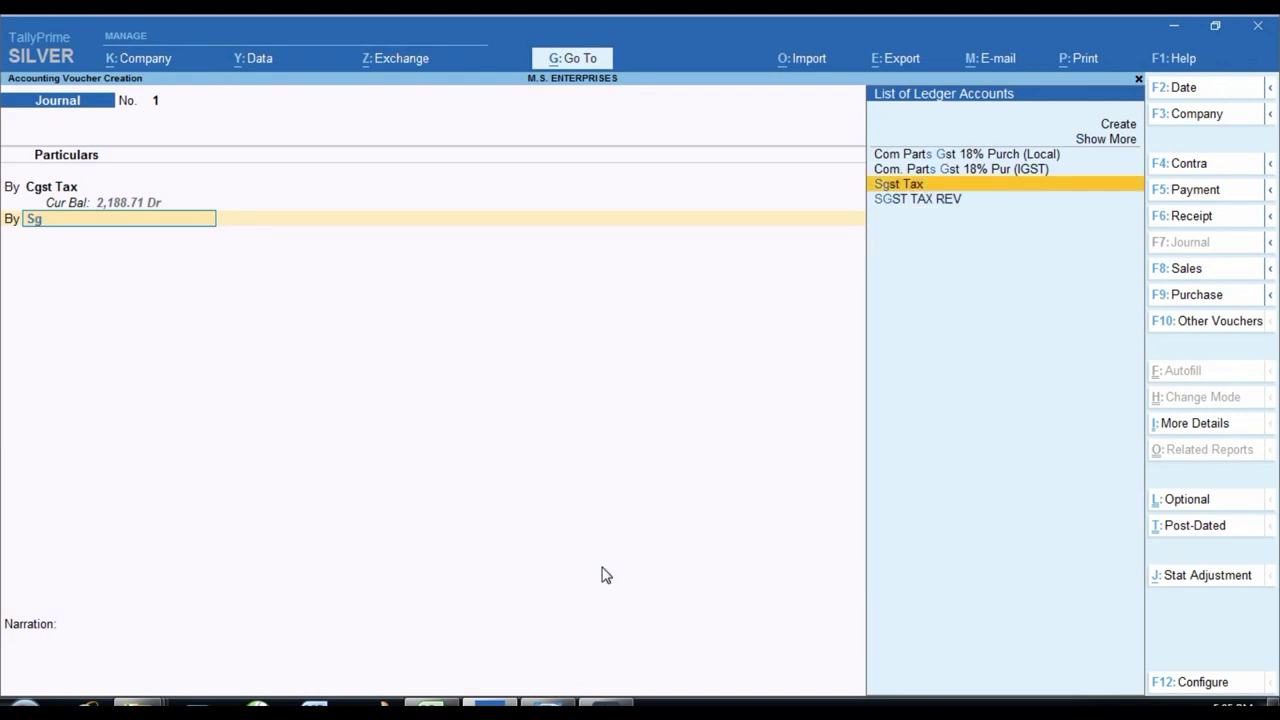
key(Return)
text(62.55)
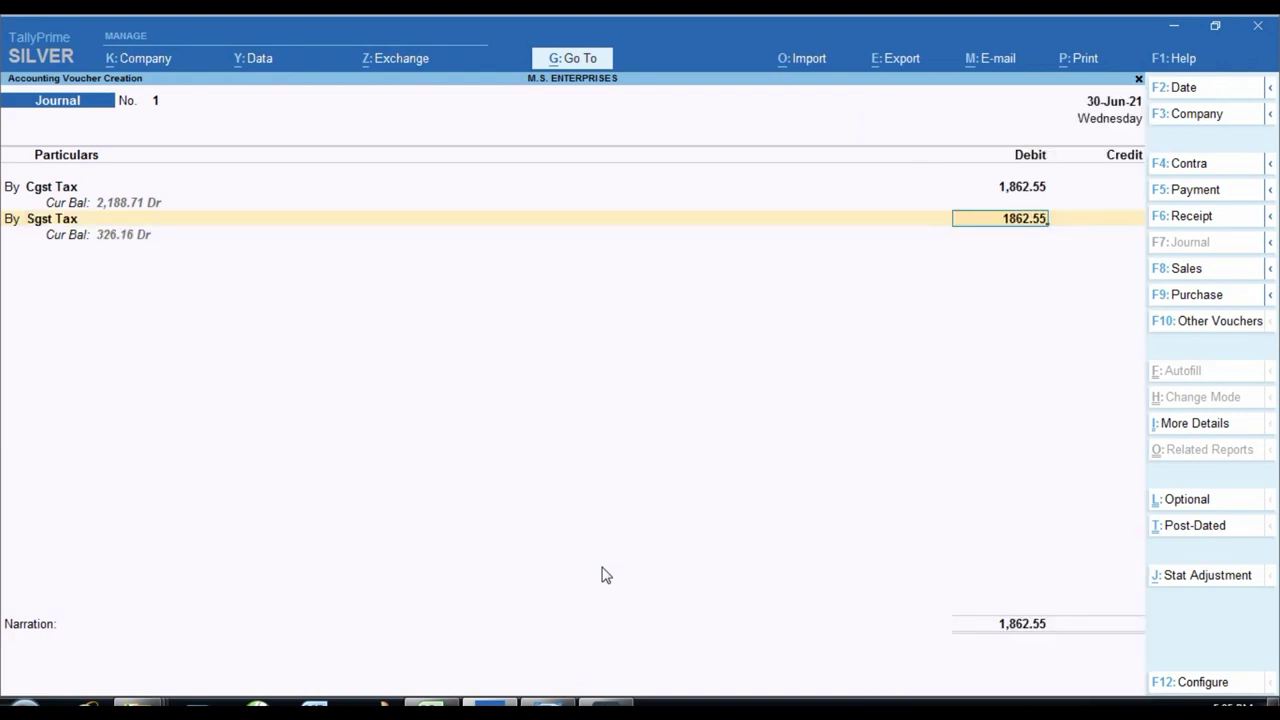
key(Return)
key(Return)
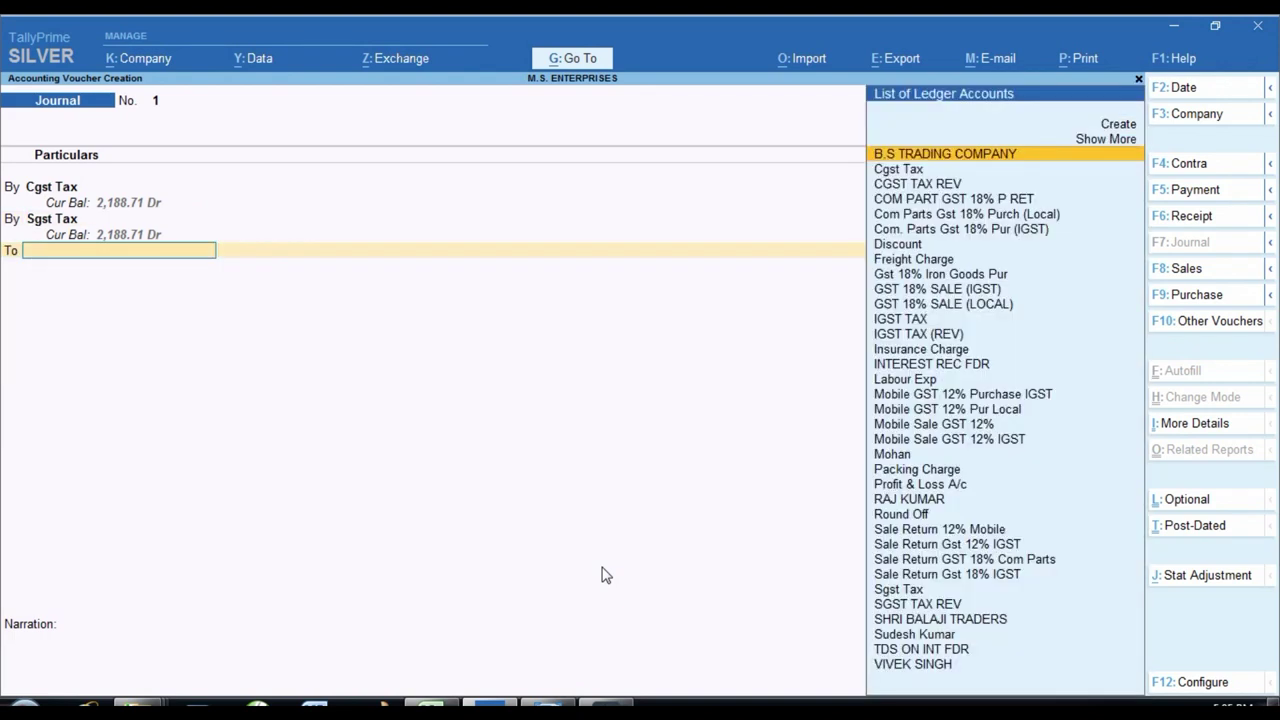
- Credit the IGST TAX ledger with 3,725.10 in the journal voucher
text(Ig)
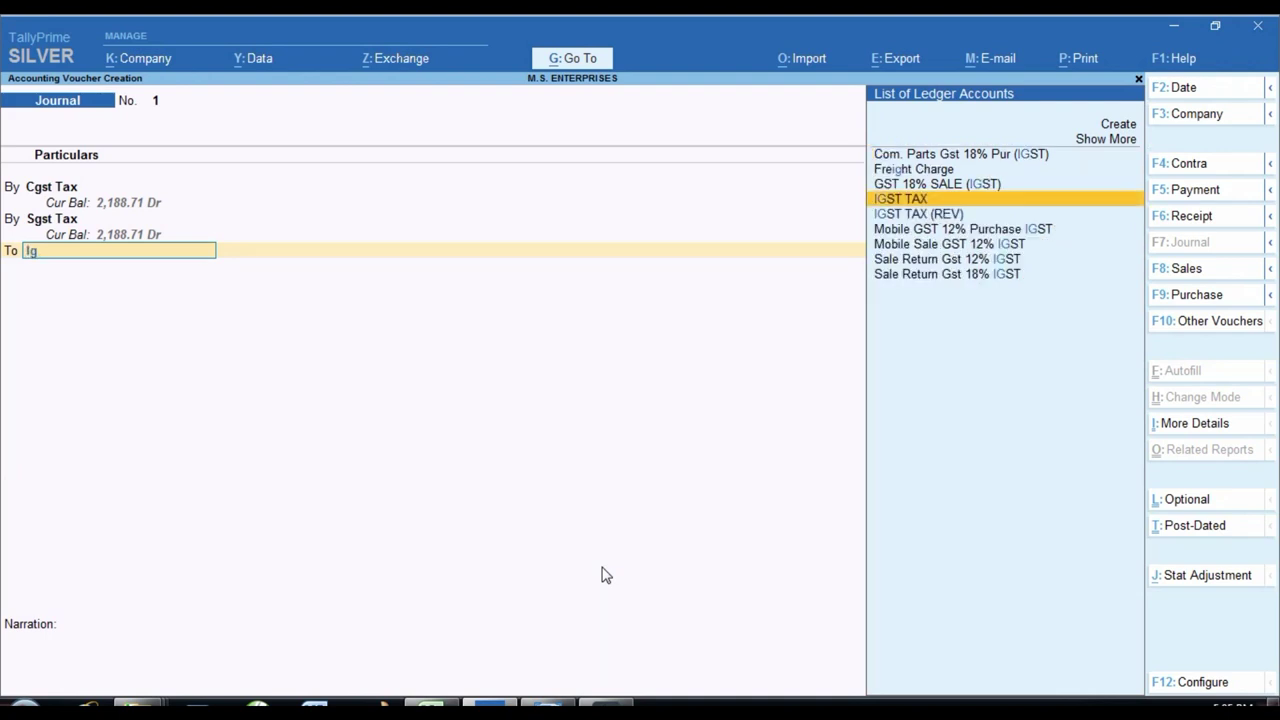
key(Return)
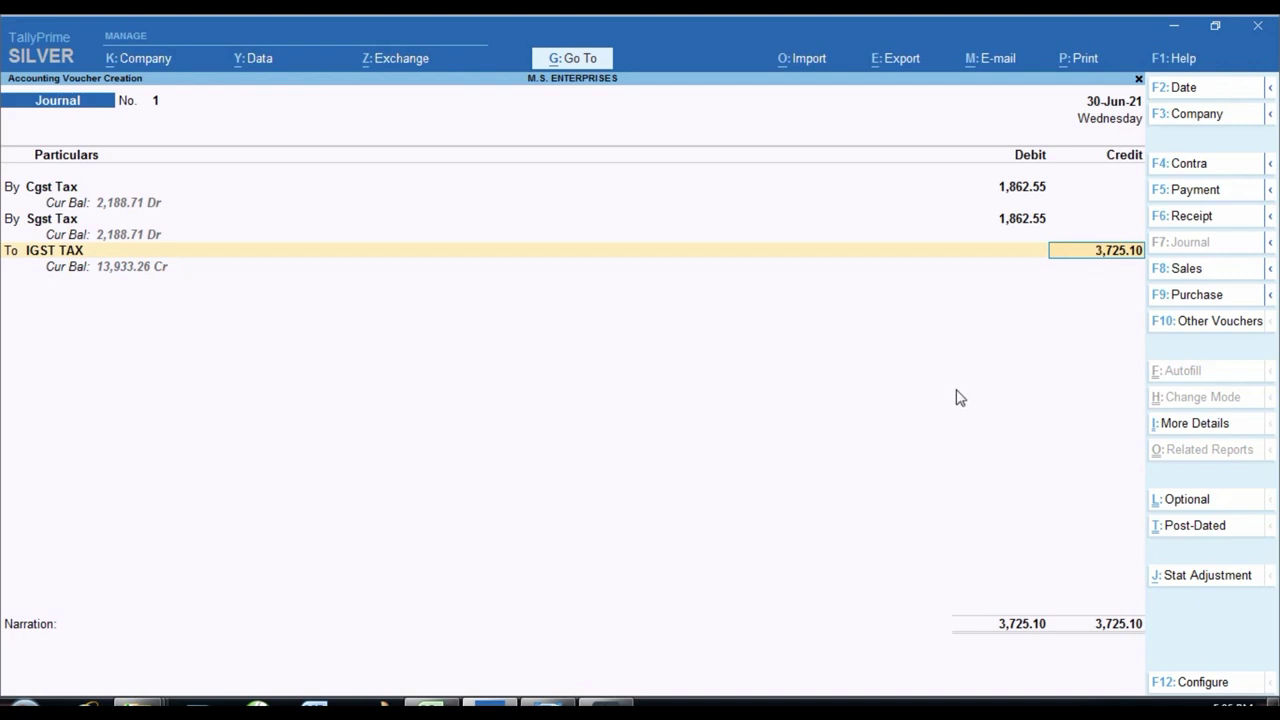
key(Return)
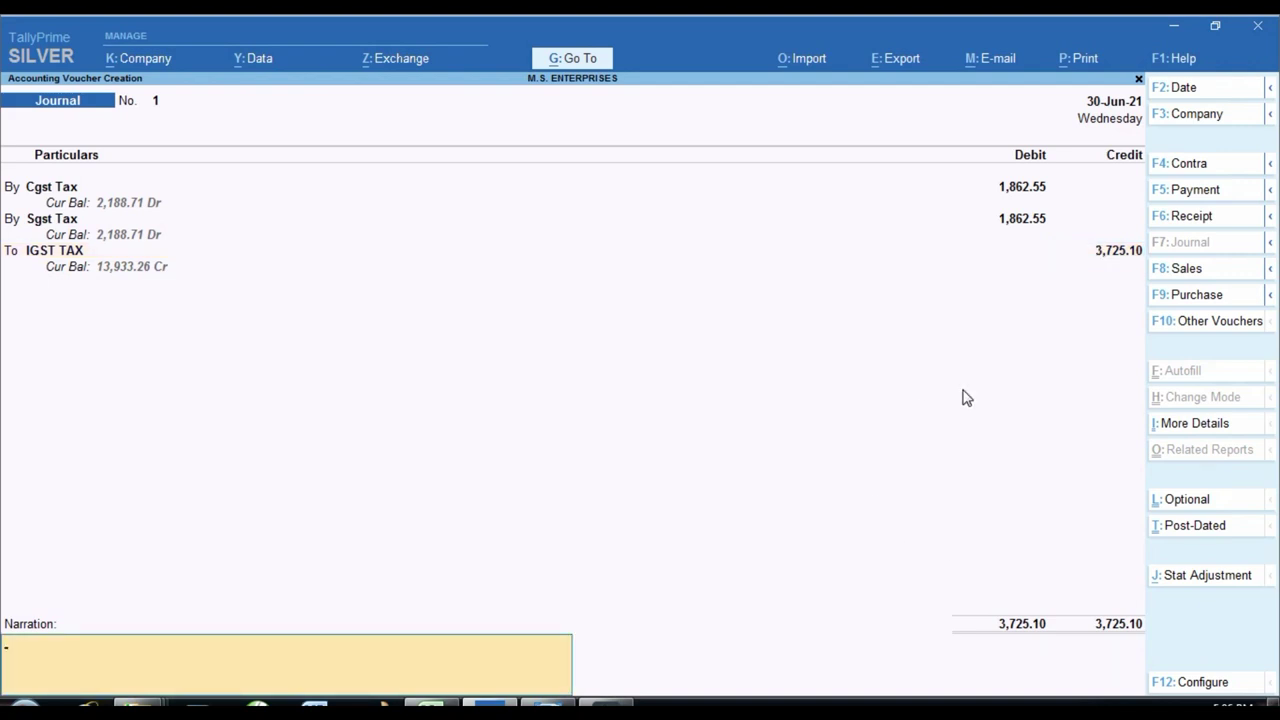
- Save the journal voucher with an empty narration and leave voucher creation
text(LOAC)
key(BackSpace)
key(BackSpace)
key(BackSpace)
key(Return)
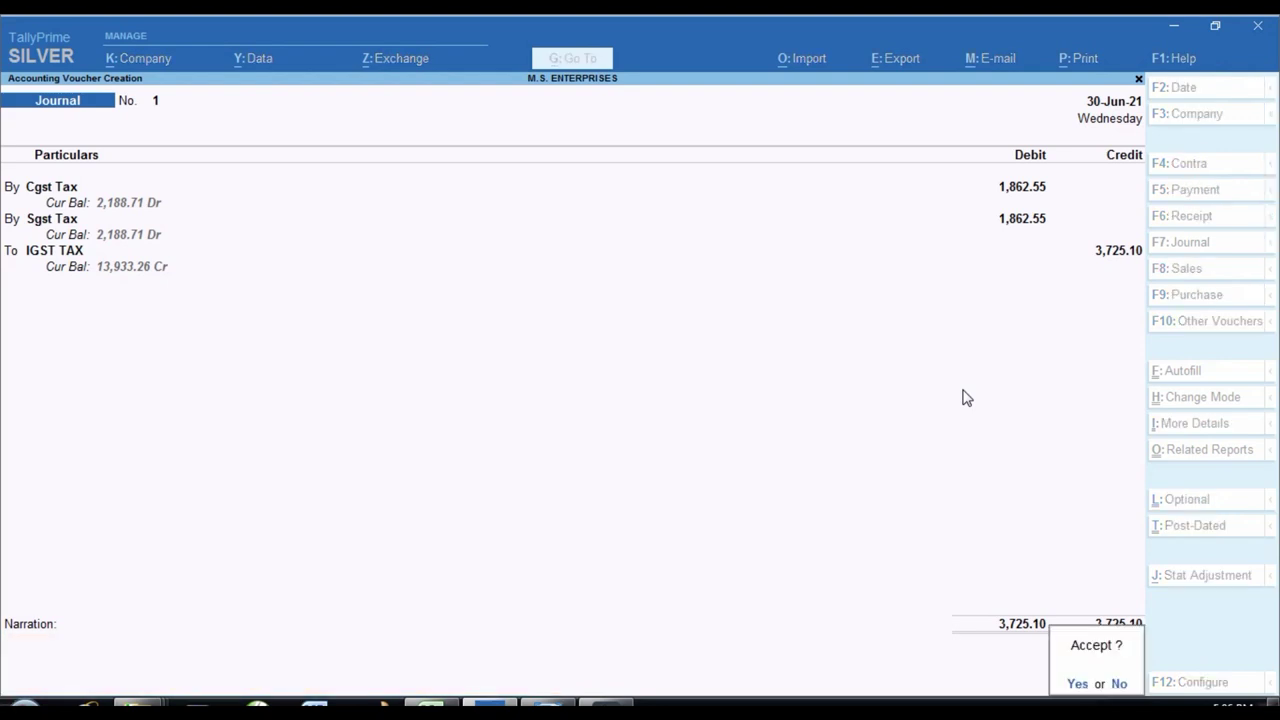
key(Return)
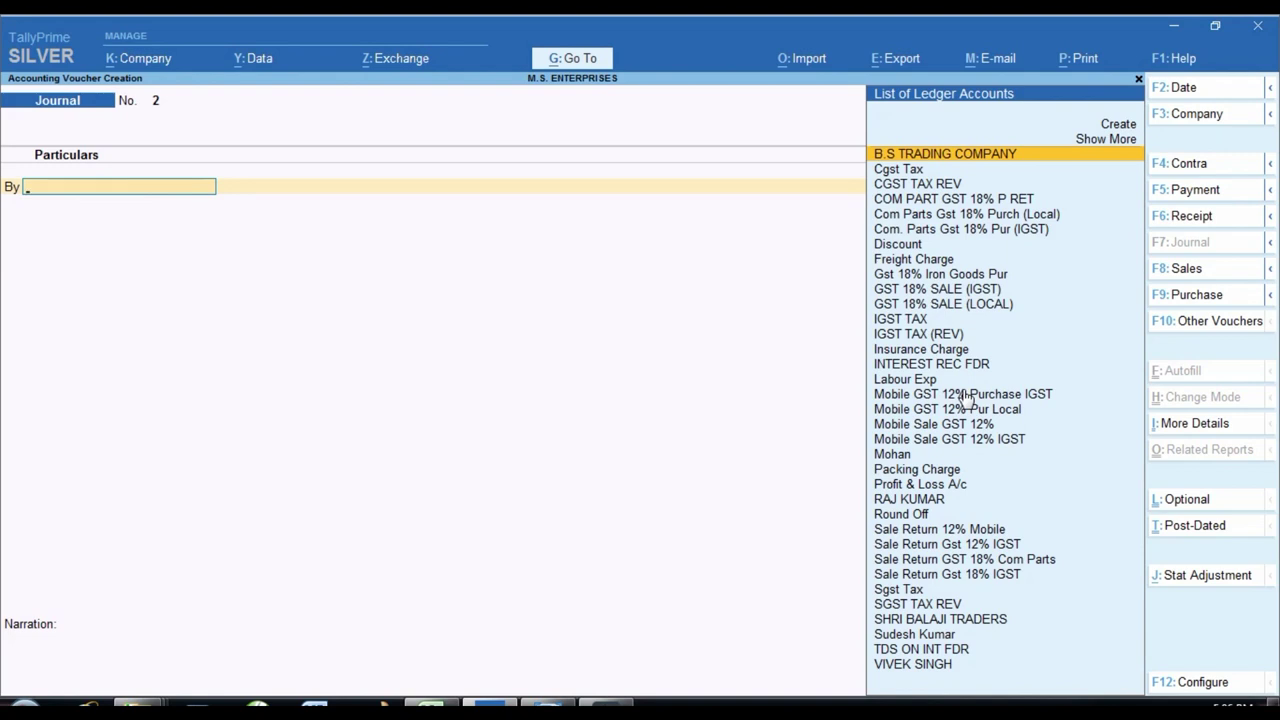
key(Escape)
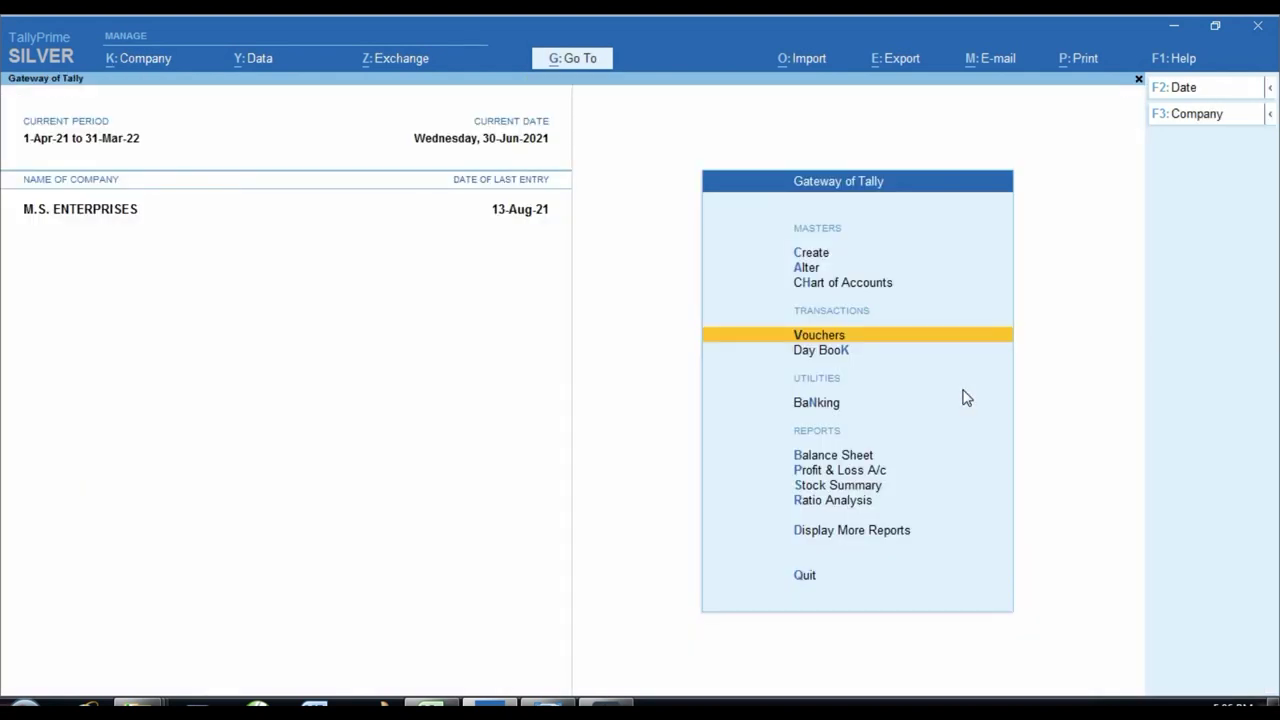
- Open the Balance Sheet in detailed view and set its period from 1-6 to 30-6
key(b)
key(alt+F5)
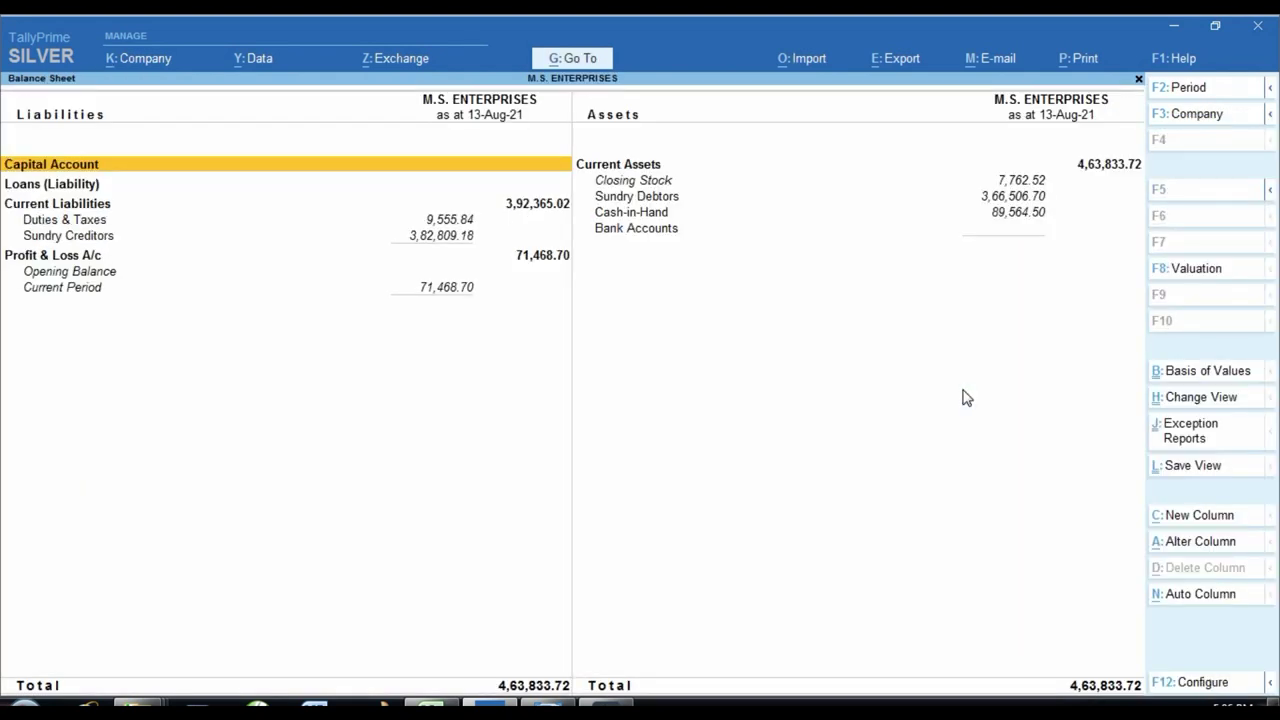
key(F2)
key(Return)
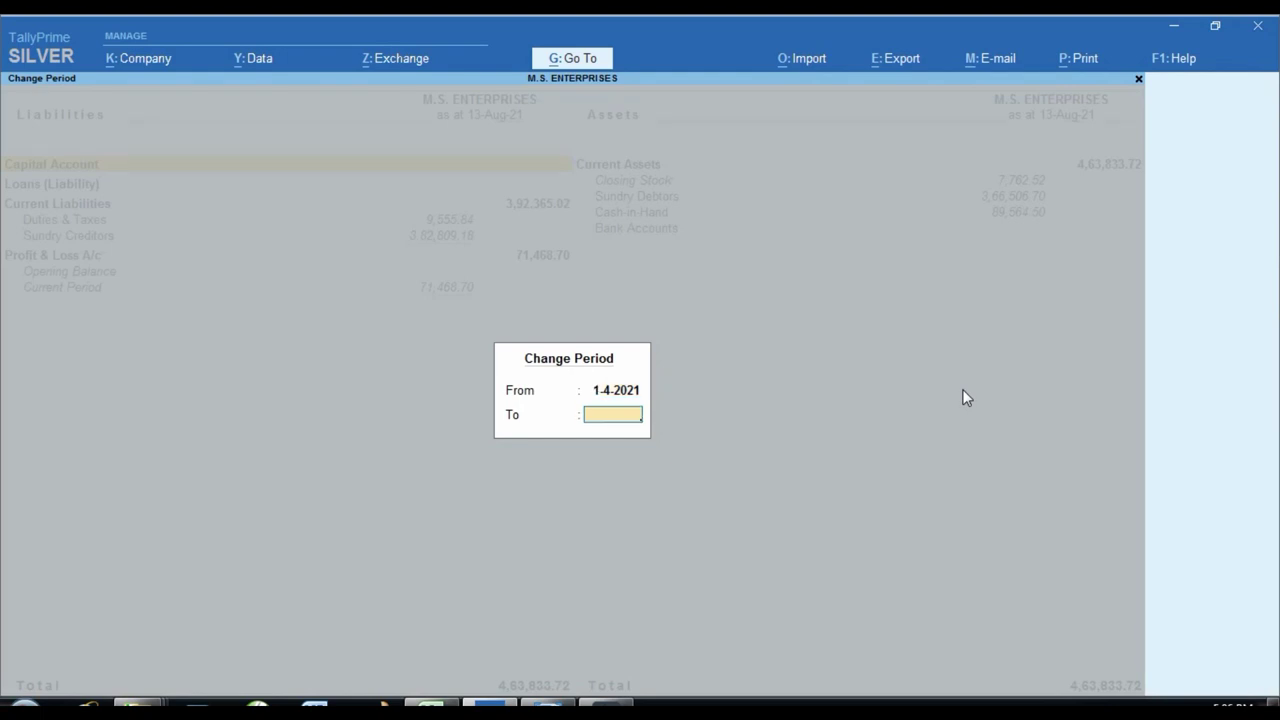
key(BackSpace)
text(1-6)
key(Return)
text(30-6)
key(Return)
- Drill down from Duties & Taxes in the Balance Sheet and check the remaining ledger balance for June
key(Down)
key(Down)
key(Down)
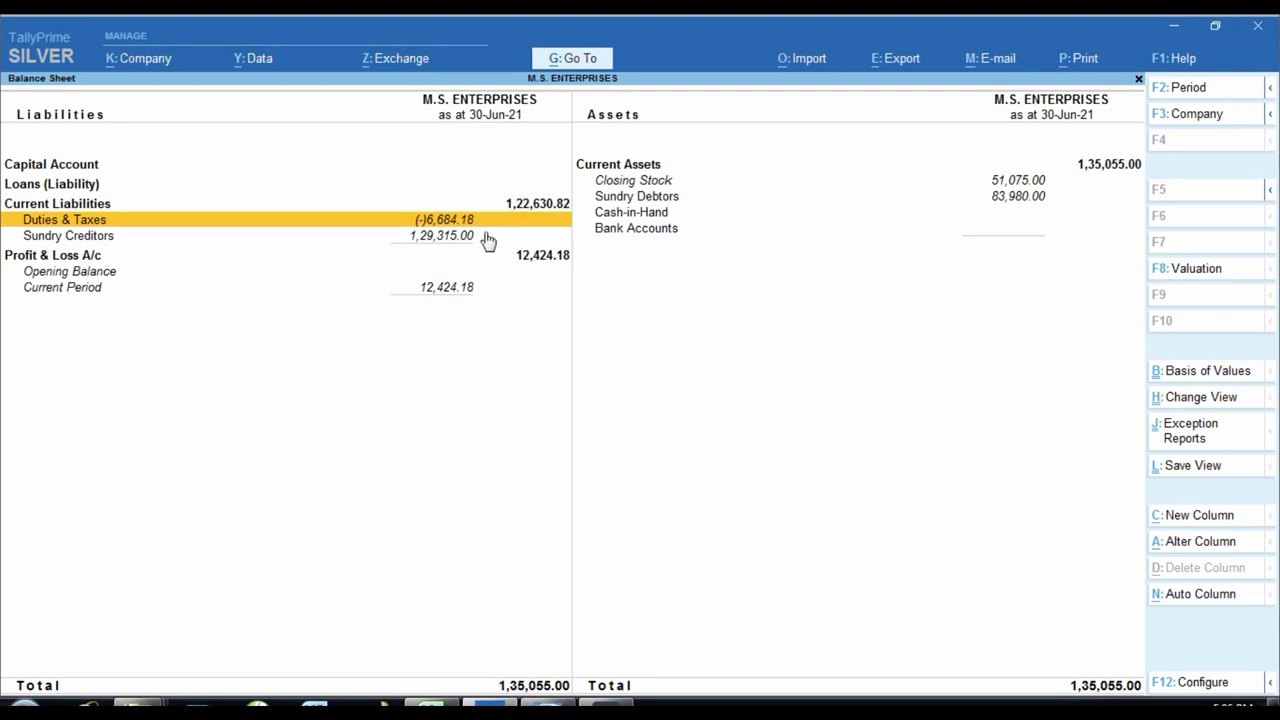
key(ctrl)
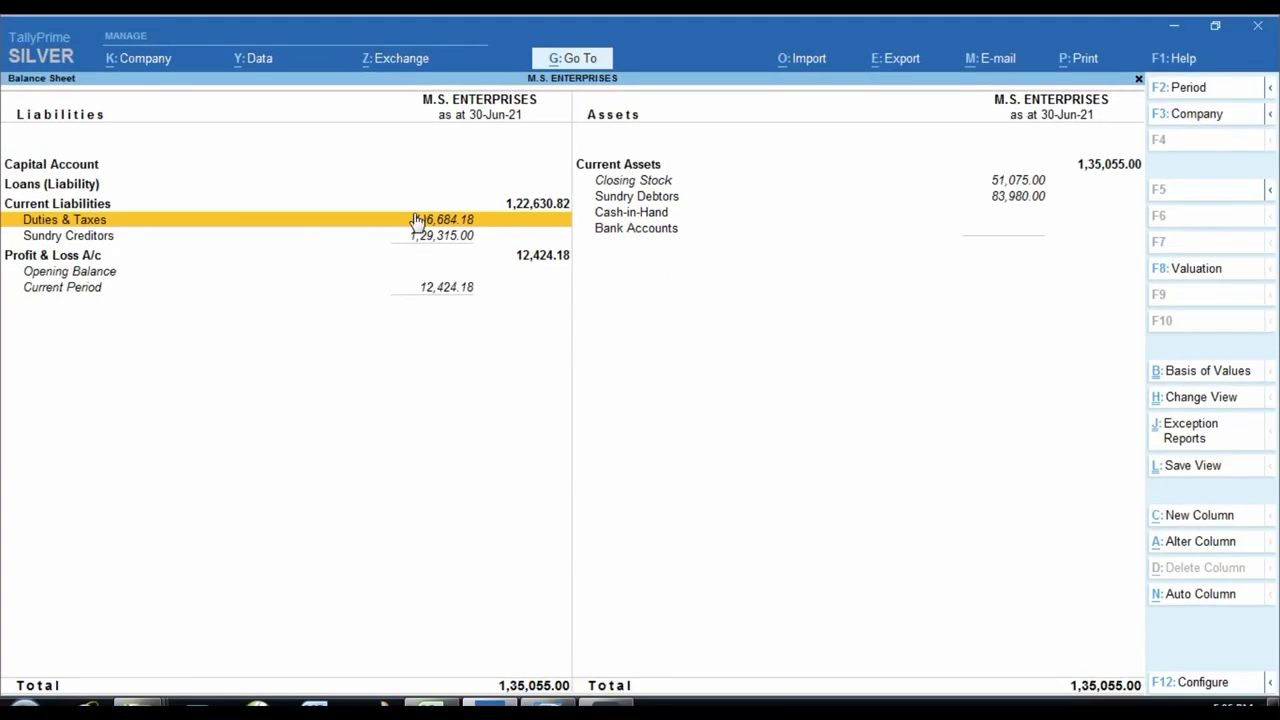
click(417, 221)
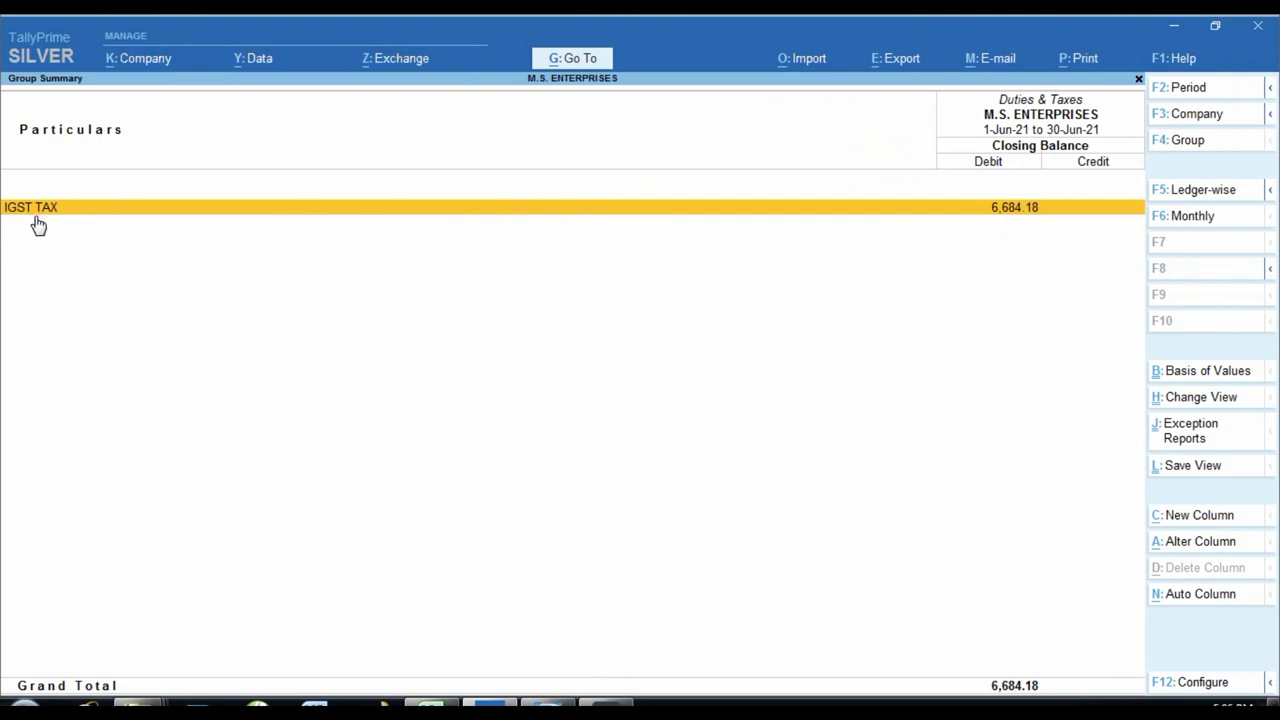
key(ctrl)
key(ctrl)
- Open the June IGST TAX ledger vouchers, check the 30-Jun journal entry, and return to the Gateway of Tally
key(Return)
key(Return)
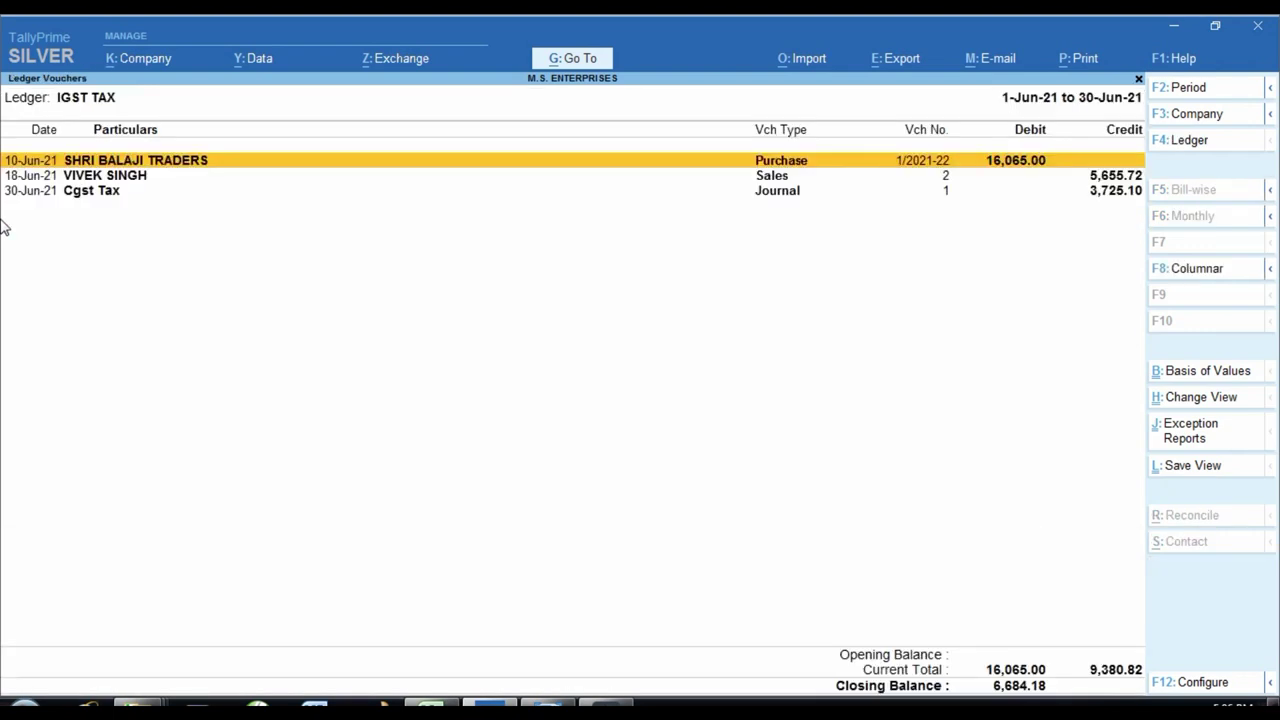
key(Down)
key(Down)
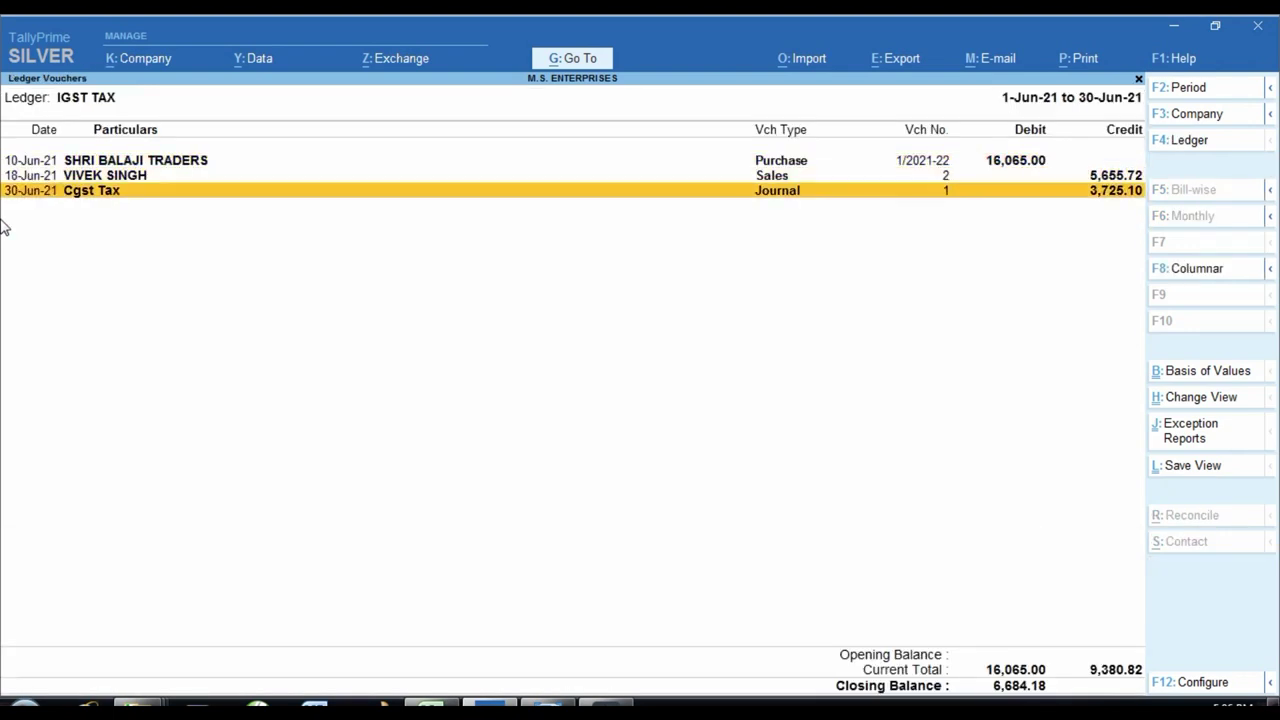
key(Escape)
key(Escape)
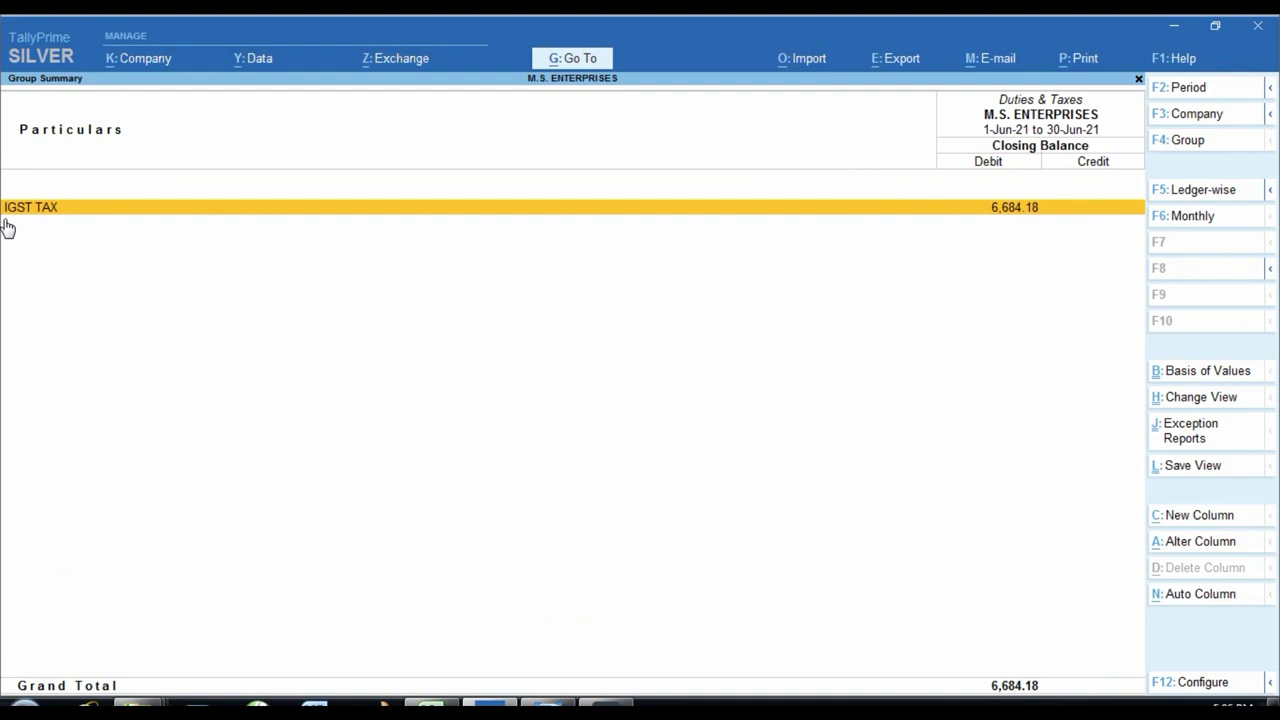
key(Escape)
key(Escape)
- Open a new journal voucher and set its date to 31-7
key(Up)
key(Up)
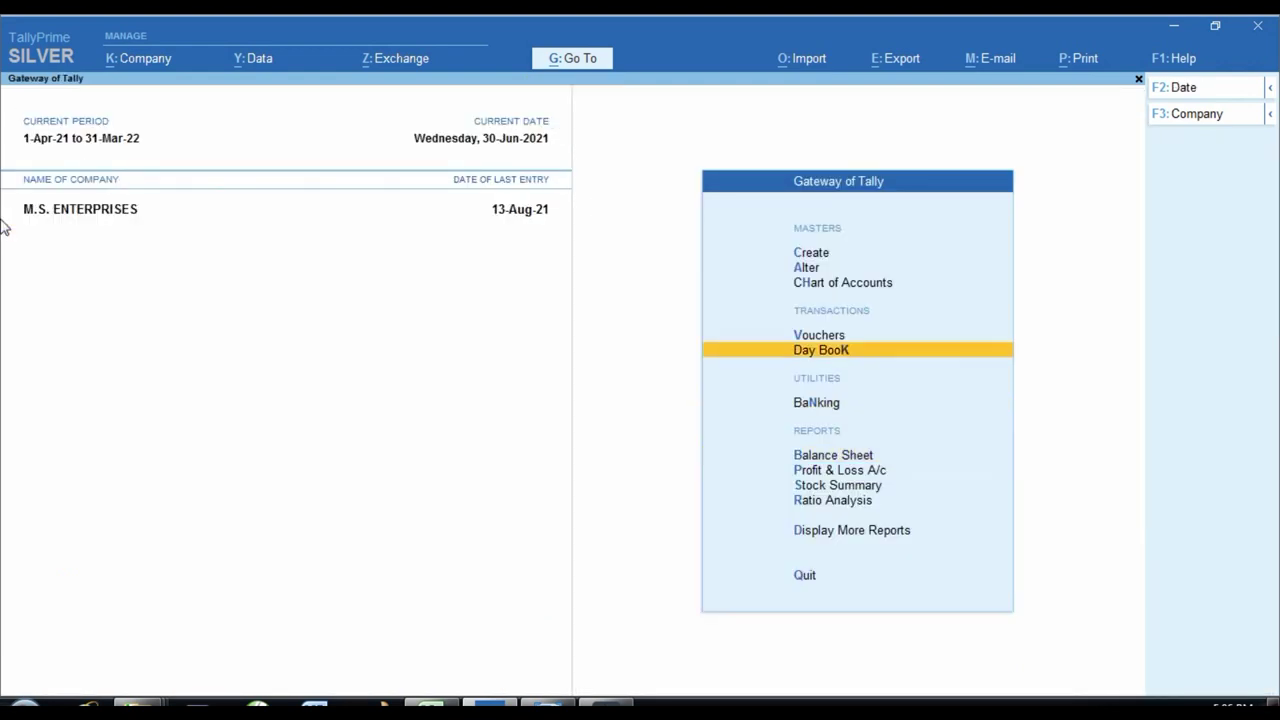
key(Up)
key(Return)
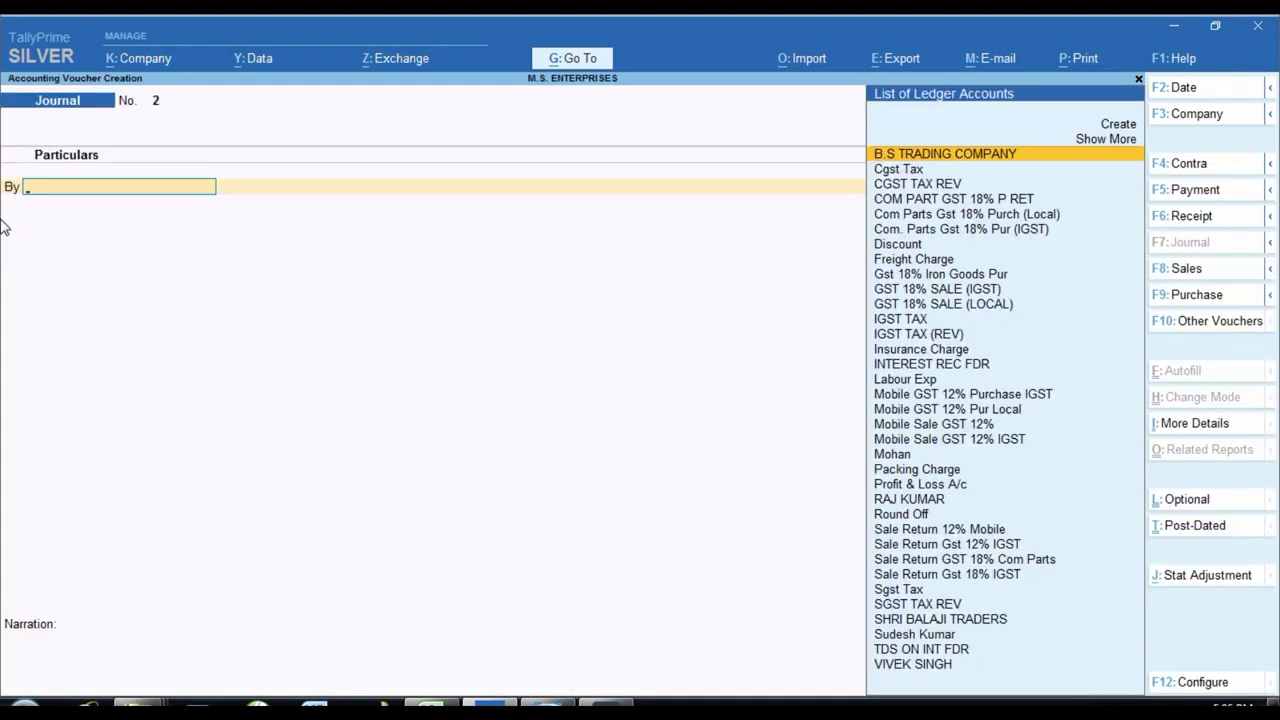
key(F2)
text(31-7)
key(Return)
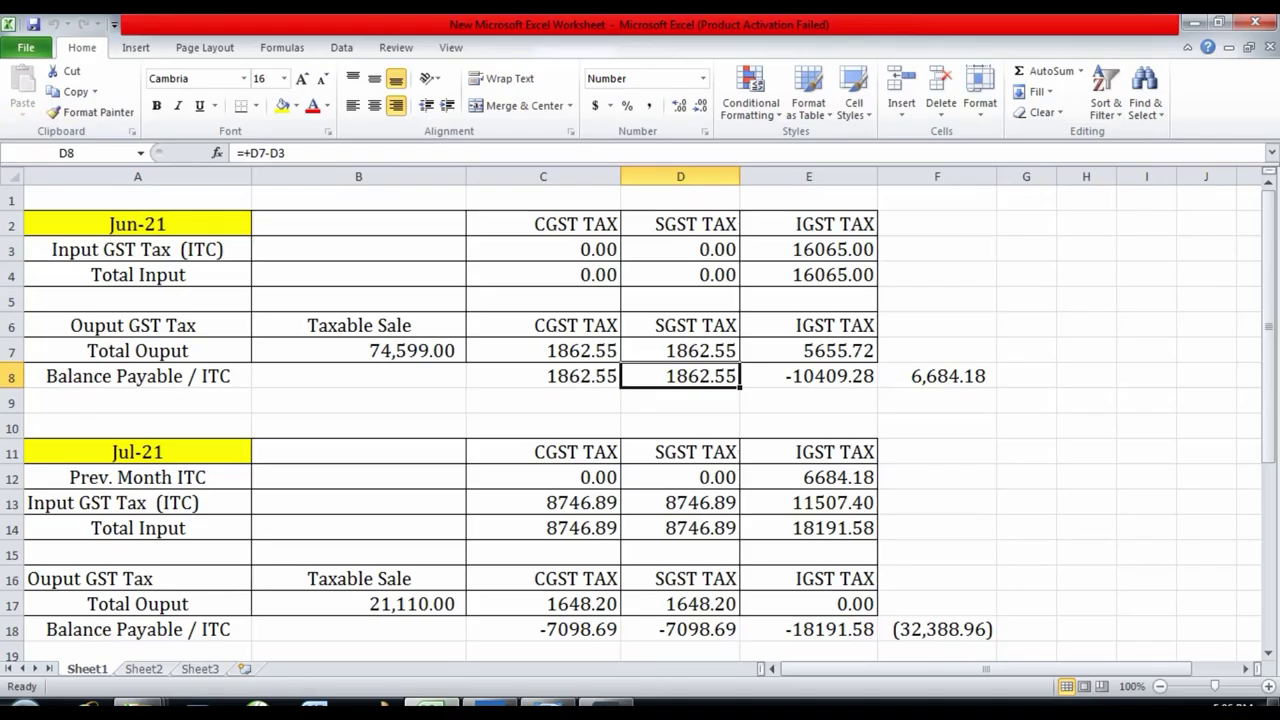
- Switch to the Excel worksheet and examine the Jul-21 Balance Payable / ITC total in F18
click(450, 707)
click(915, 475)
scroll(700, 503, down, 2)
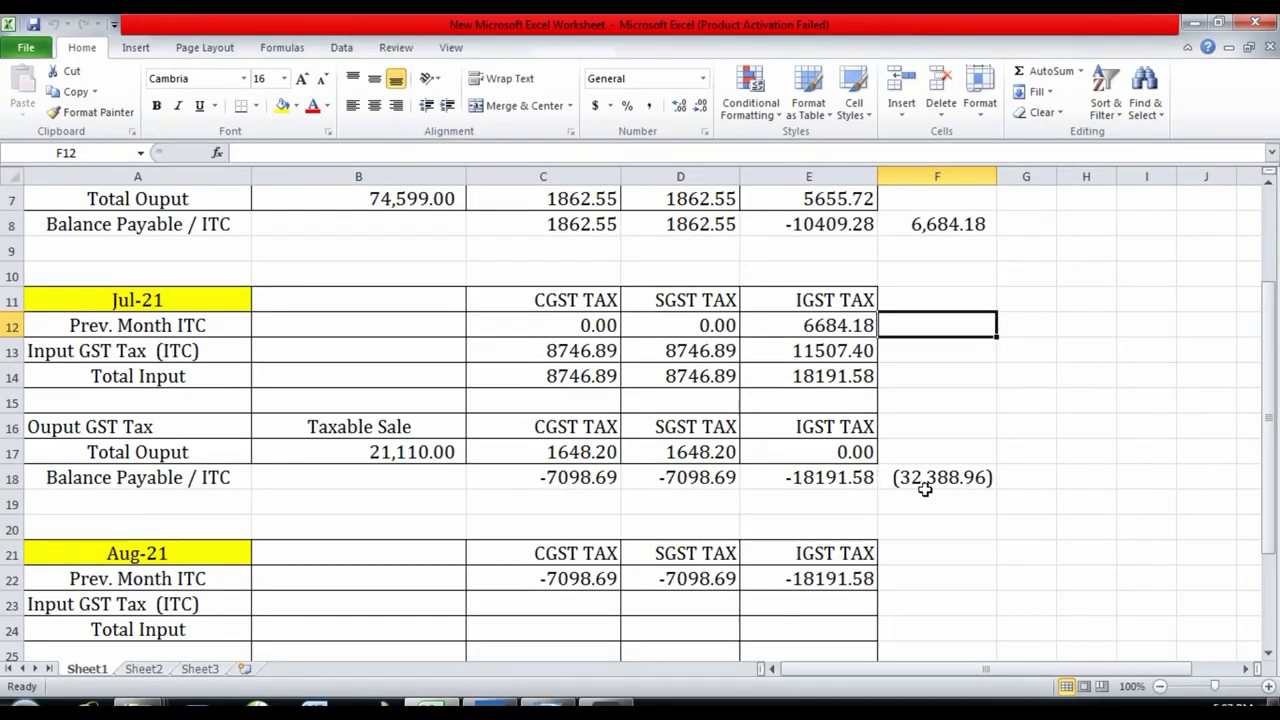
click(924, 486)
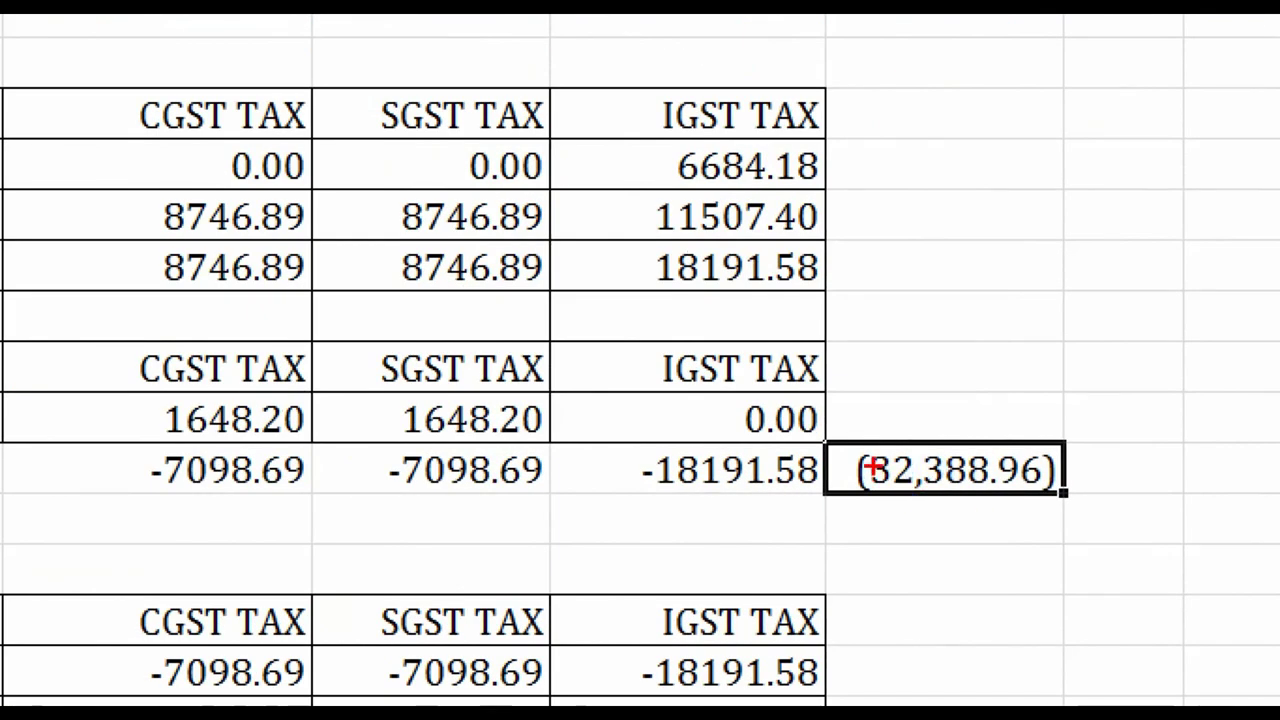
- Switch to TallyPrime, leave the open voucher, and display the detailed Balance Sheet for the period 1-7 to 31-7
mouse_move(832, 409)
mouse_down()
mouse_move(834, 449)
mouse_move(931, 514)
mouse_move(1110, 536)
mouse_up()
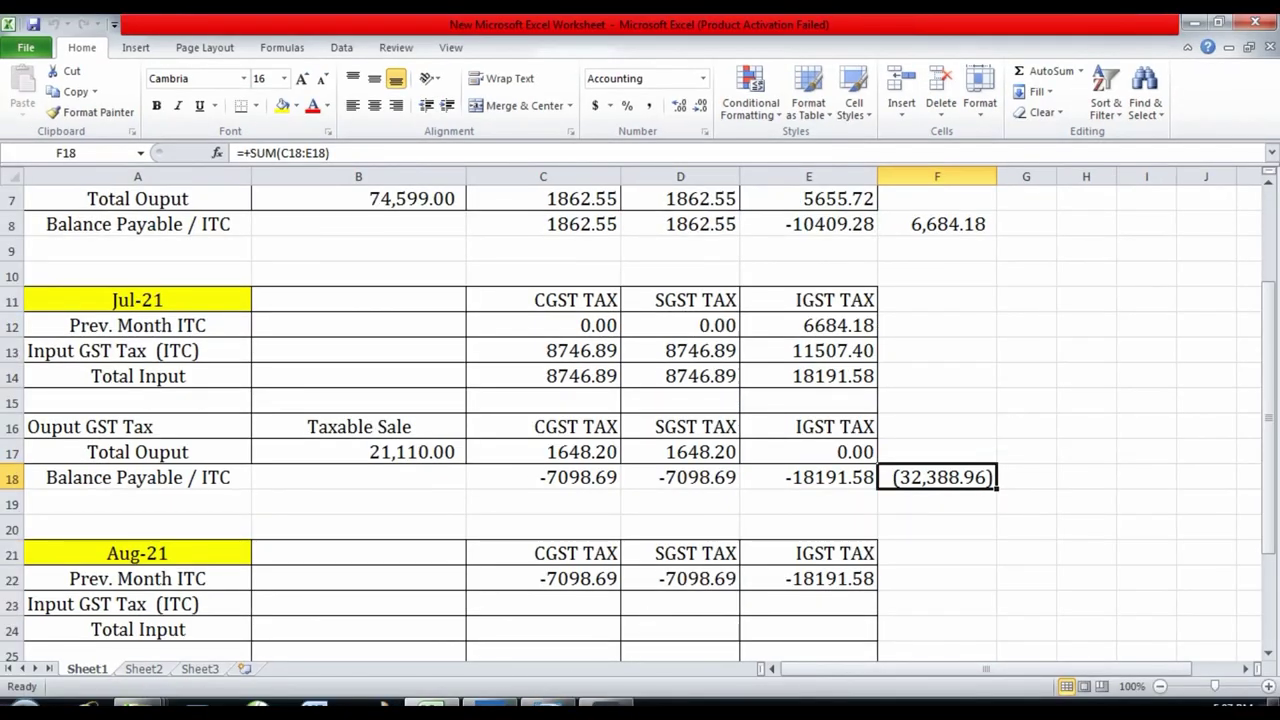
key(alt+Tab)
key(Escape)
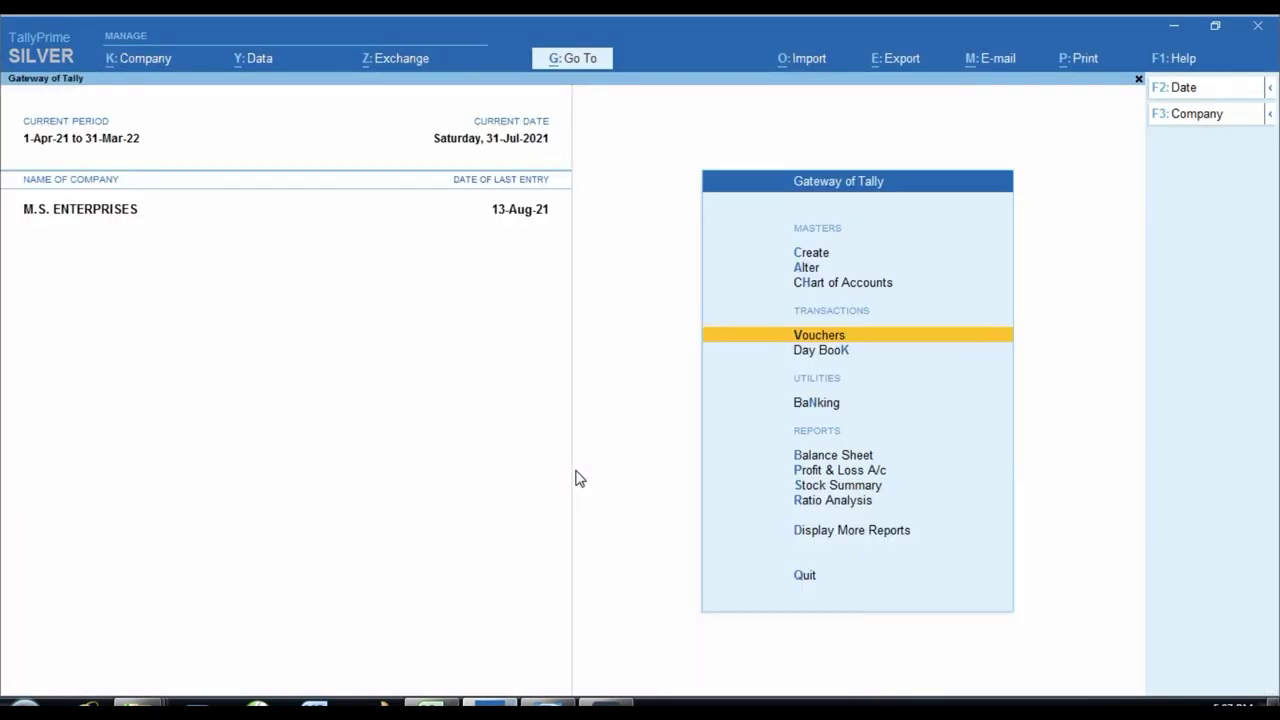
key(b)
key(alt+F5)
key(F2)
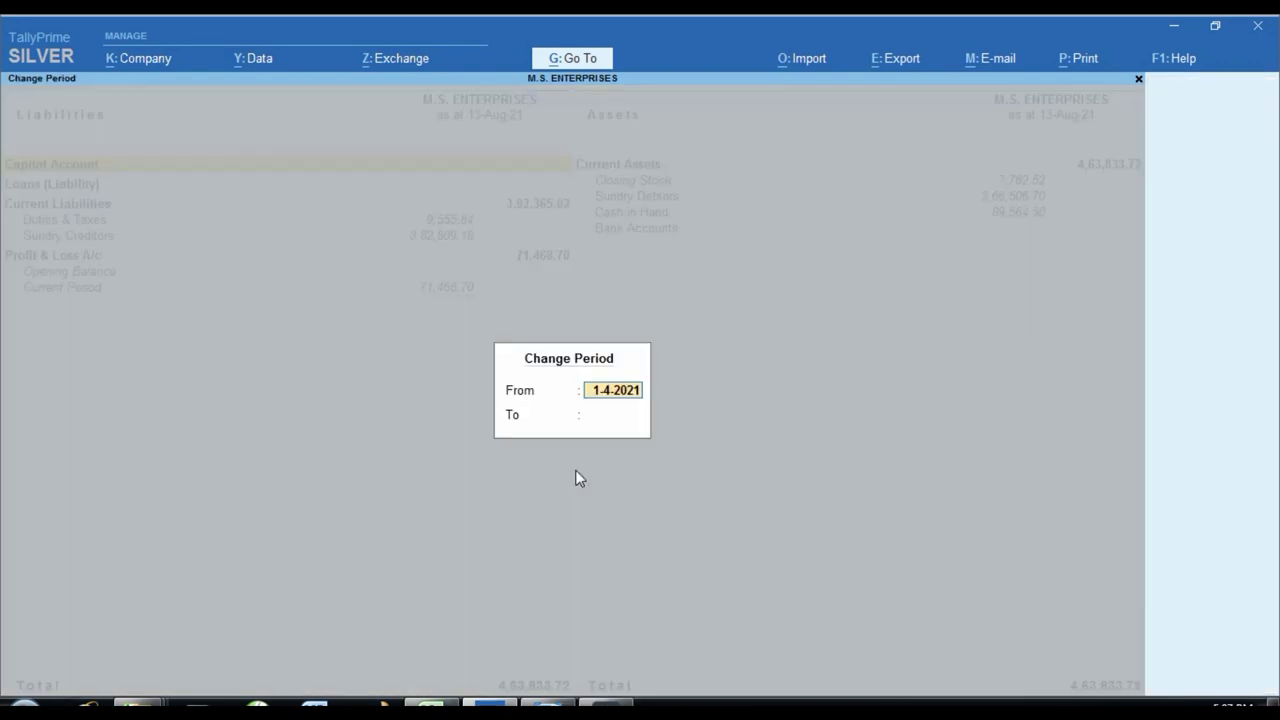
text(1.7)
key(Return)
text(31.7)
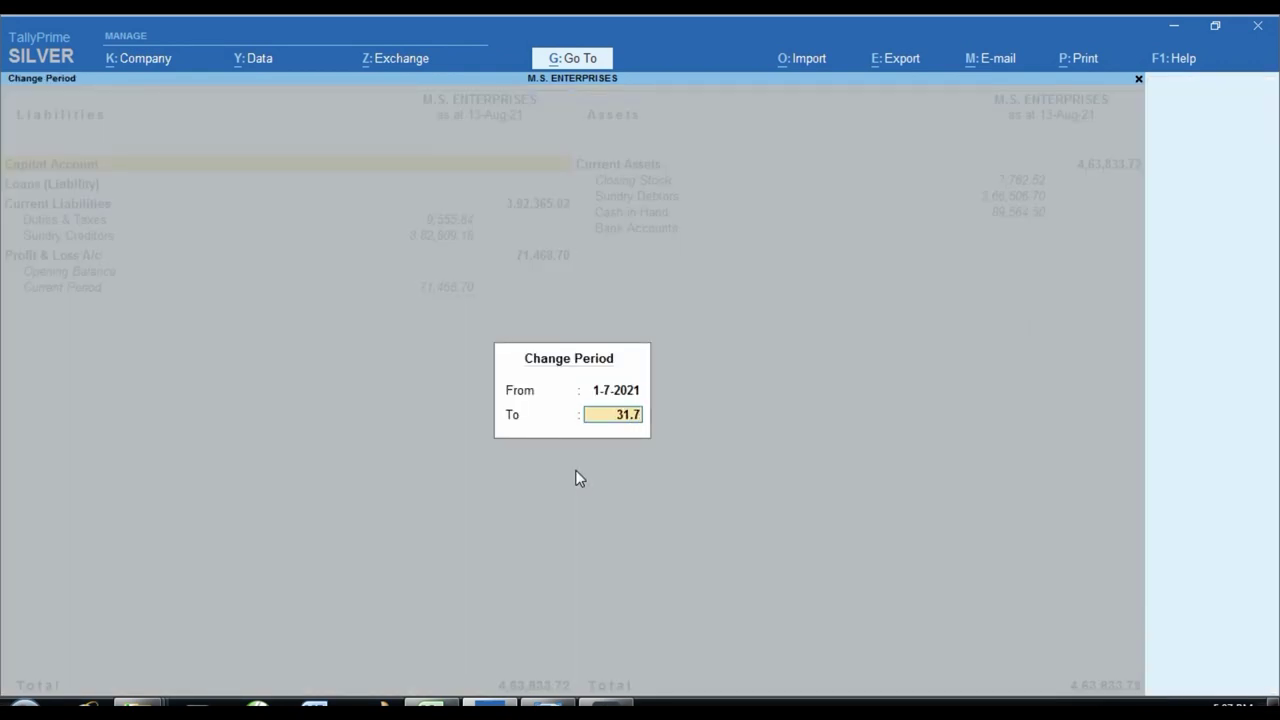
key(Return)
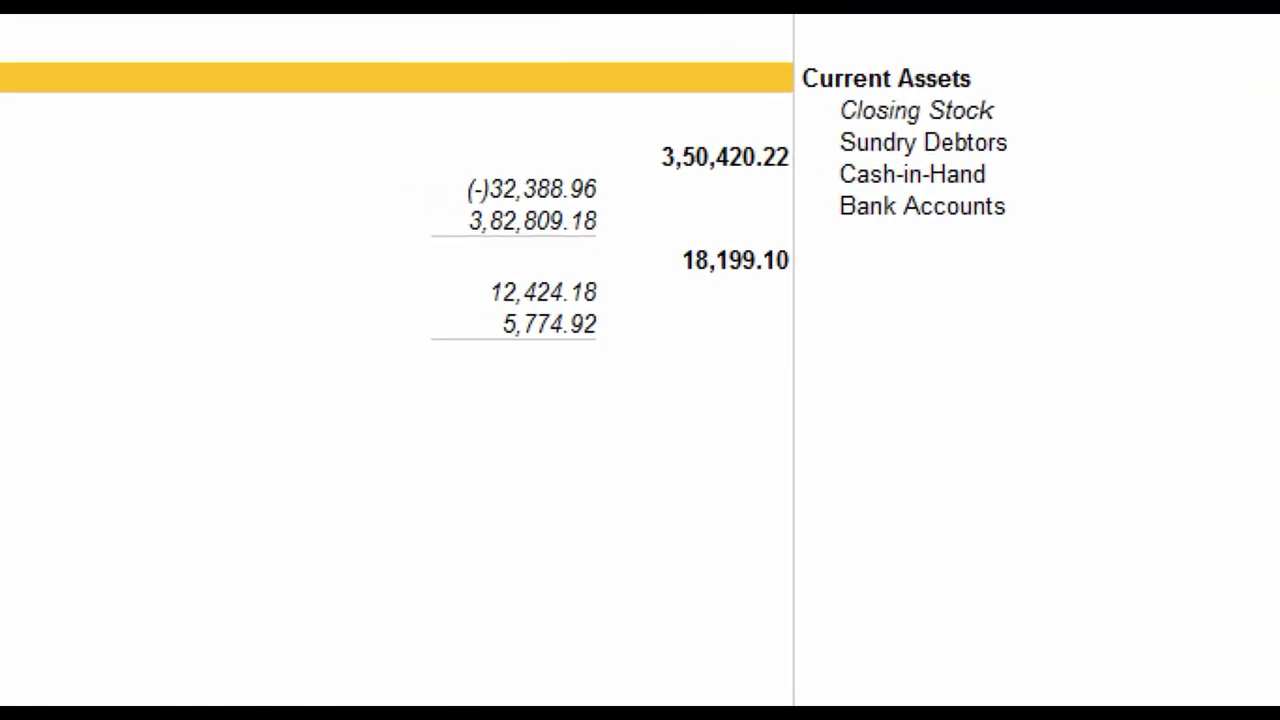
- Drill down into Duties & Taxes and compare July's tax ledger balances with the Jul-21 Balance Payable / ITC row in Excel
key(Down)
key(Down)
key(Down)
key(Return)
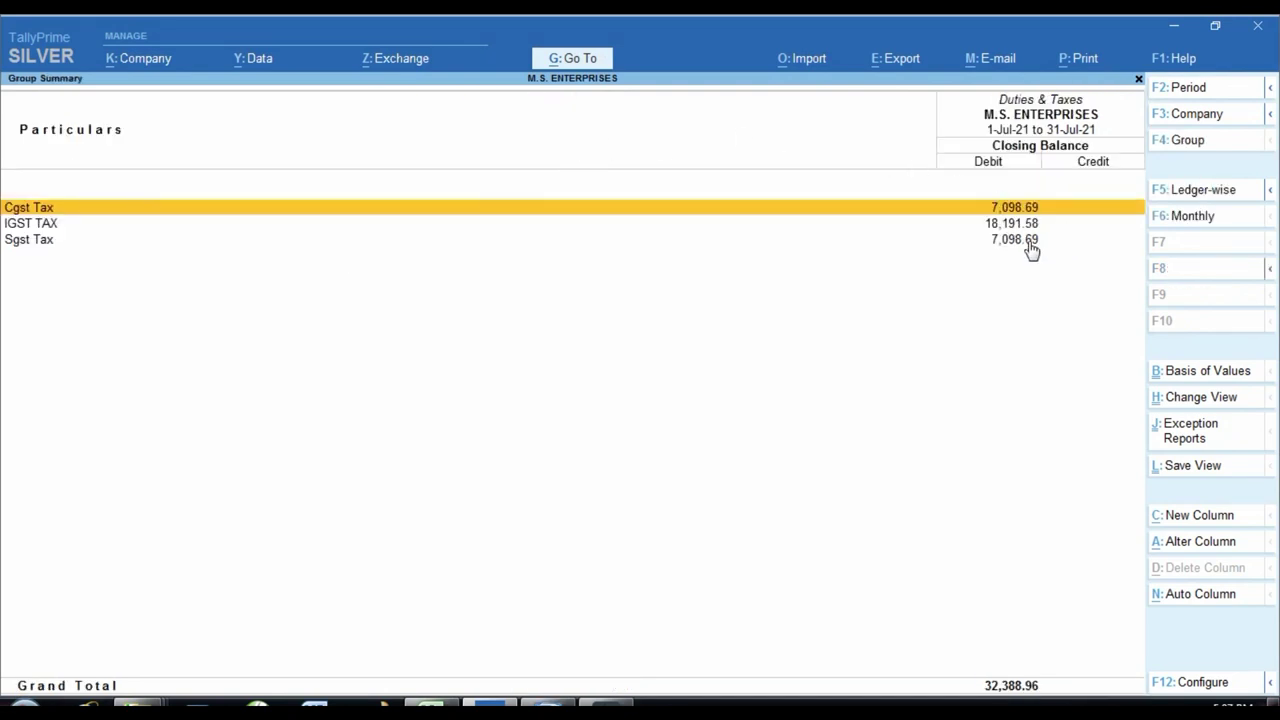
key(alt+Tab)
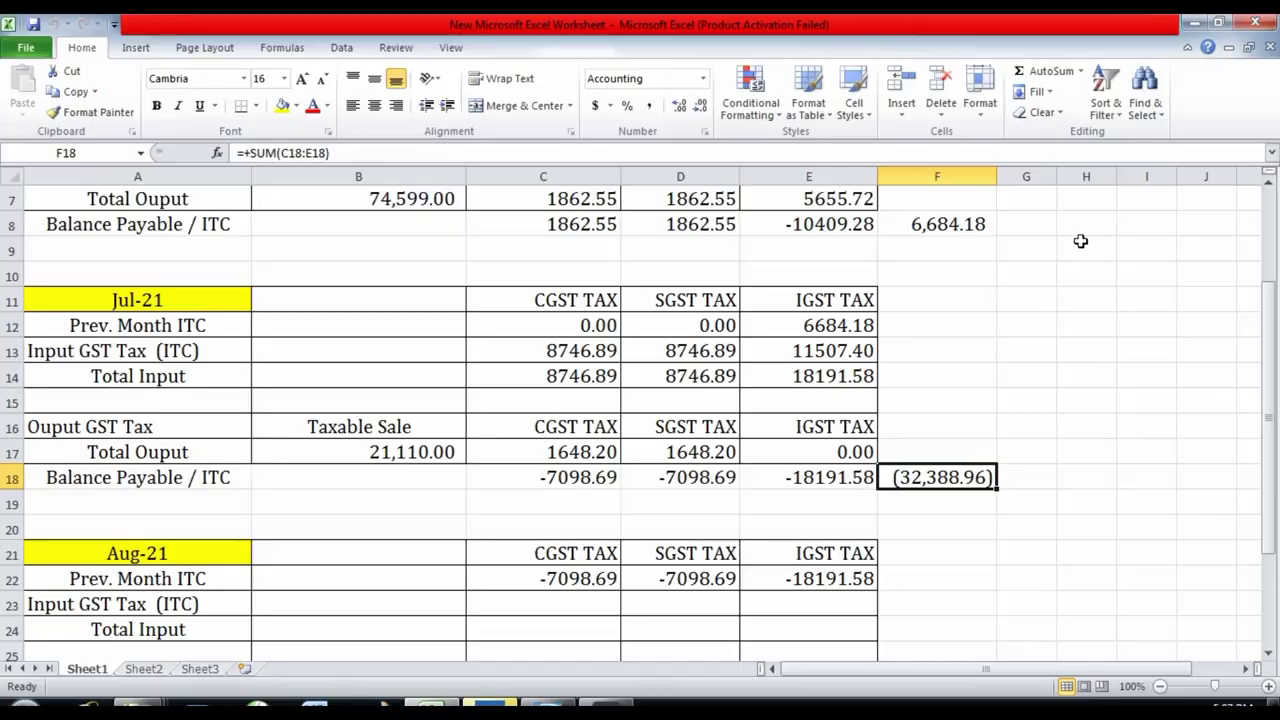
click(583, 478)
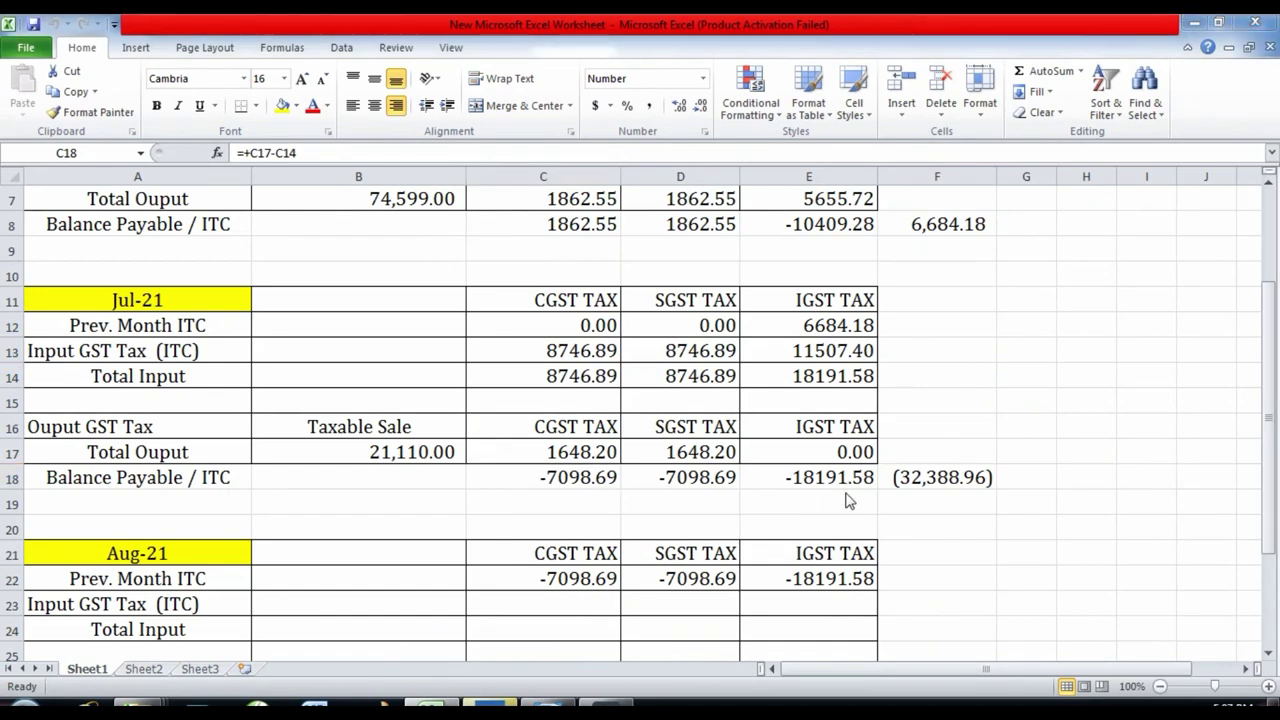
- Switch back to TallyPrime, return to the Gateway of Tally, and open a new journal voucher dated 31-8
key(alt+Tab)
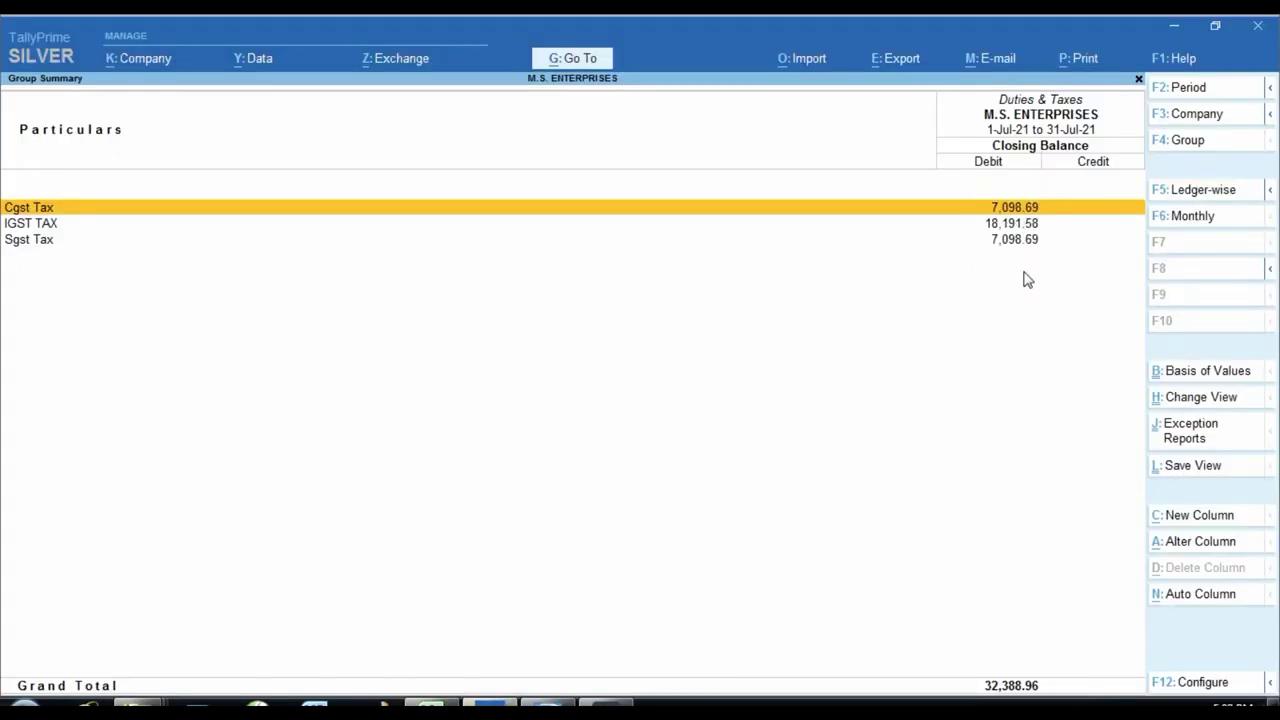
key(Escape)
key(Escape)
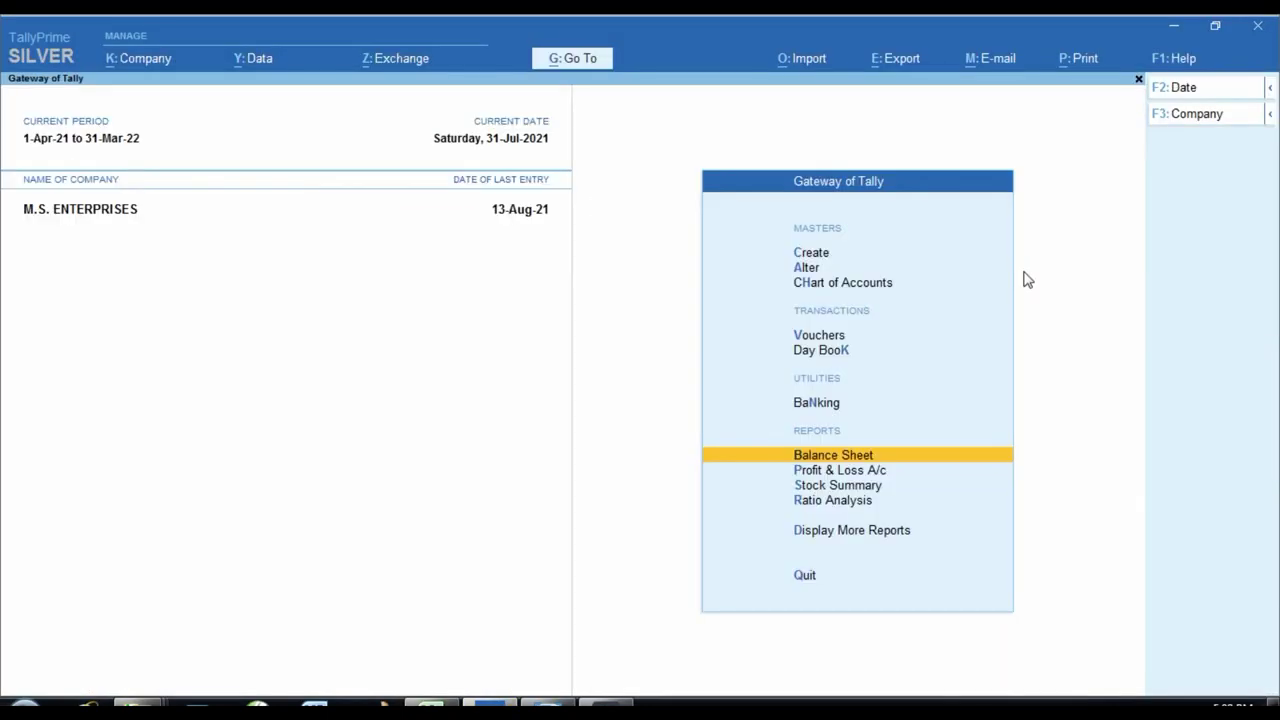
key(Up)
key(Up)
key(Up)
key(Return)
key(F2)
text(31)
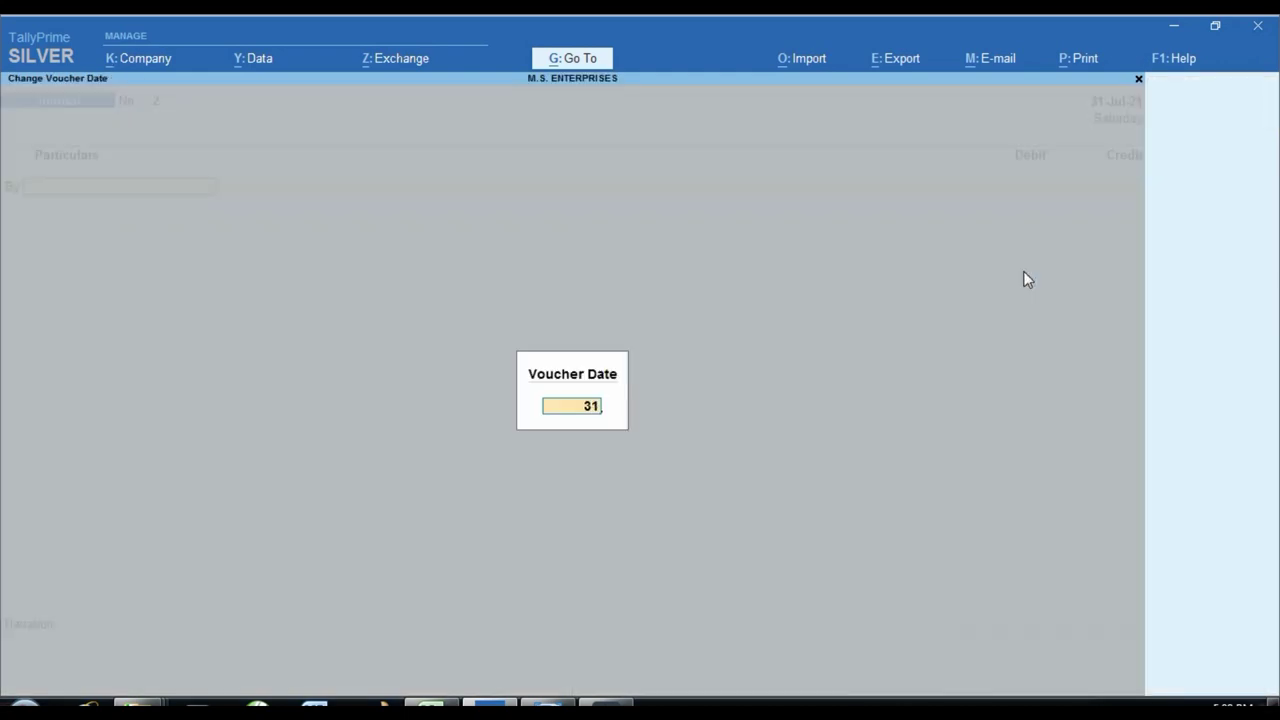
text(.8)
key(Return)
- Switch to the Excel worksheet and examine the Aug-21 CGST, SGST and IGST balances and the IGST set-off calculation
key(alt+Tab)
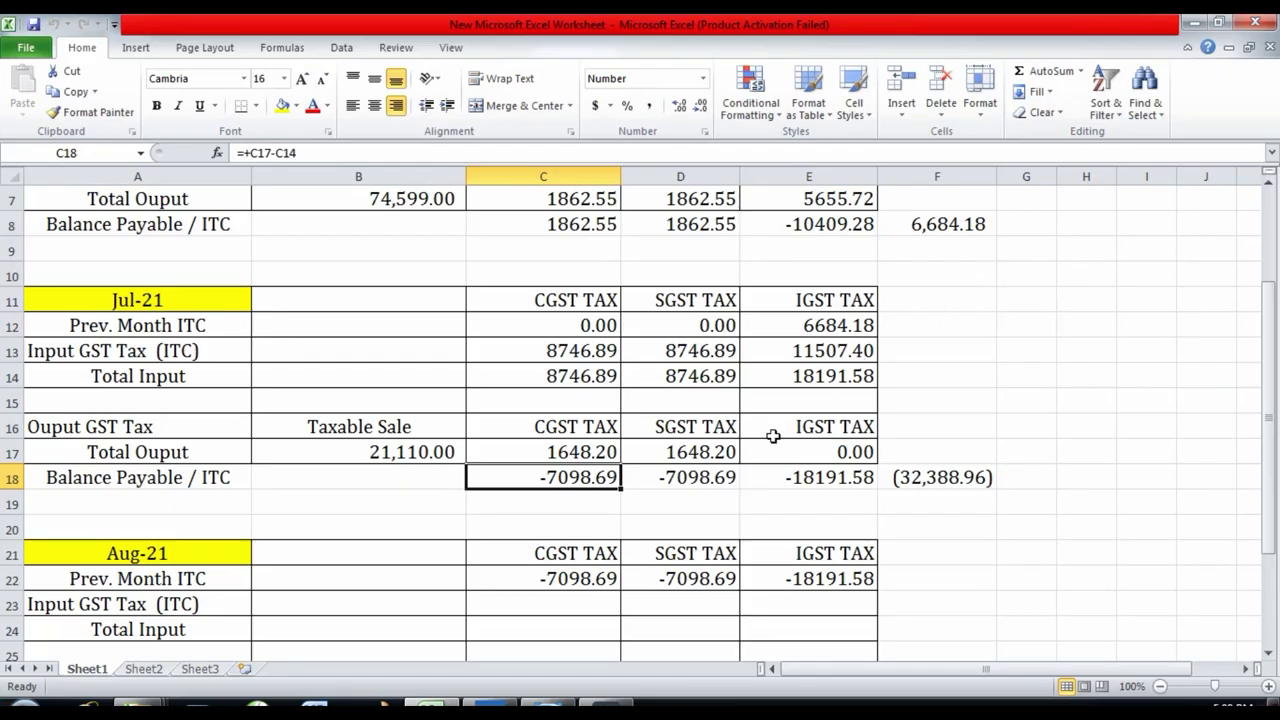
click(720, 517)
scroll(645, 530, down, 4)
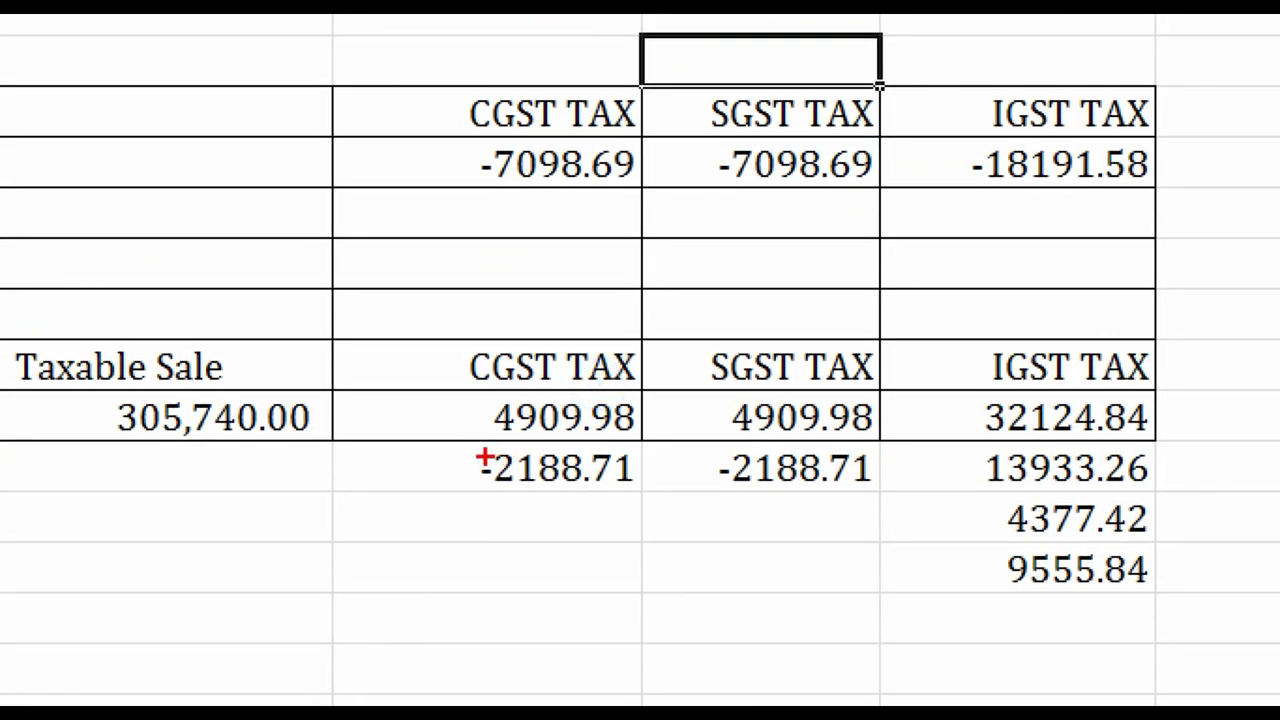
mouse_move(437, 437)
mouse_down()
mouse_move(792, 515)
mouse_move(912, 509)
mouse_up()
mouse_move(966, 441)
mouse_down()
mouse_move(1060, 490)
mouse_move(1170, 490)
mouse_up()
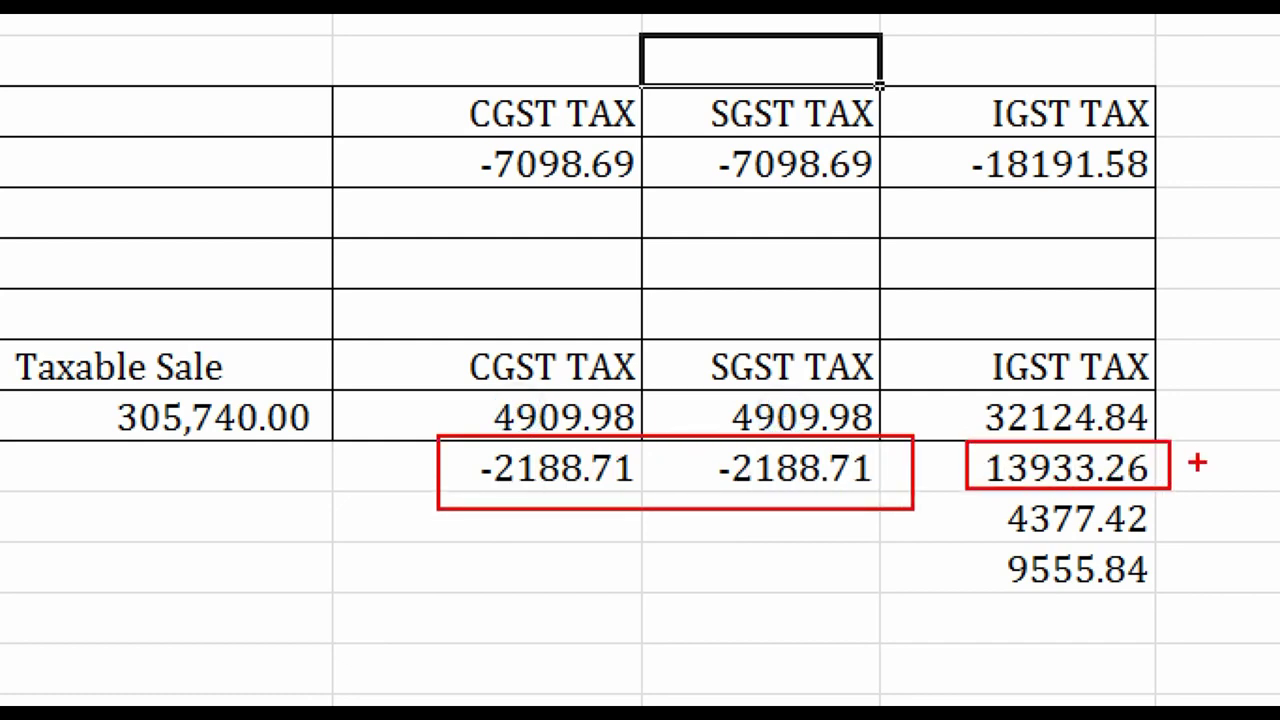
key(Escape)
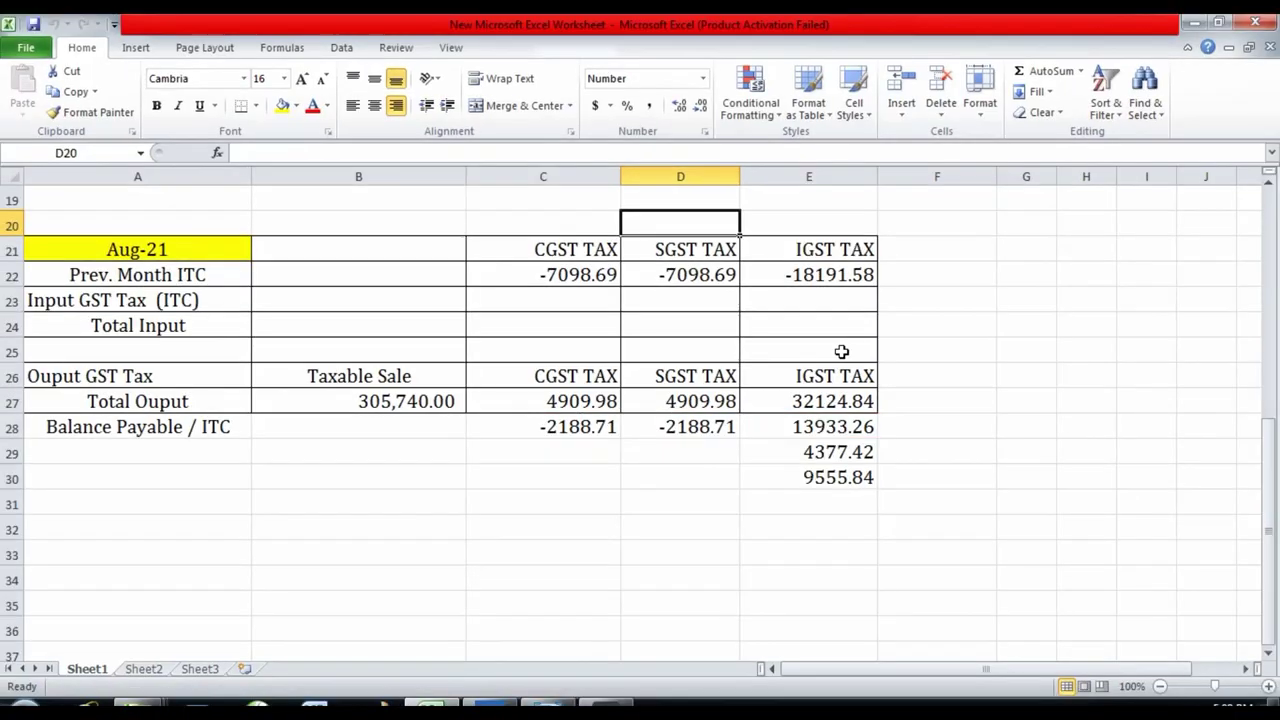
key(ctrl+1)
click(830, 302)
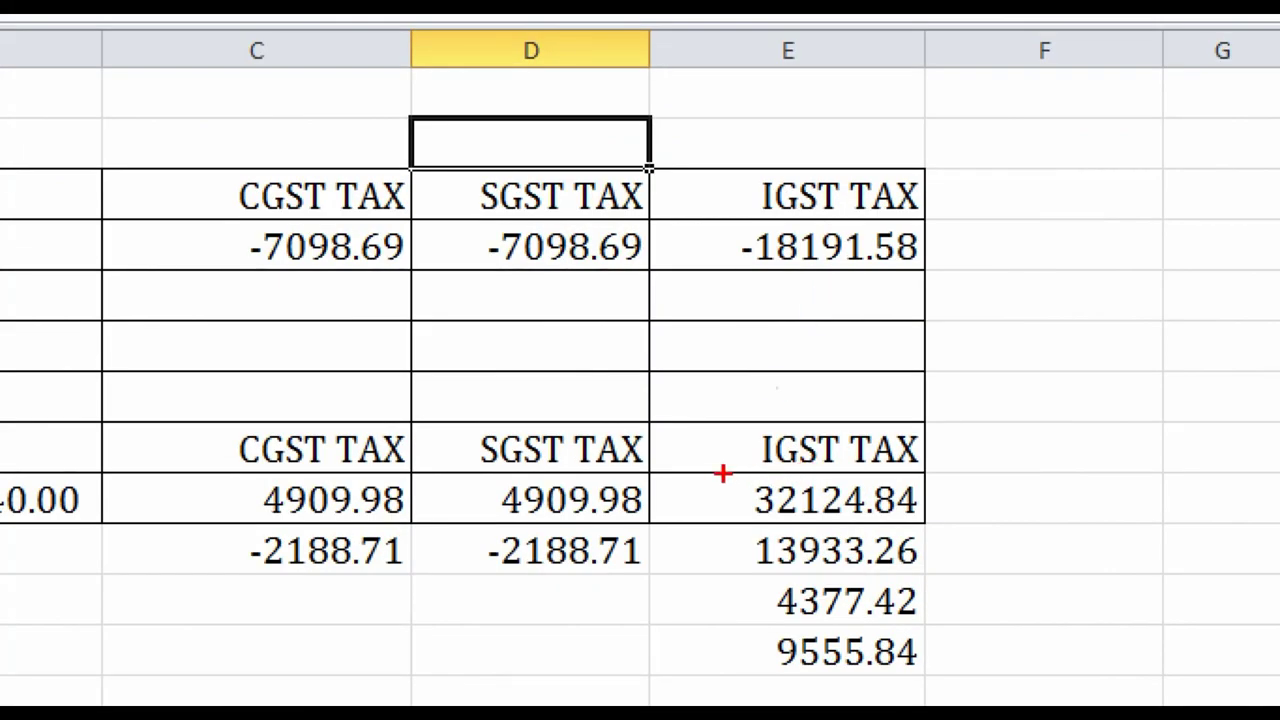
mouse_move(723, 473)
mouse_down()
mouse_move(846, 523)
mouse_move(928, 530)
mouse_move(925, 514)
mouse_up()
mouse_move(691, 210)
mouse_down()
mouse_move(792, 260)
mouse_move(946, 280)
mouse_up()
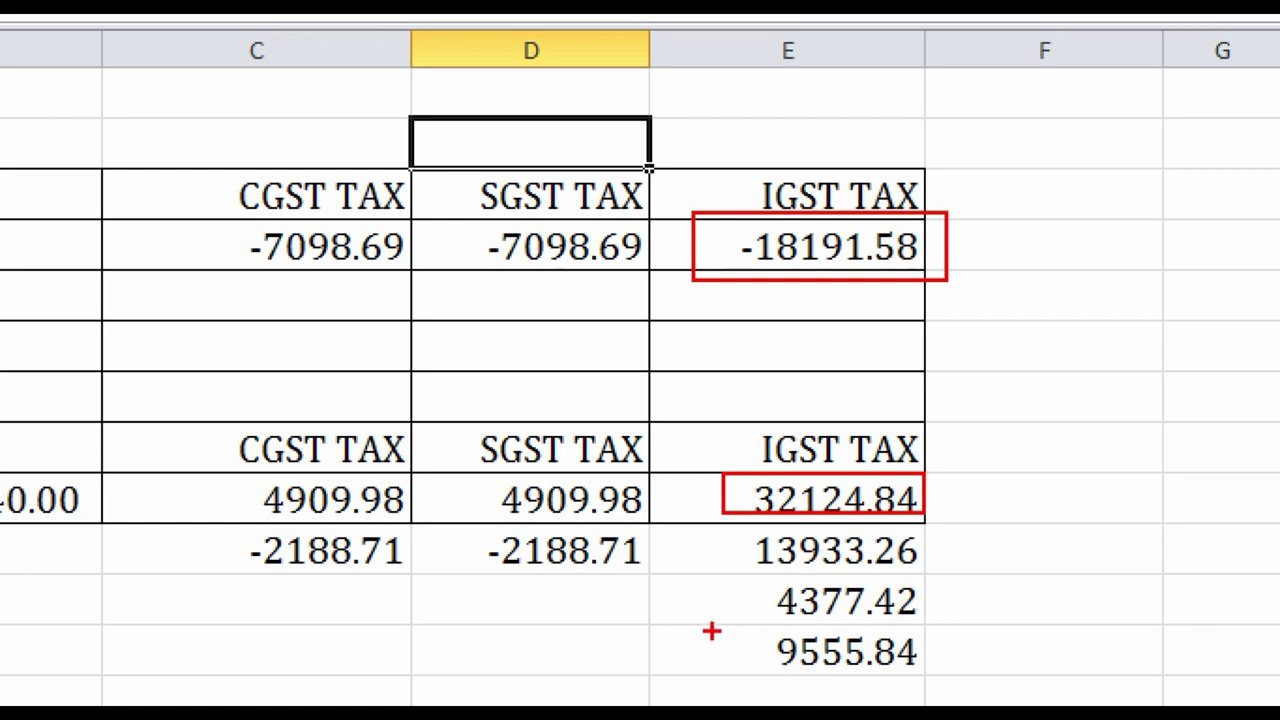
mouse_move(711, 625)
mouse_down()
mouse_move(822, 663)
mouse_move(823, 677)
mouse_move(943, 682)
mouse_up()
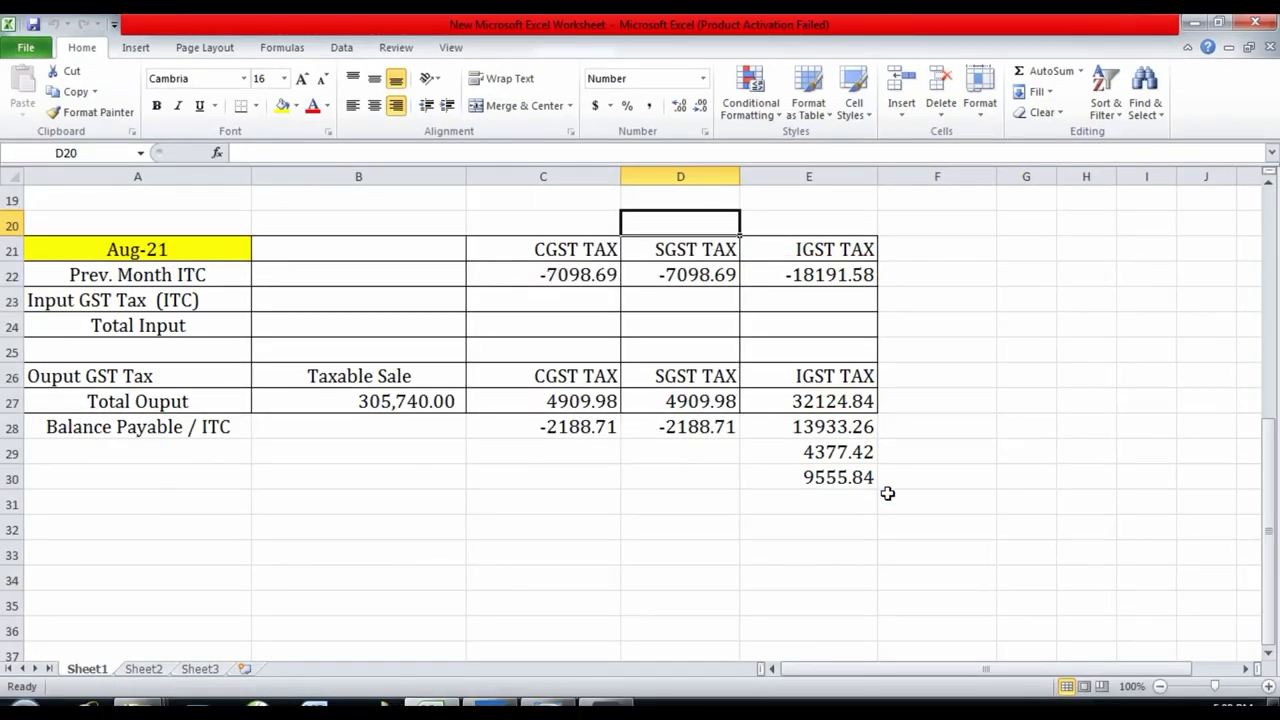
- Switch to the TallyPrime journal voucher and debit IGST TAX with 4377.42, taking the amount from E29 of the Excel worksheet
click(510, 702)
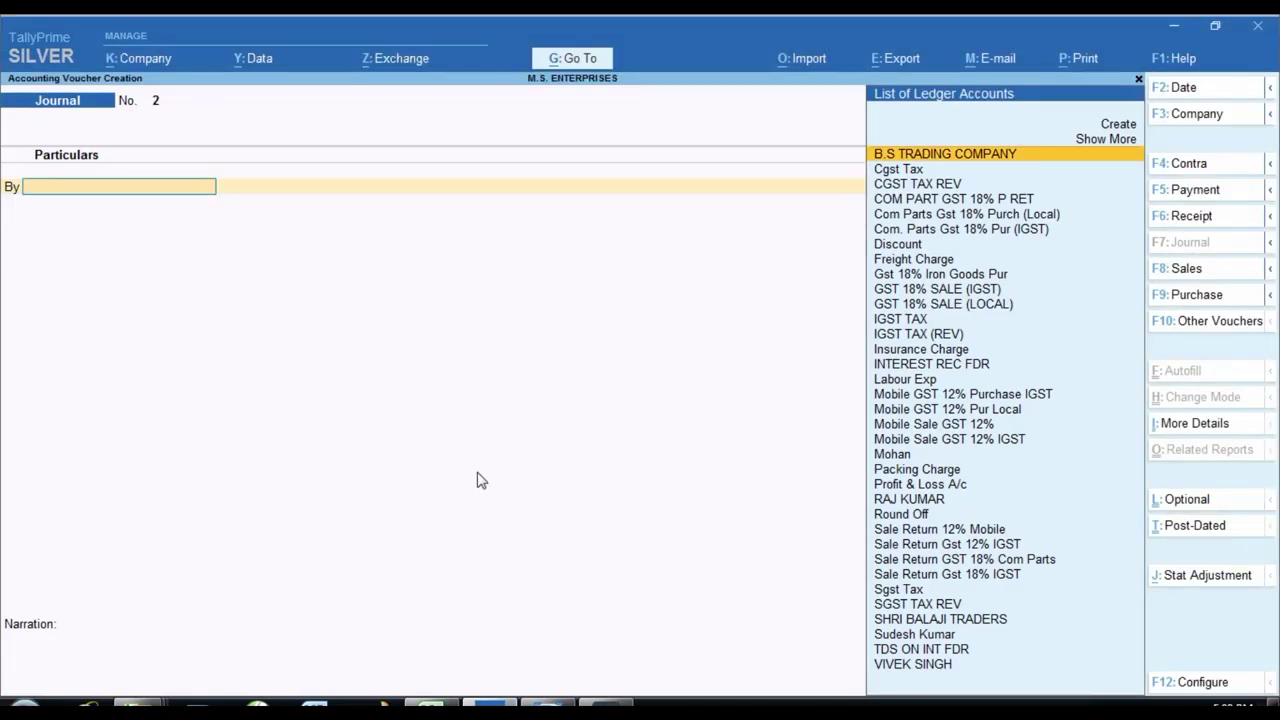
text(IG)
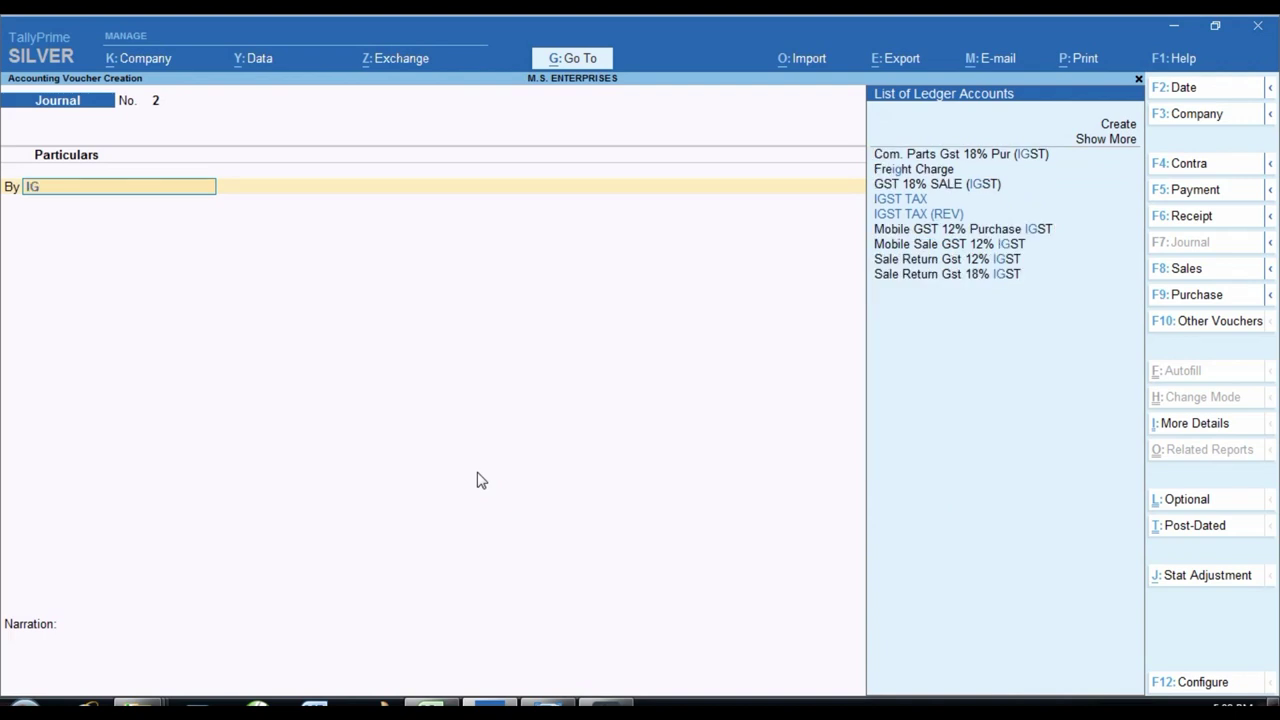
key(Return)
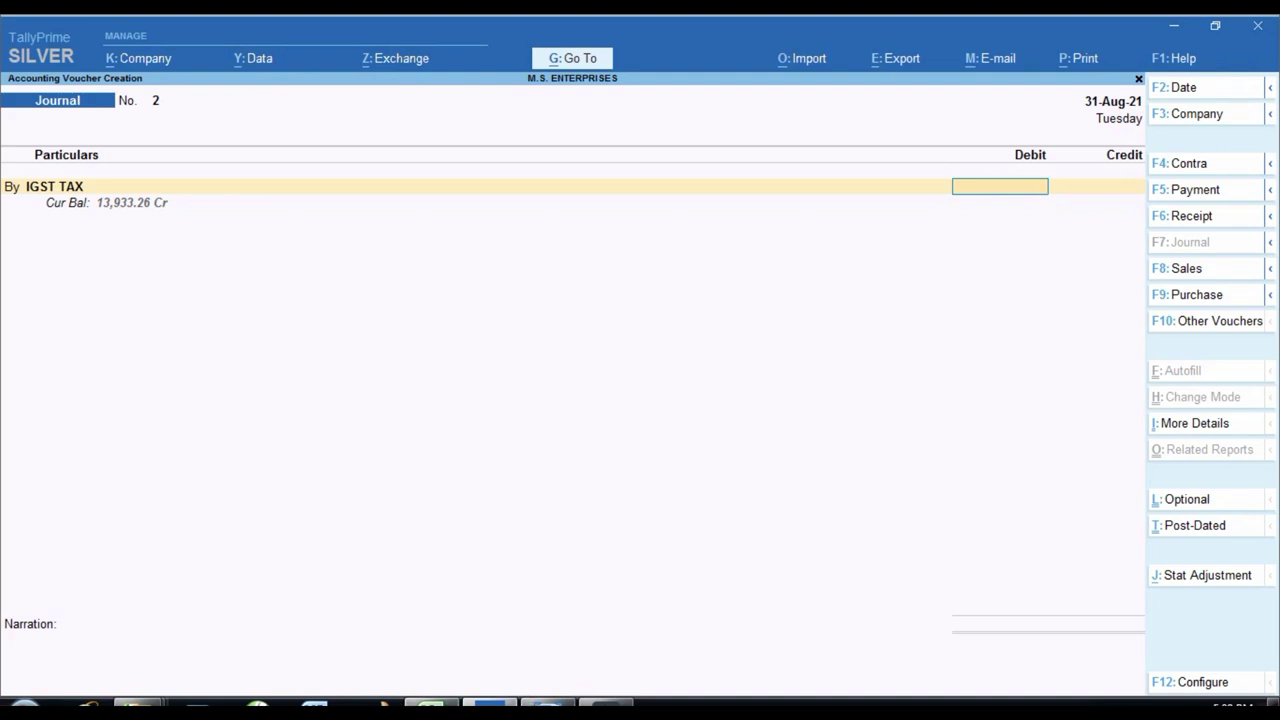
key(alt+Tab)
click(666, 530)
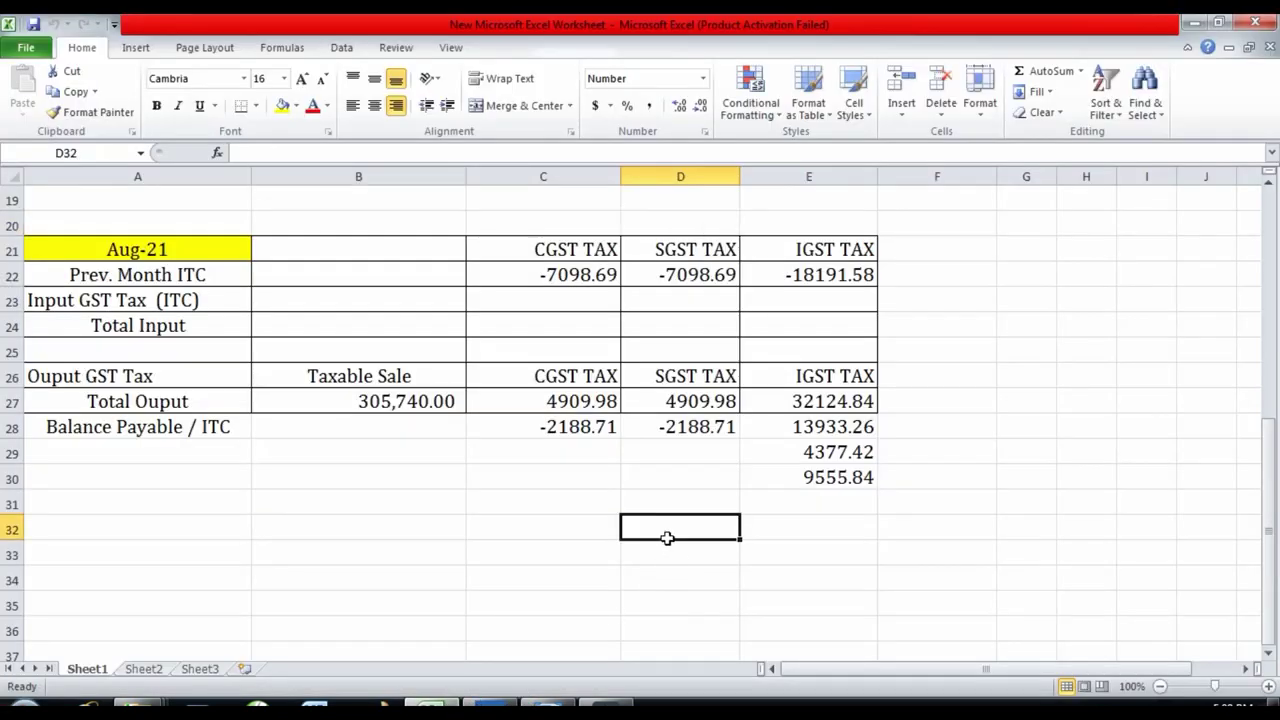
click(806, 454)
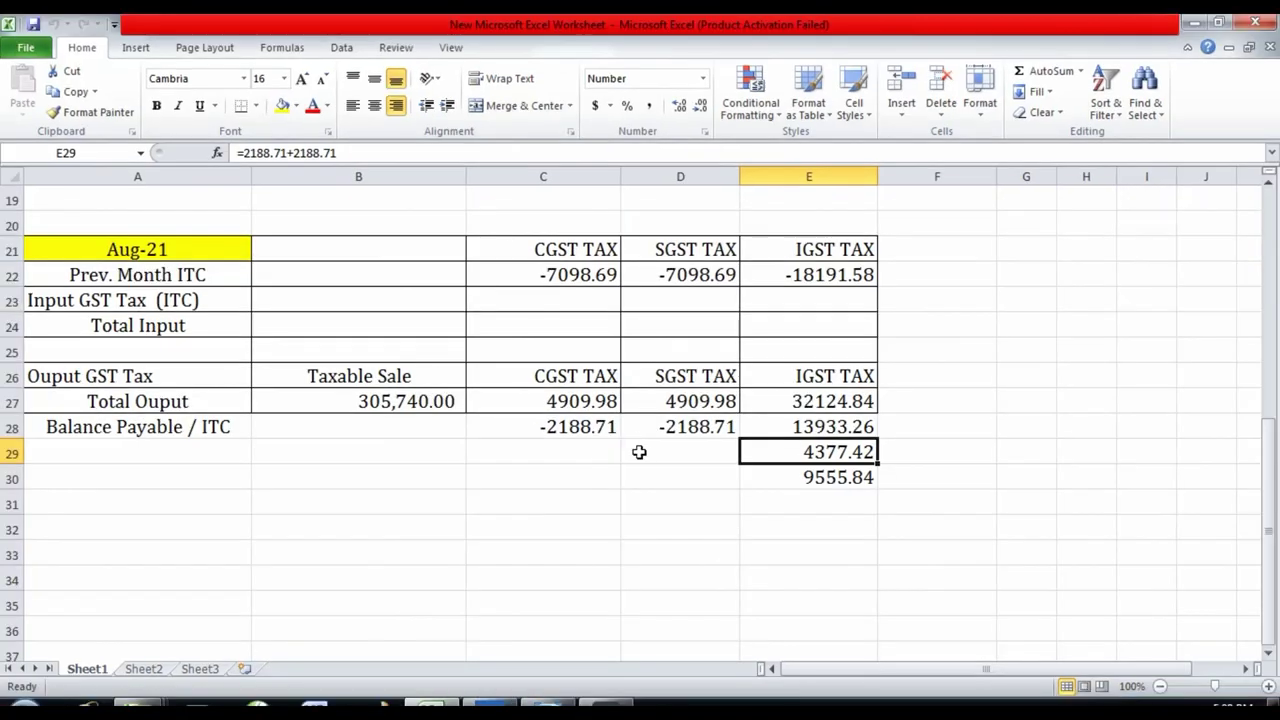
key(alt+Tab)
text(437)
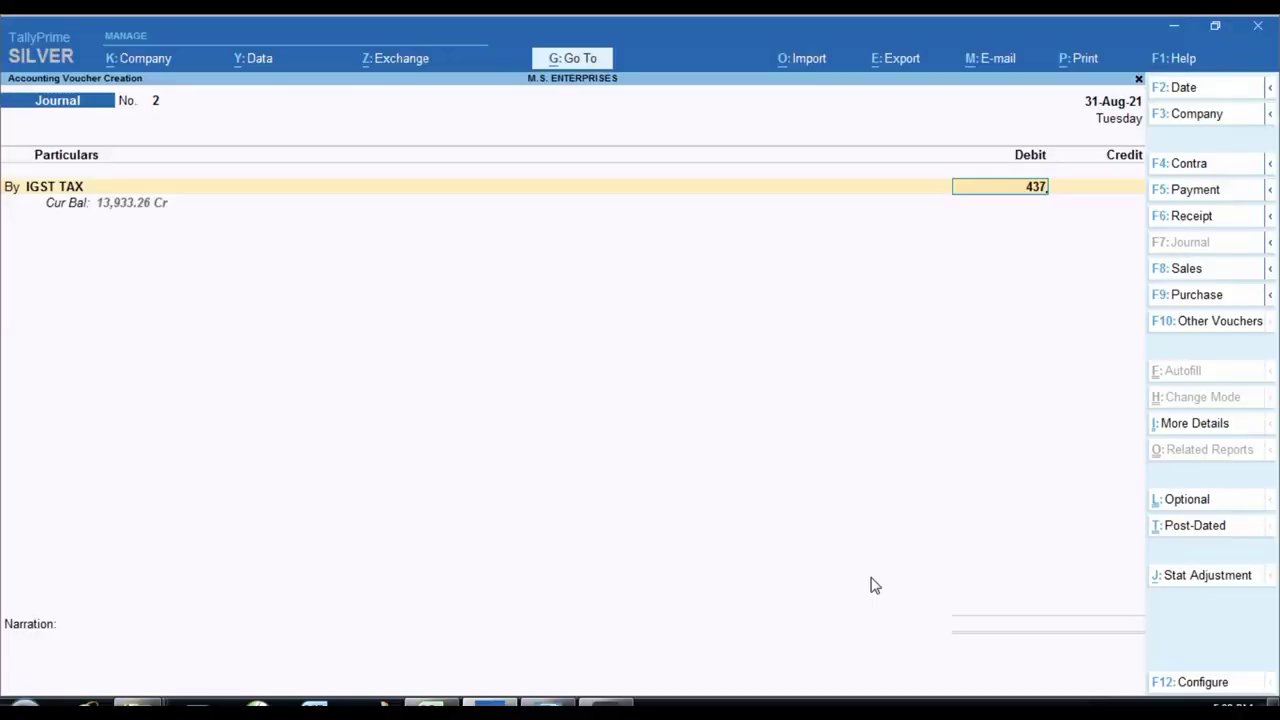
key(alt+Tab)
key(alt+Tab)
text(7.42)
key(Return)
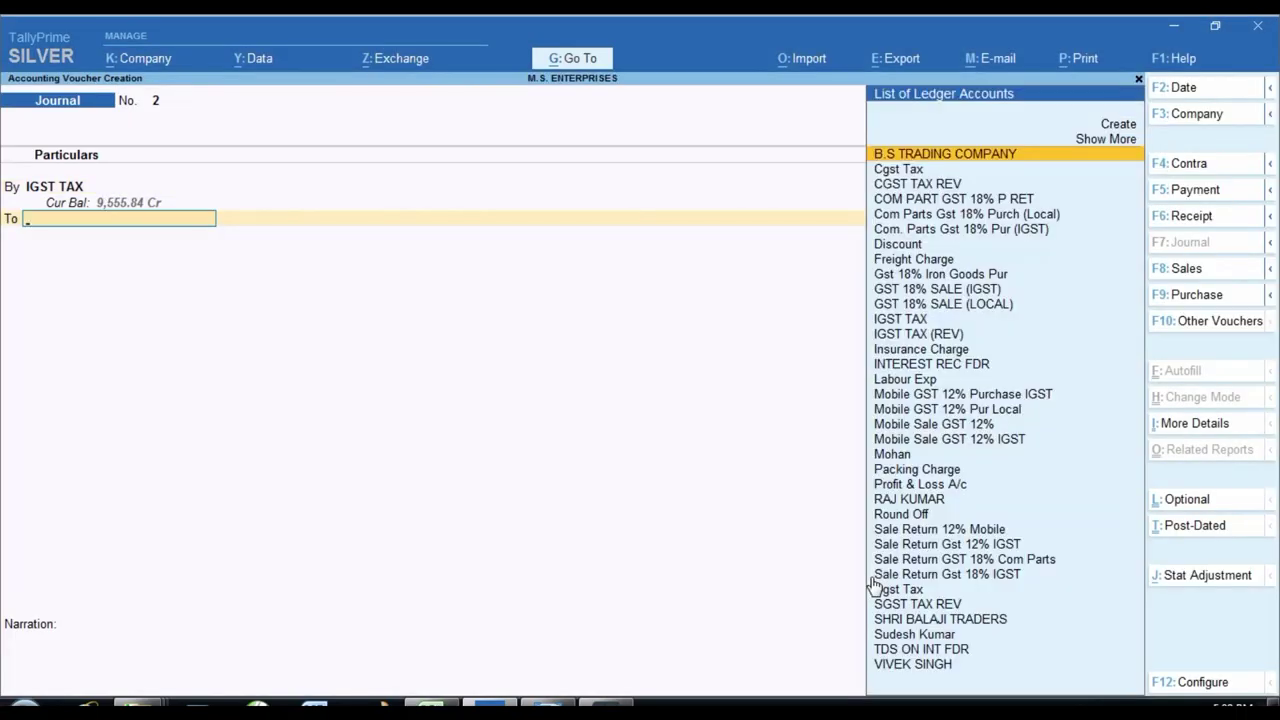
- Credit Cgst Tax with 2188.71 in the journal voucher, checking the amount against the Excel worksheet
text(CG)
key(Return)
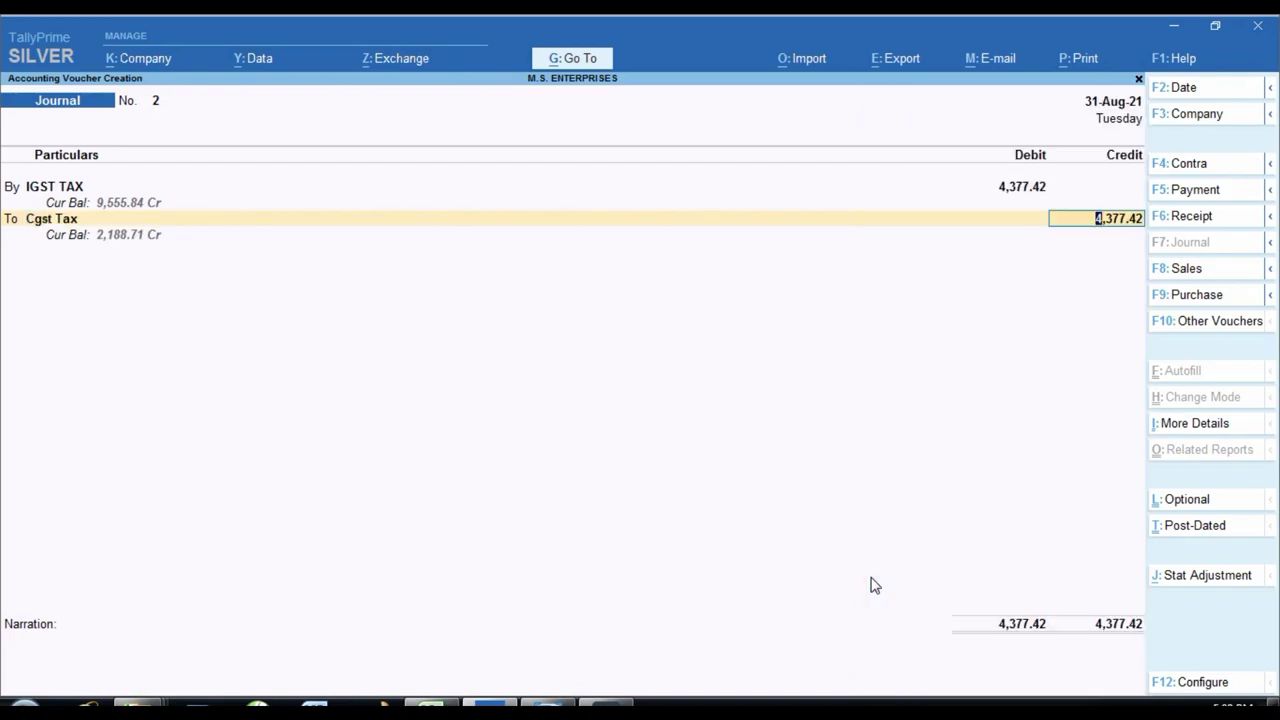
key(alt+Tab)
key(alt+Tab)
text(2188)
key(alt+Tab)
key(alt+Tab)
text(.71)
key(Return)
- Credit Sgst Tax with the remaining 2,188.71 and save the August journal voucher with an empty narration
text(SG)
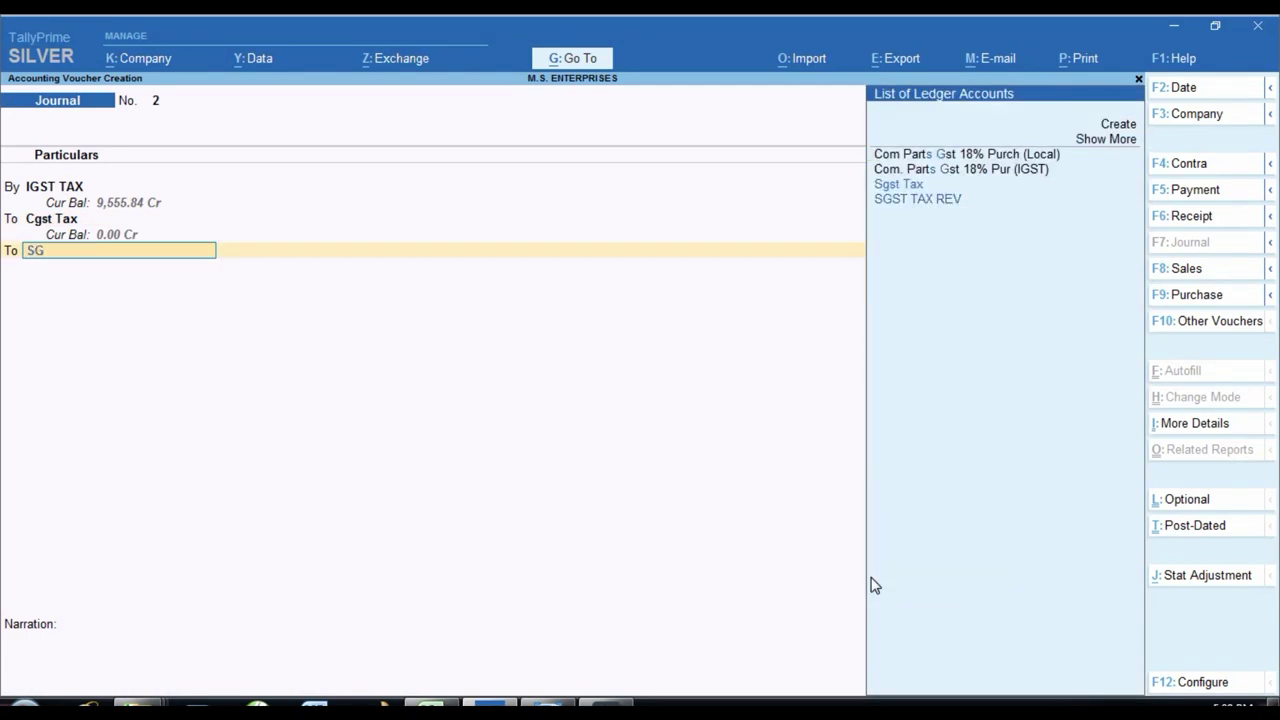
key(Return)
key(Return)
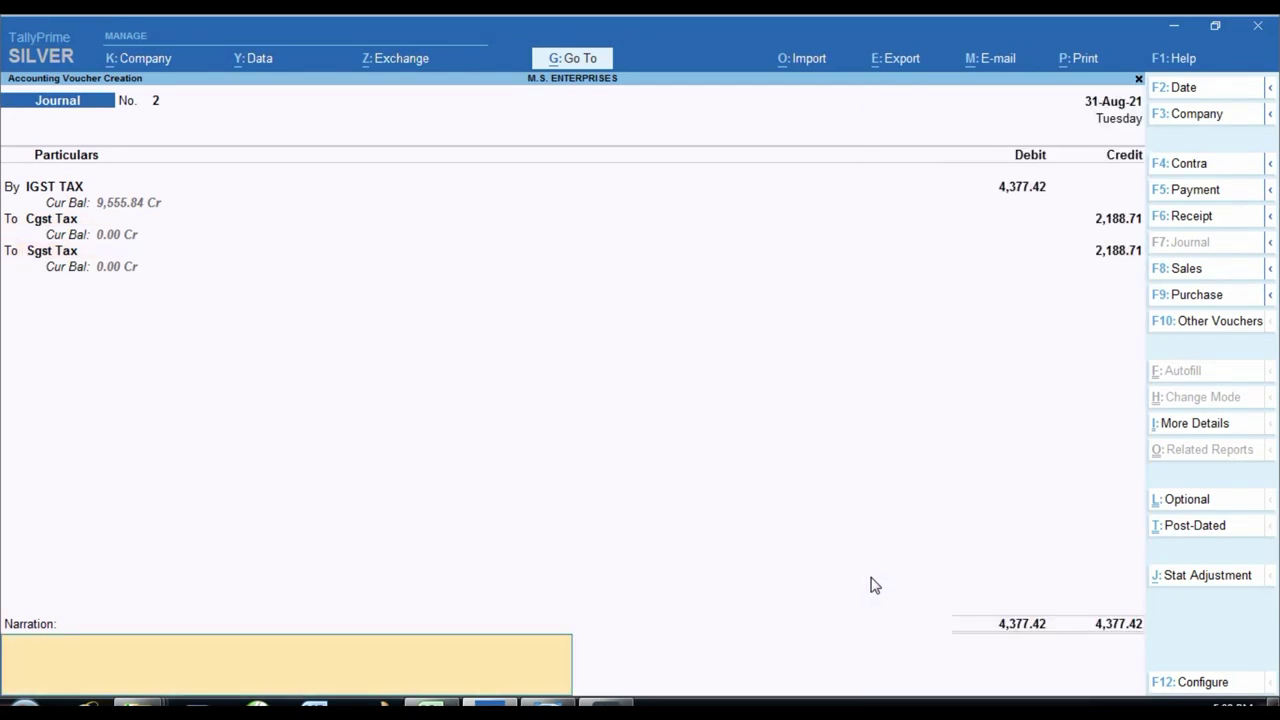
key(ctrl)
key(Return)
key(Return)
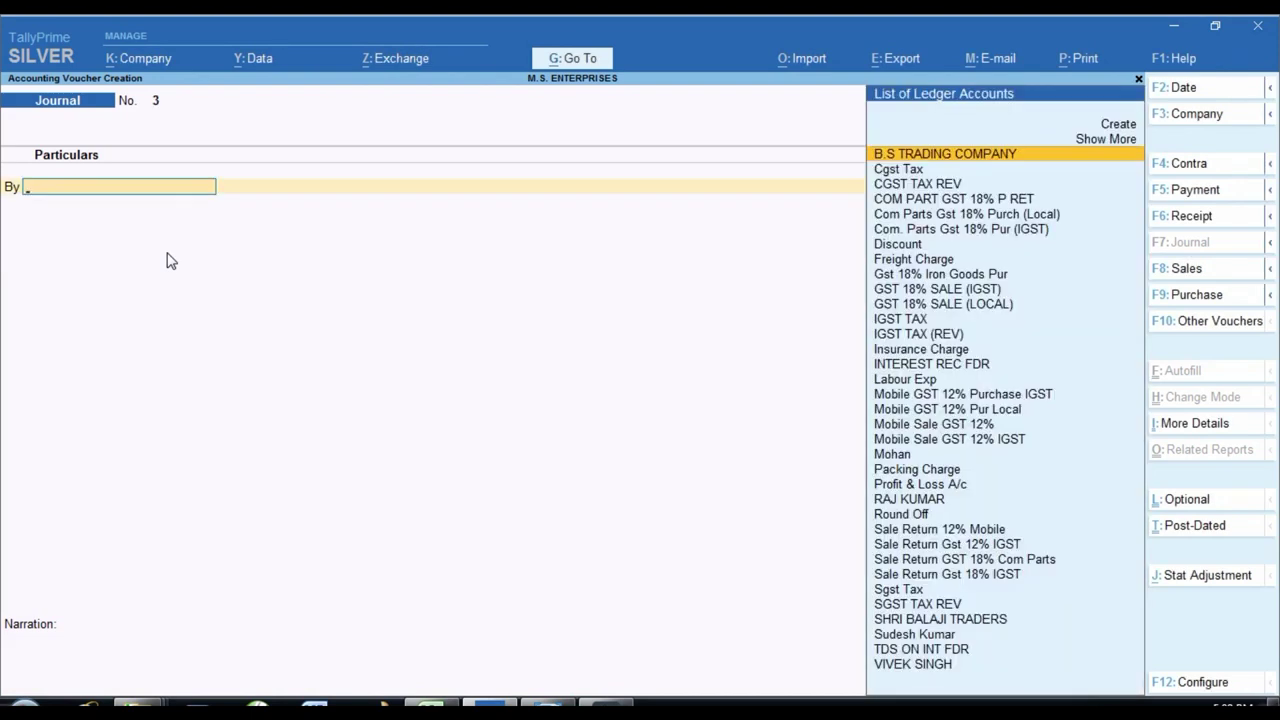
- Open the detailed Balance Sheet as at 31-Aug-21 and drill down into Duties & Taxes to check the remaining balance
key(Escape)
key(b)
key(alt+F5)
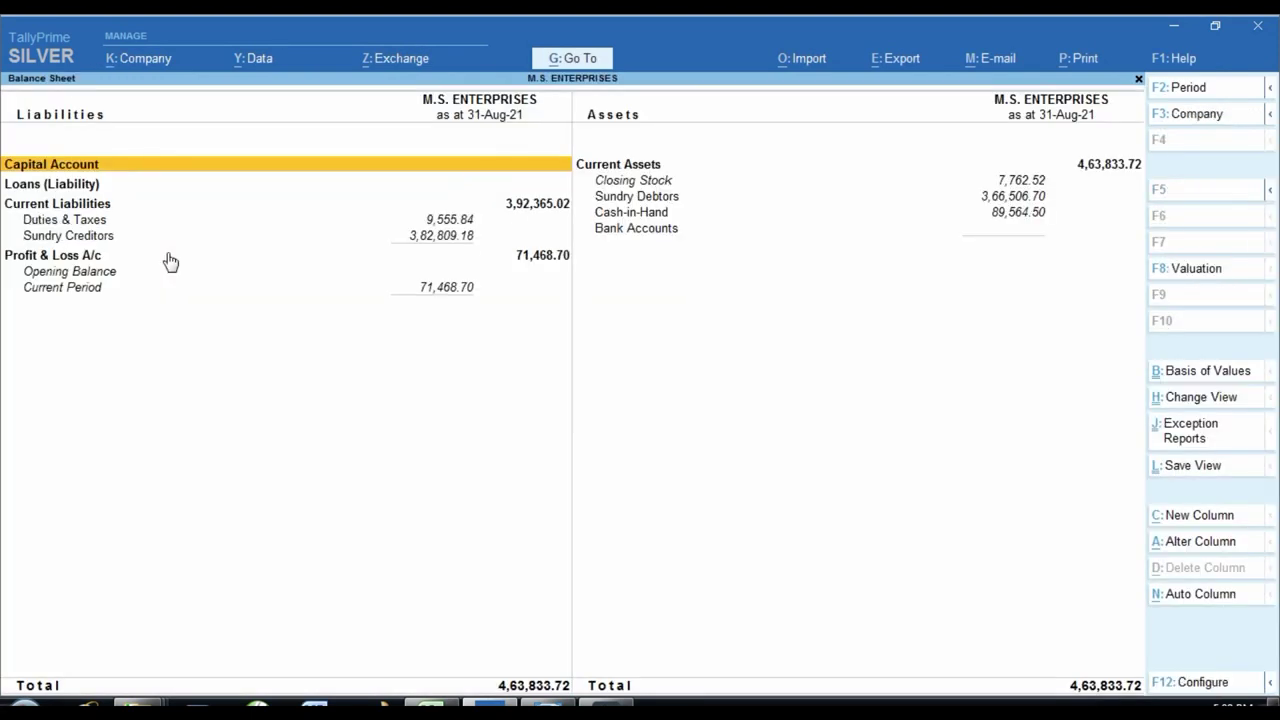
key(Down)
key(Down)
key(Down)
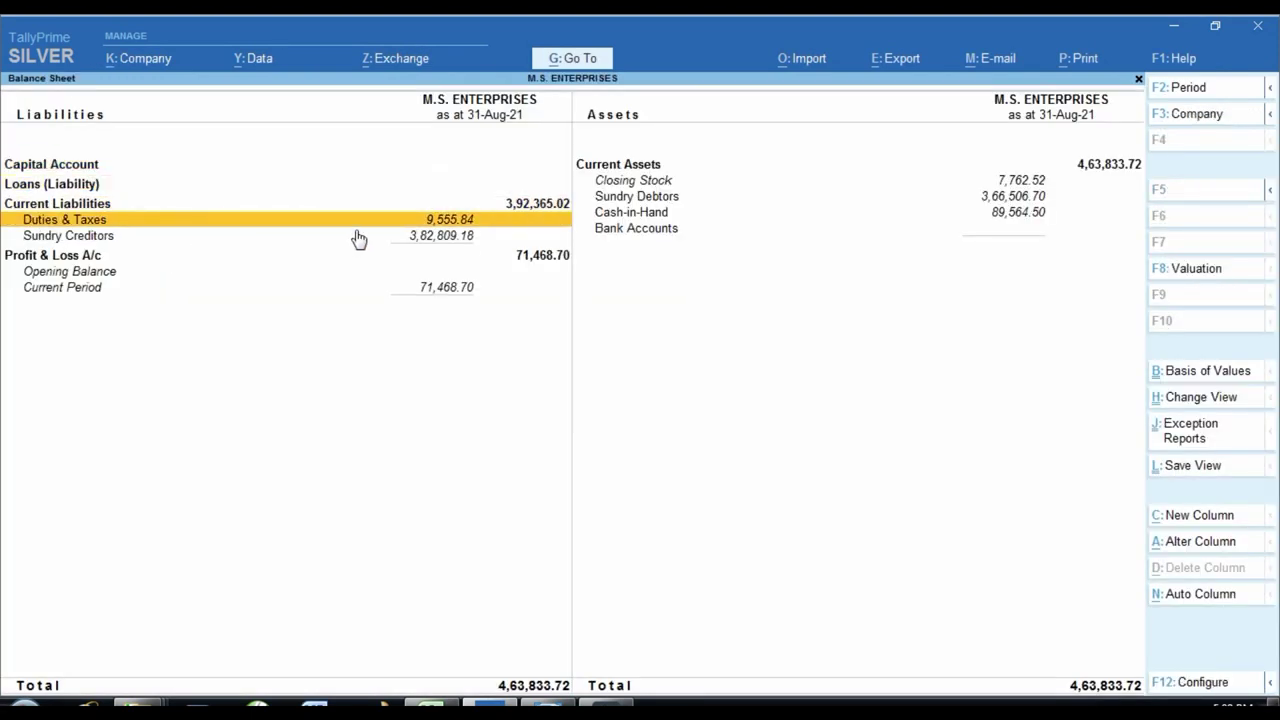
key(Return)
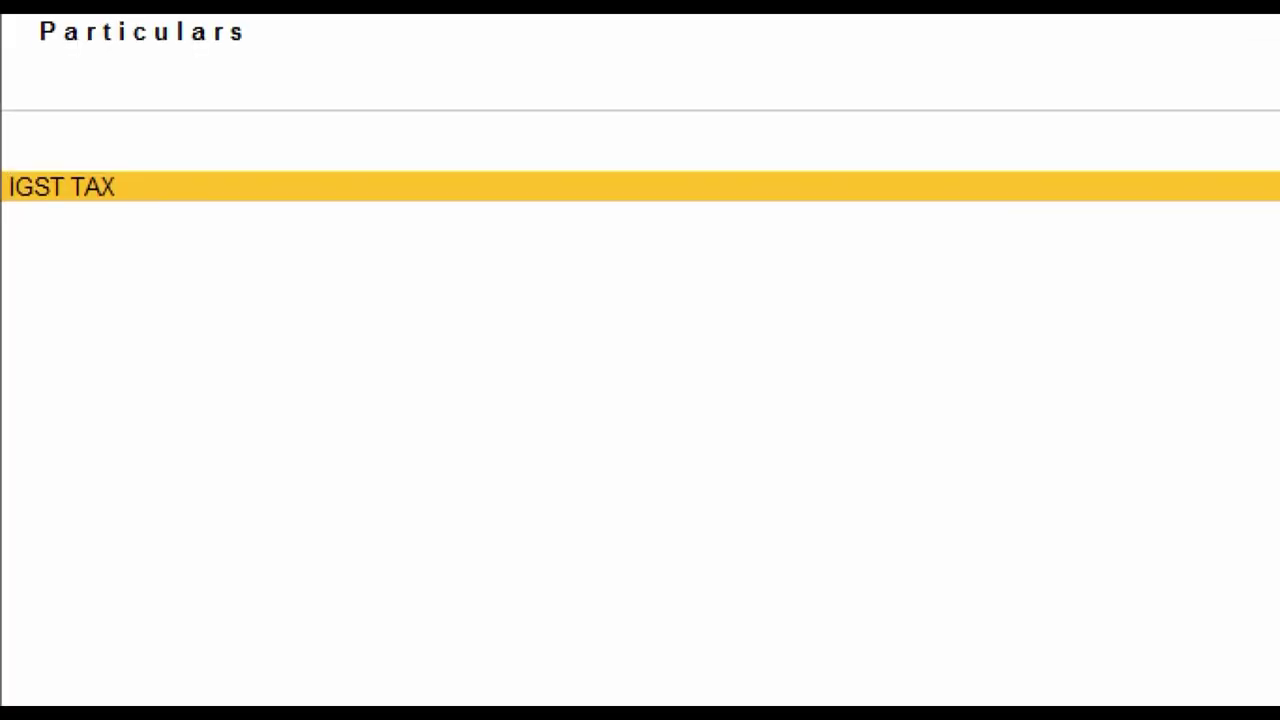
click(1257, 262)
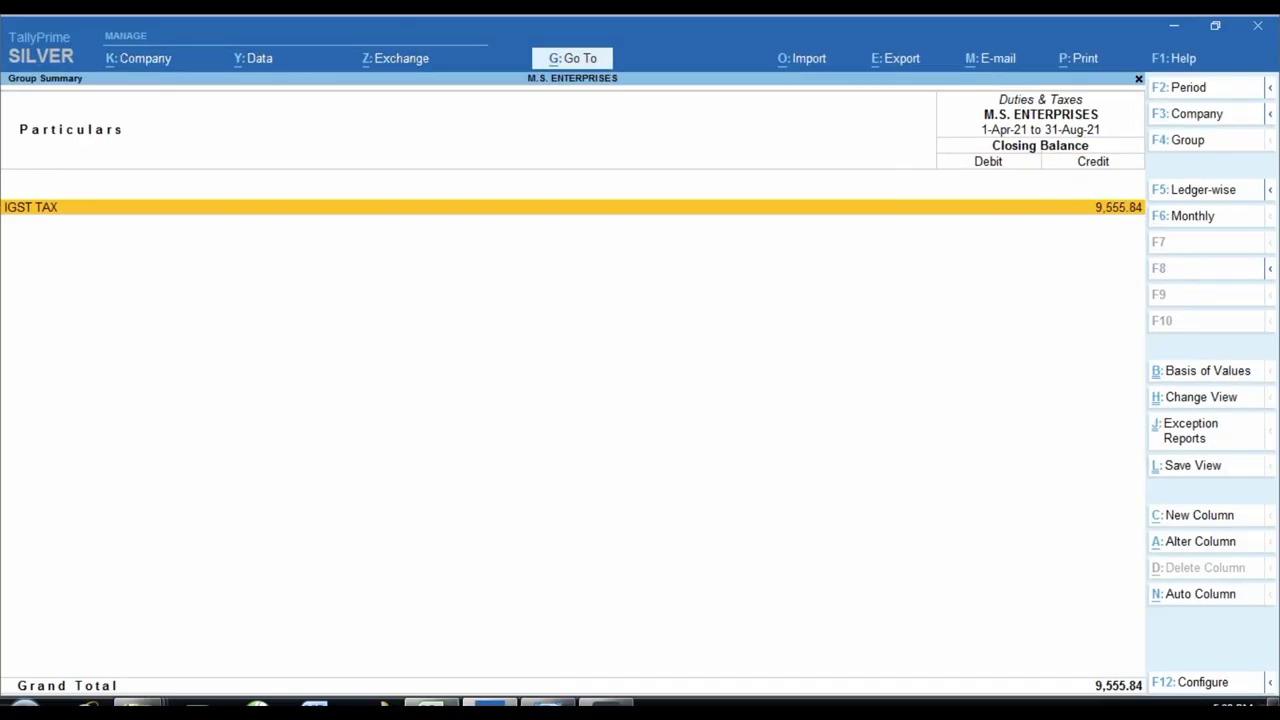
- Switch to the Excel worksheet and check the final Aug-21 IGST payable in E30
click(430, 712)
click(589, 551)
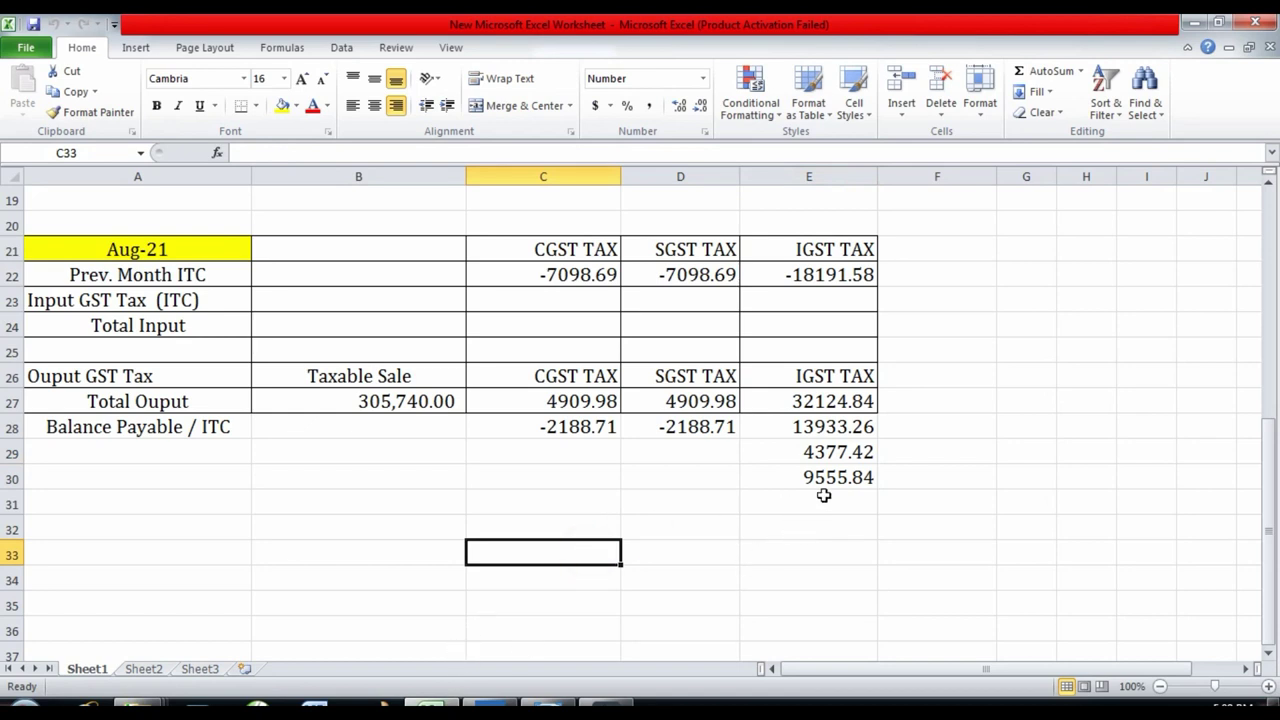
click(820, 476)
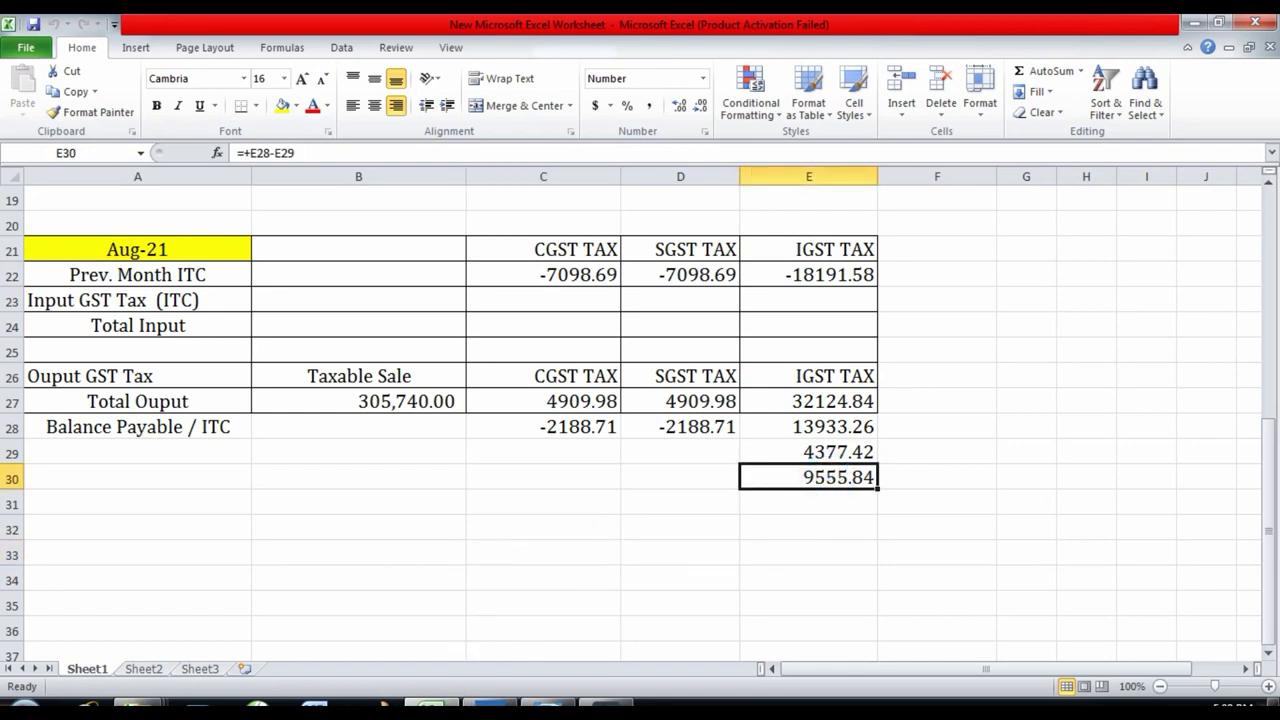
- Switch to TallyPrime, leave the Duties & Taxes report and start a new payment voucher
click(500, 711)
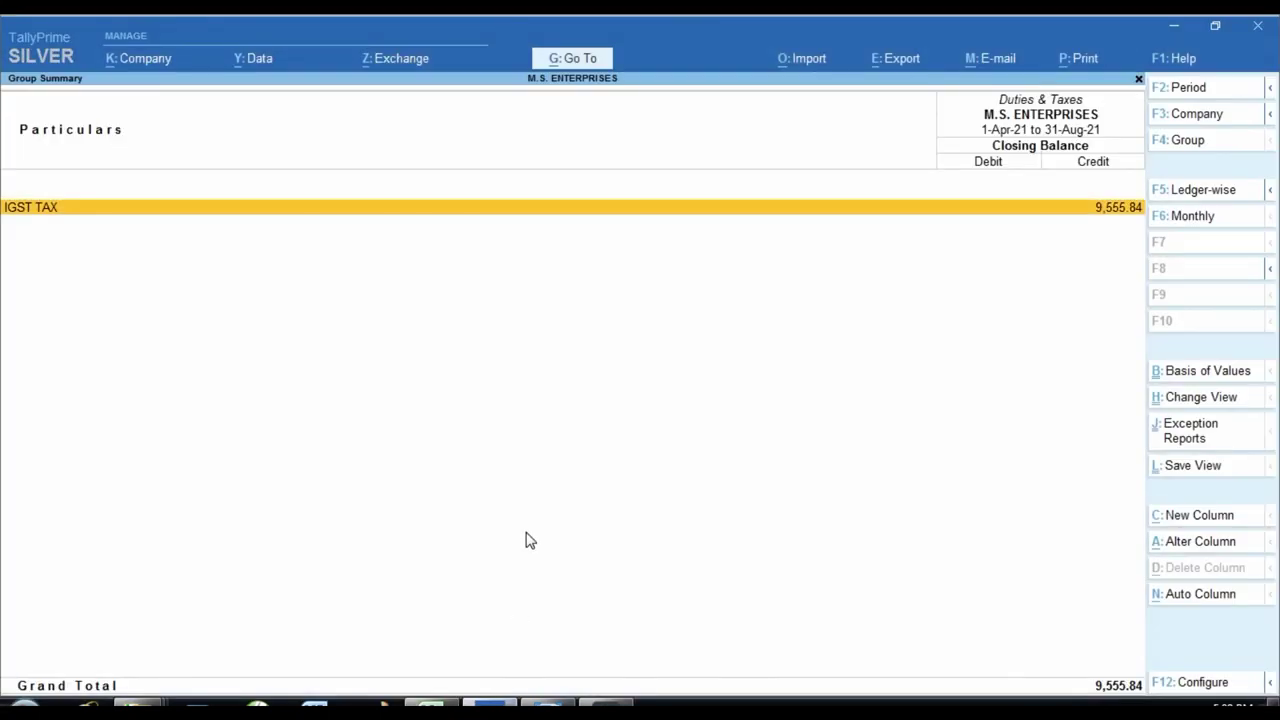
key(Escape)
key(Escape)
key(Escape)
key(Escape)
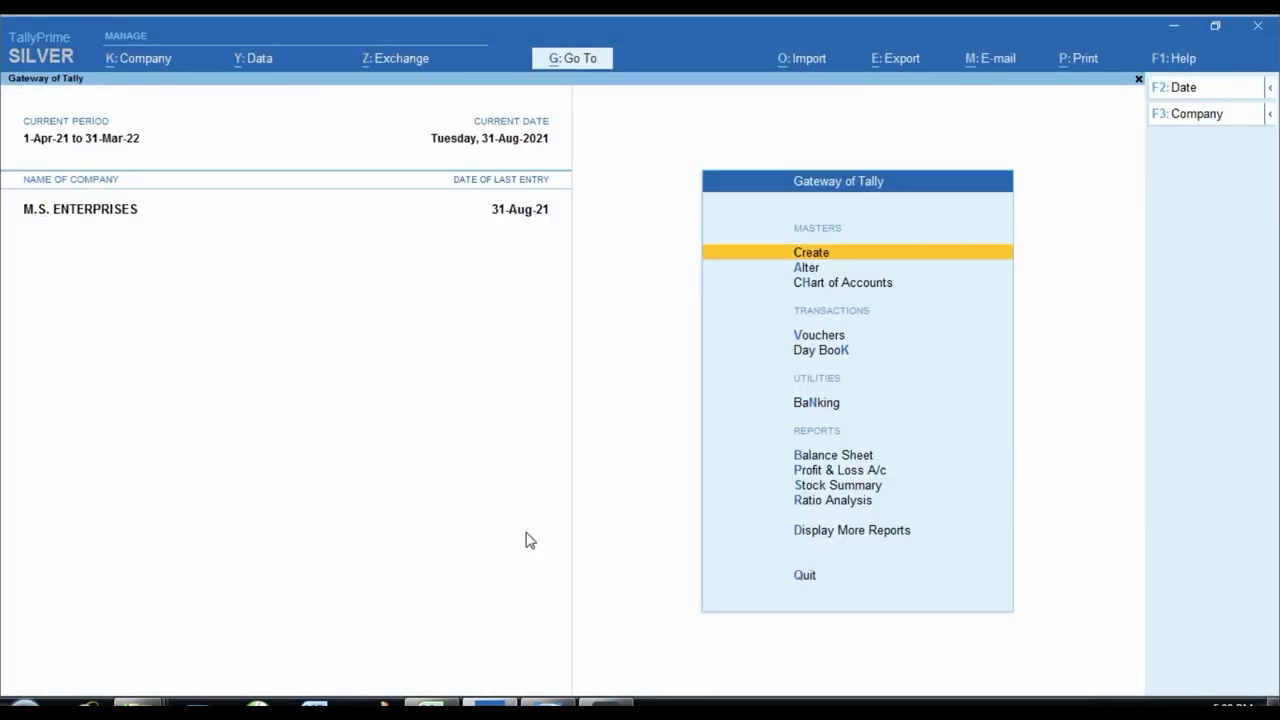
key(Down)
key(Down)
key(Down)
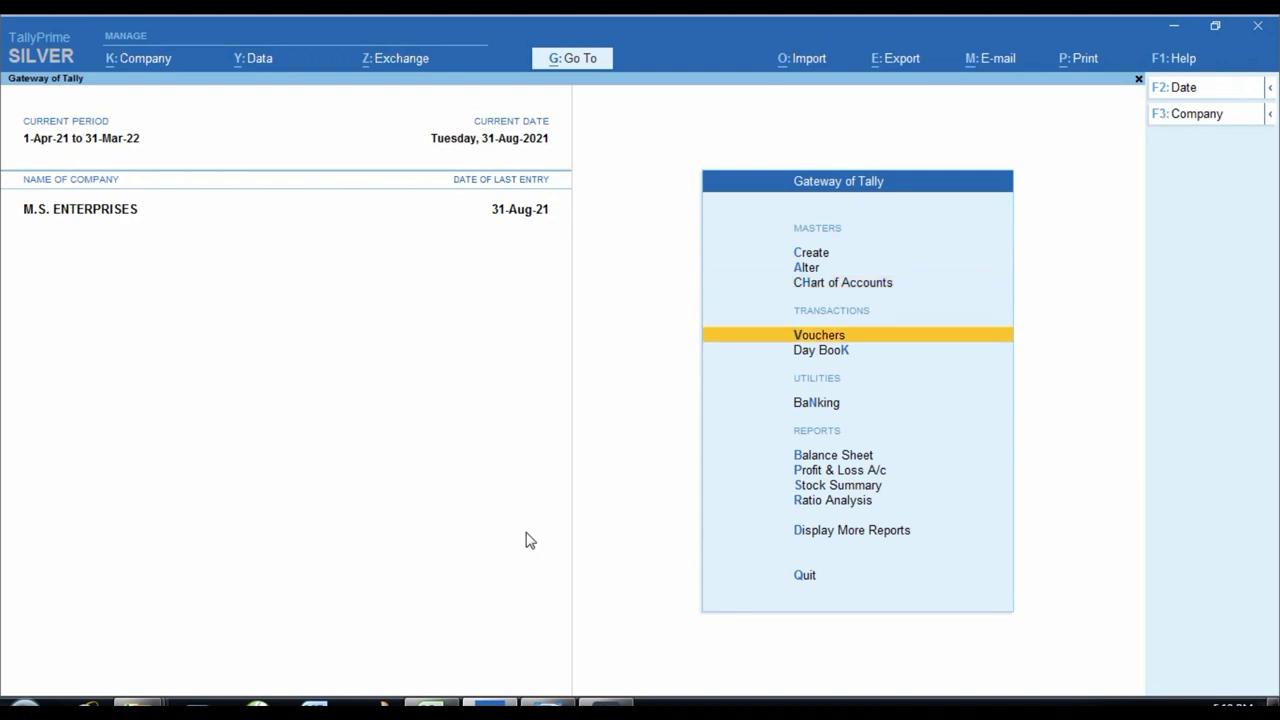
key(Return)
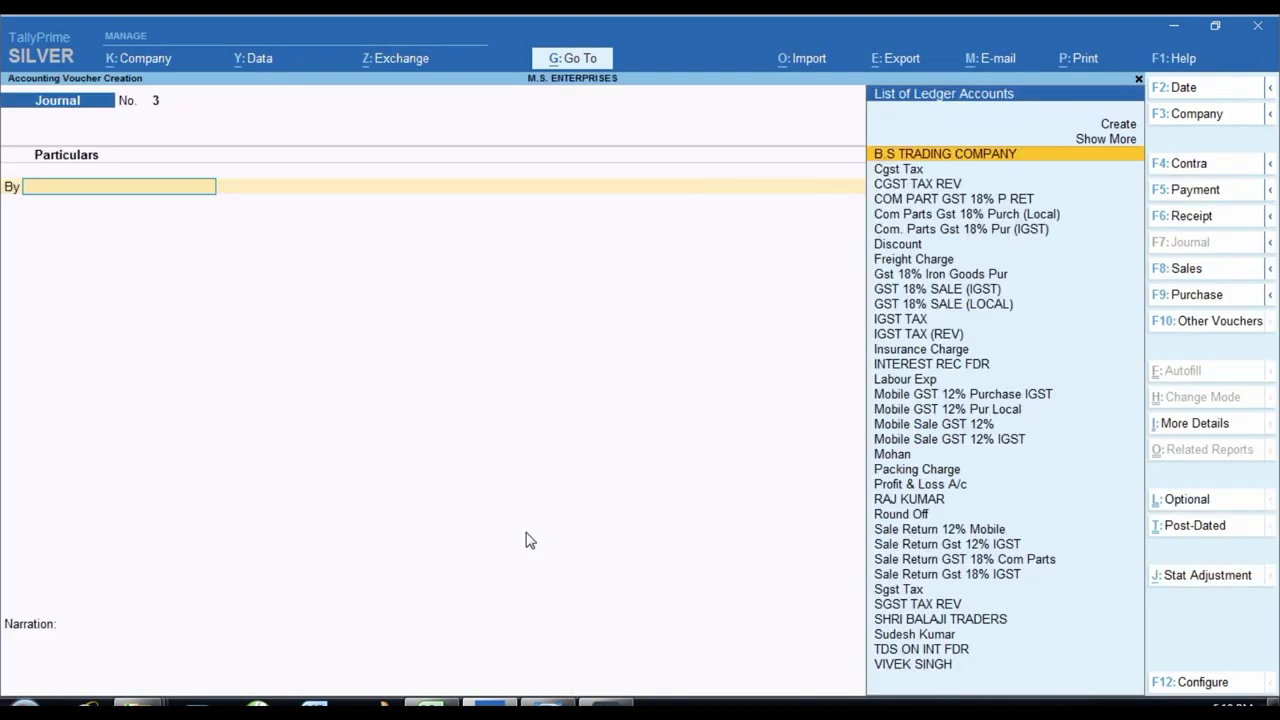
key(F5)
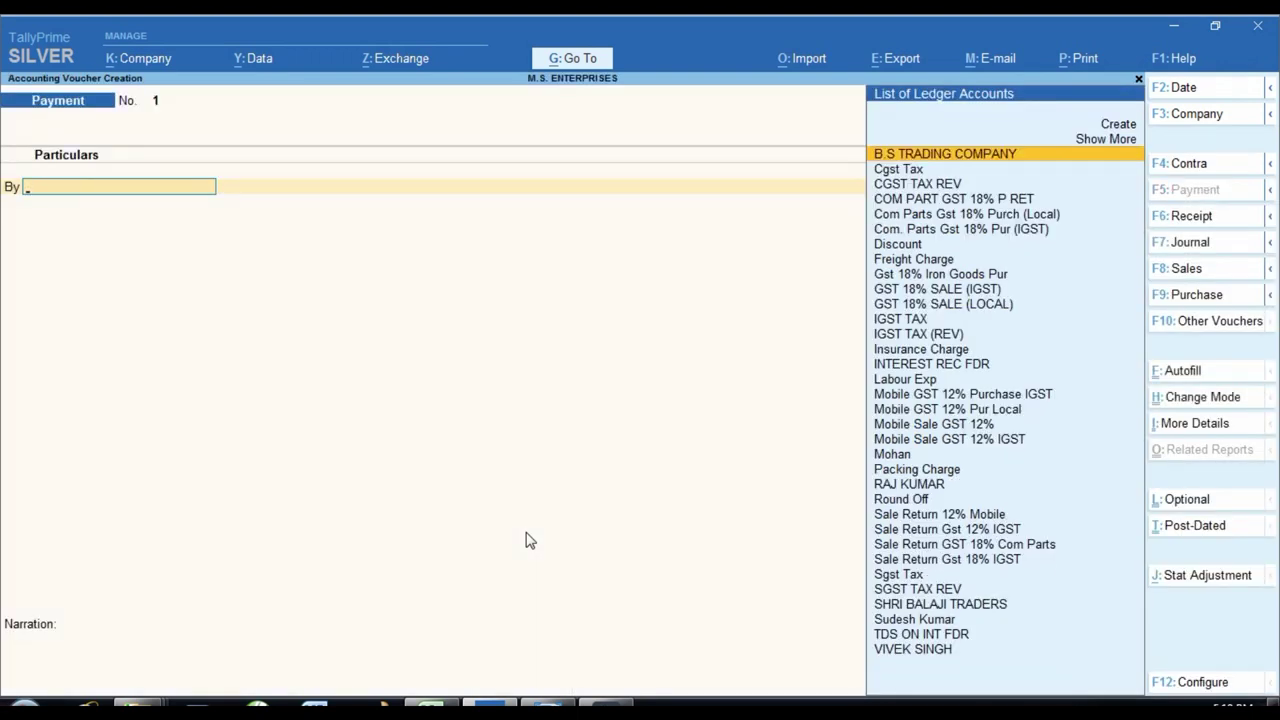
- Debit the IGST TAX ledger with 9555.84 in the payment voucher
text(IG)
key(Down)
key(Return)
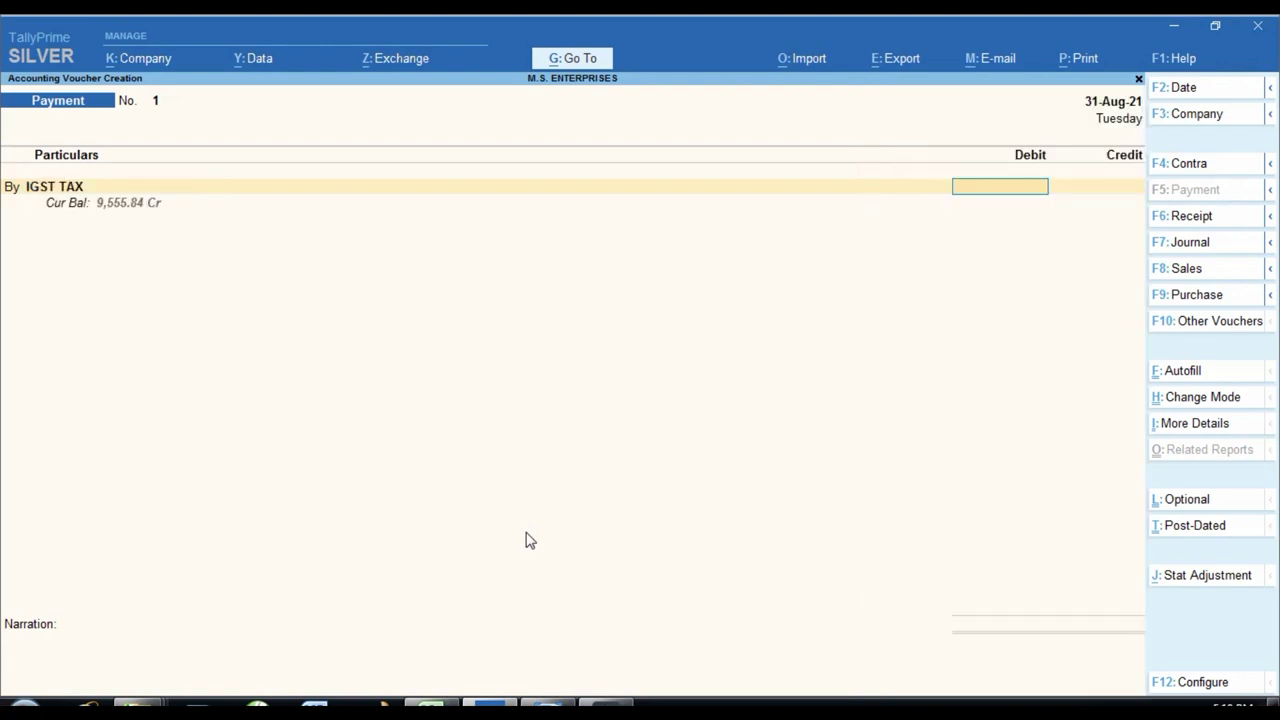
text(9555.84)
key(Return)
key(Return)
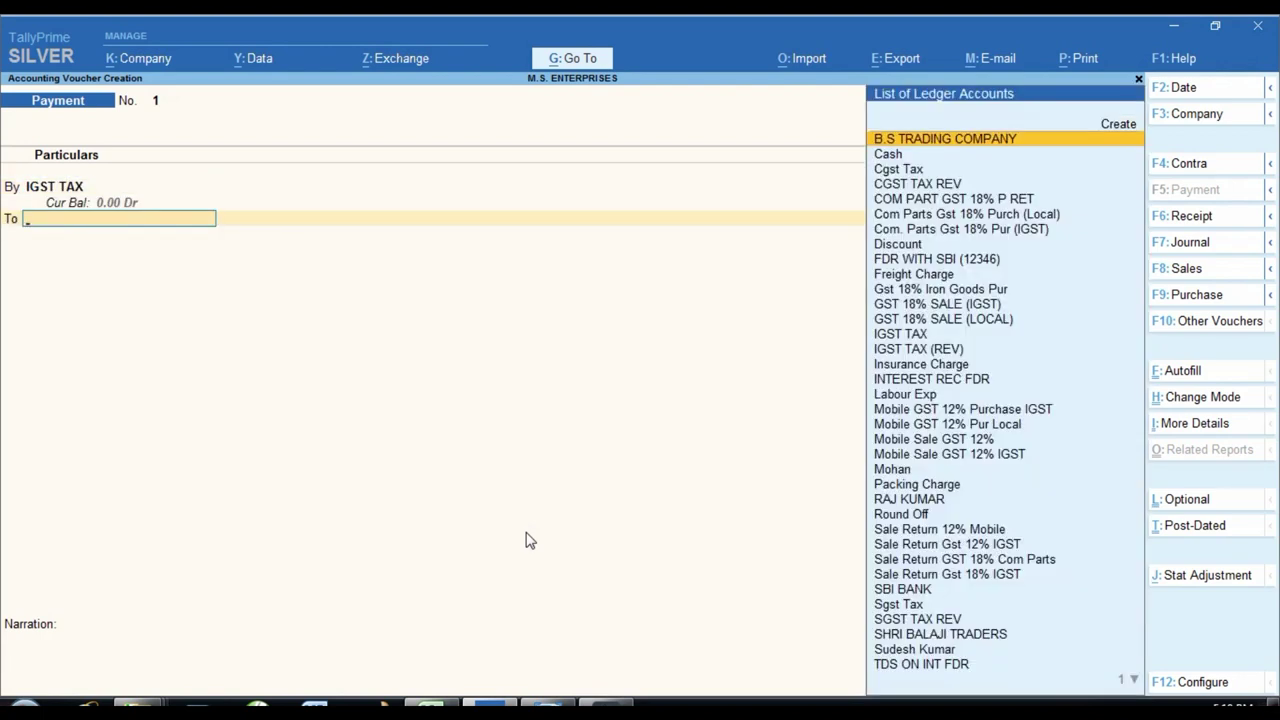
- Credit SBI BANK with 9,555.84, accept the default cheque allocation and save the payment voucher with an empty narration
text(SBI)
key(Return)
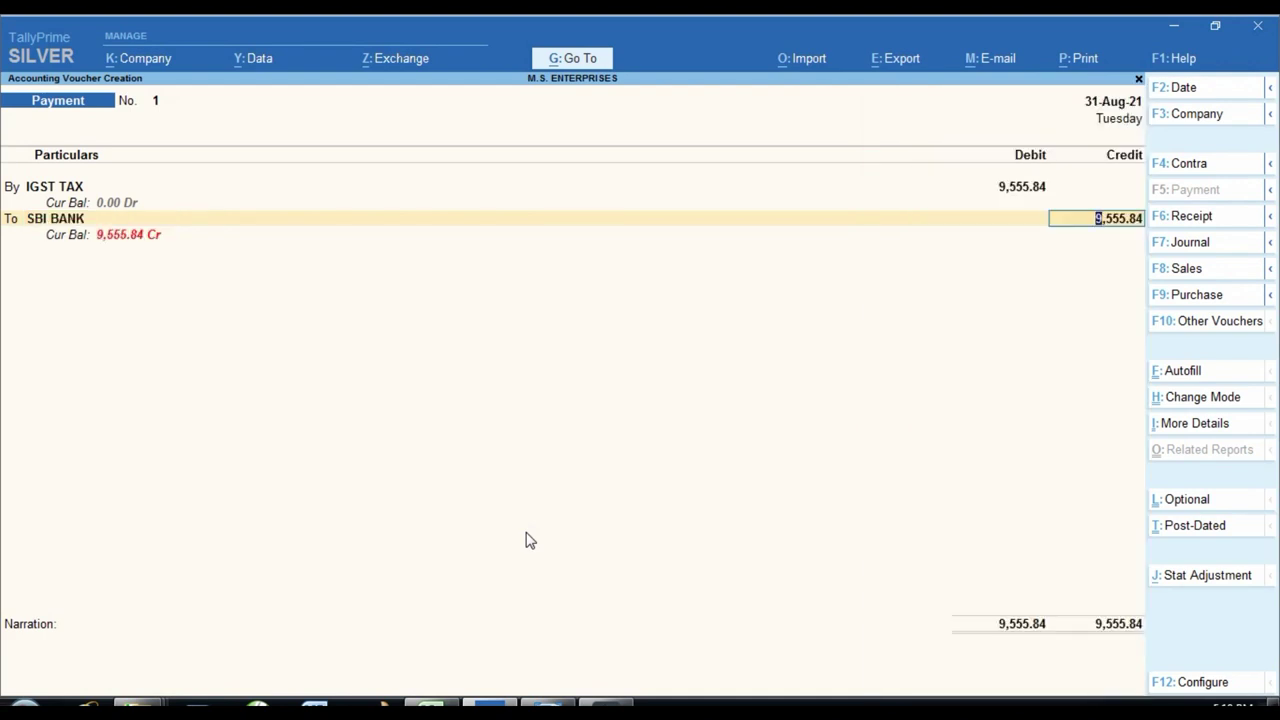
key(Return)
key(Return)
key(Return)
key(Return)
key(Return)
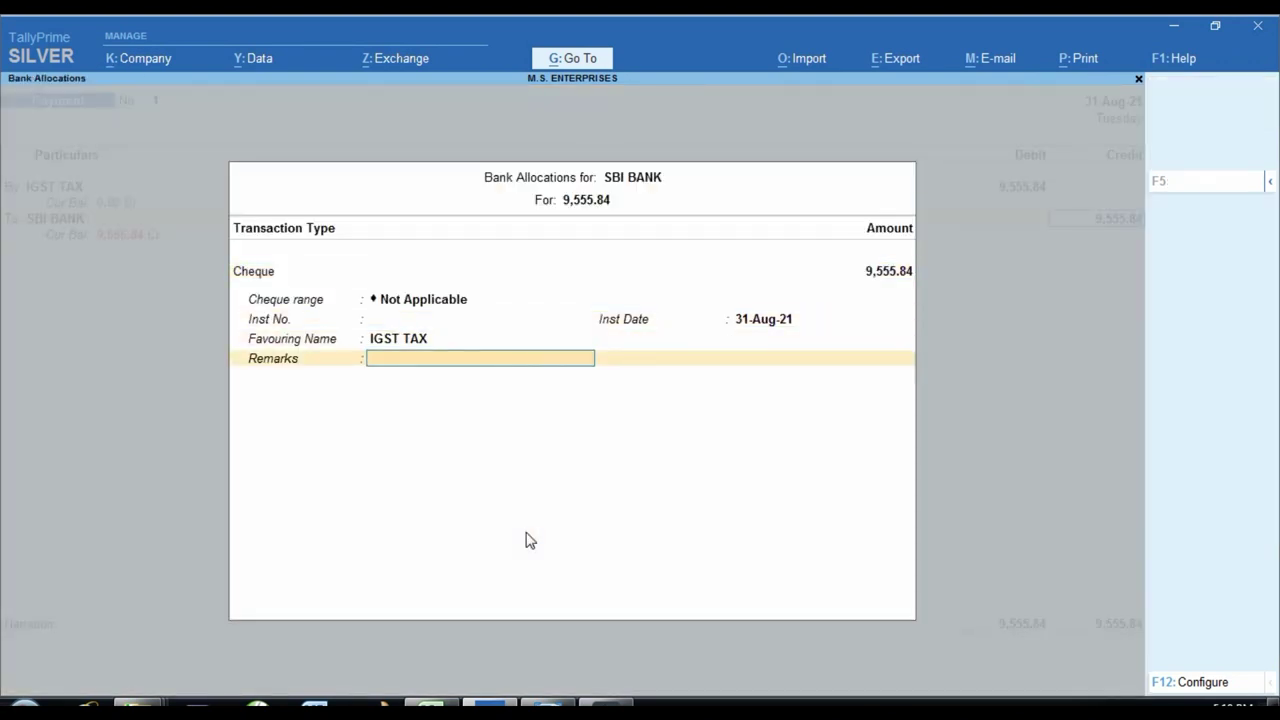
key(Return)
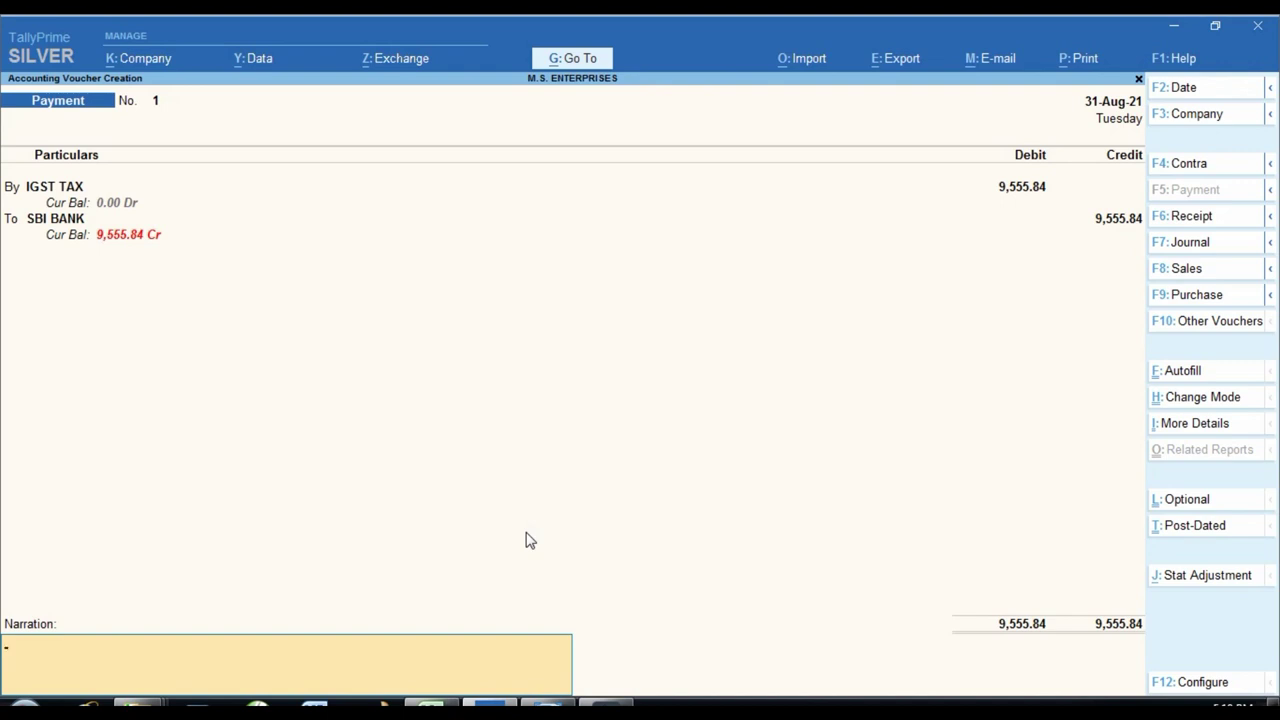
key(Return)
key(Return)
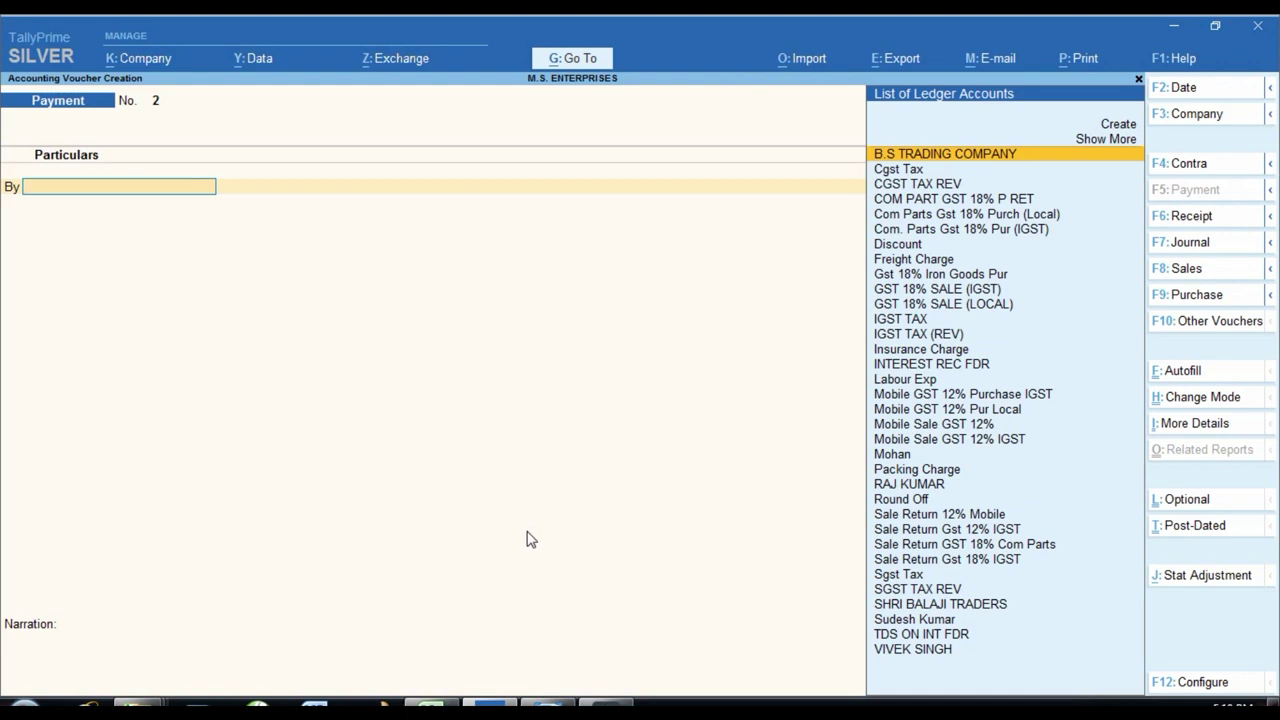
- Switch to the Excel worksheet and set the Aug-21 total output for CGST in C27 and SGST in D27 to 8000
click(452, 700)
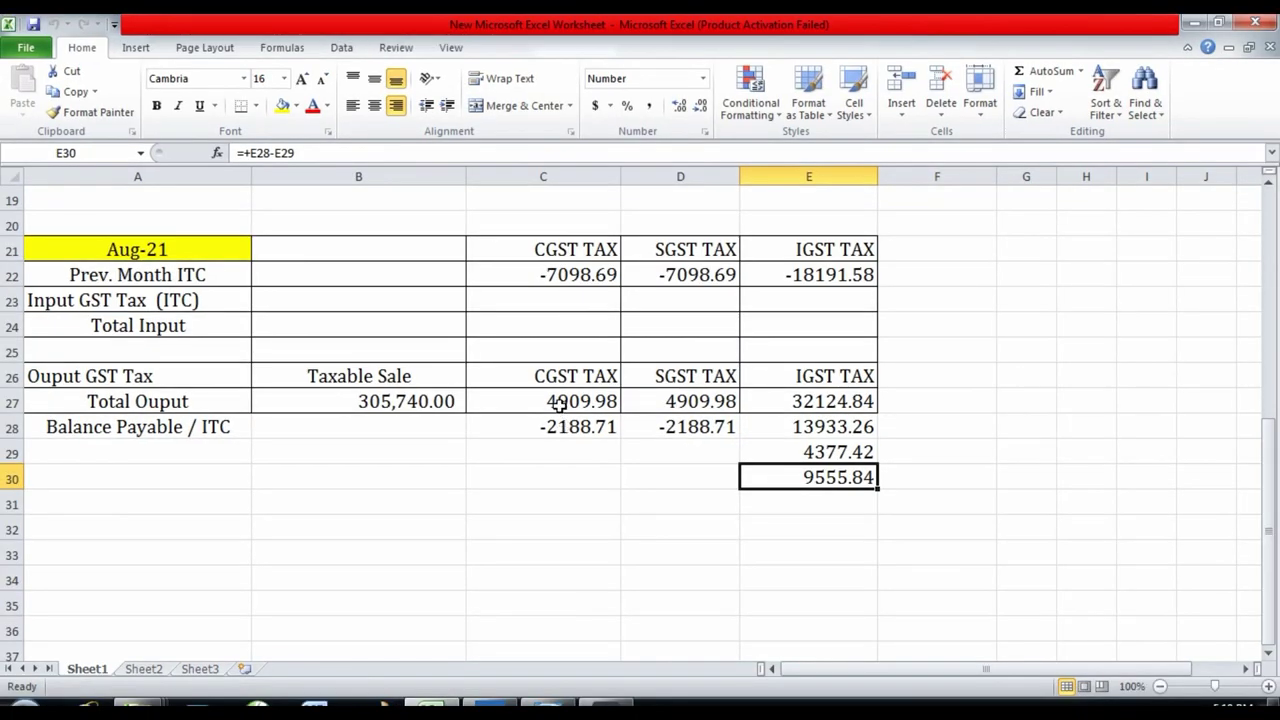
click(535, 507)
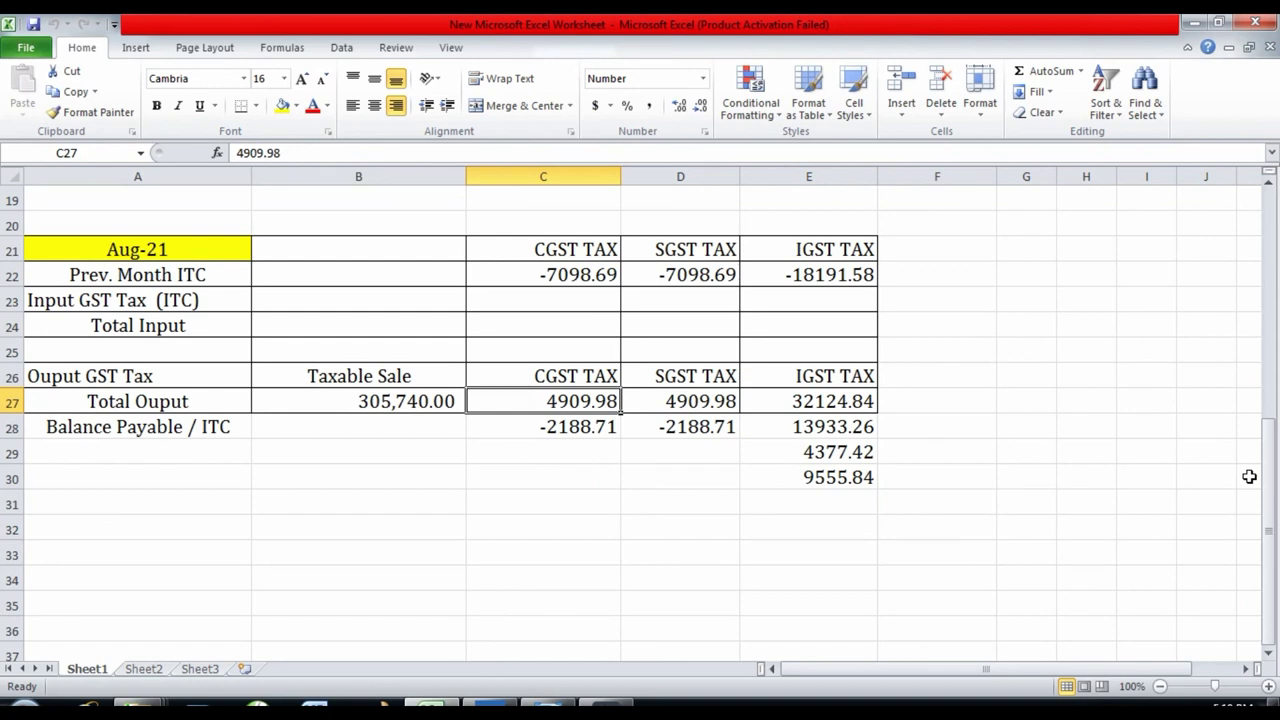
text(80000)
key(BackSpace)
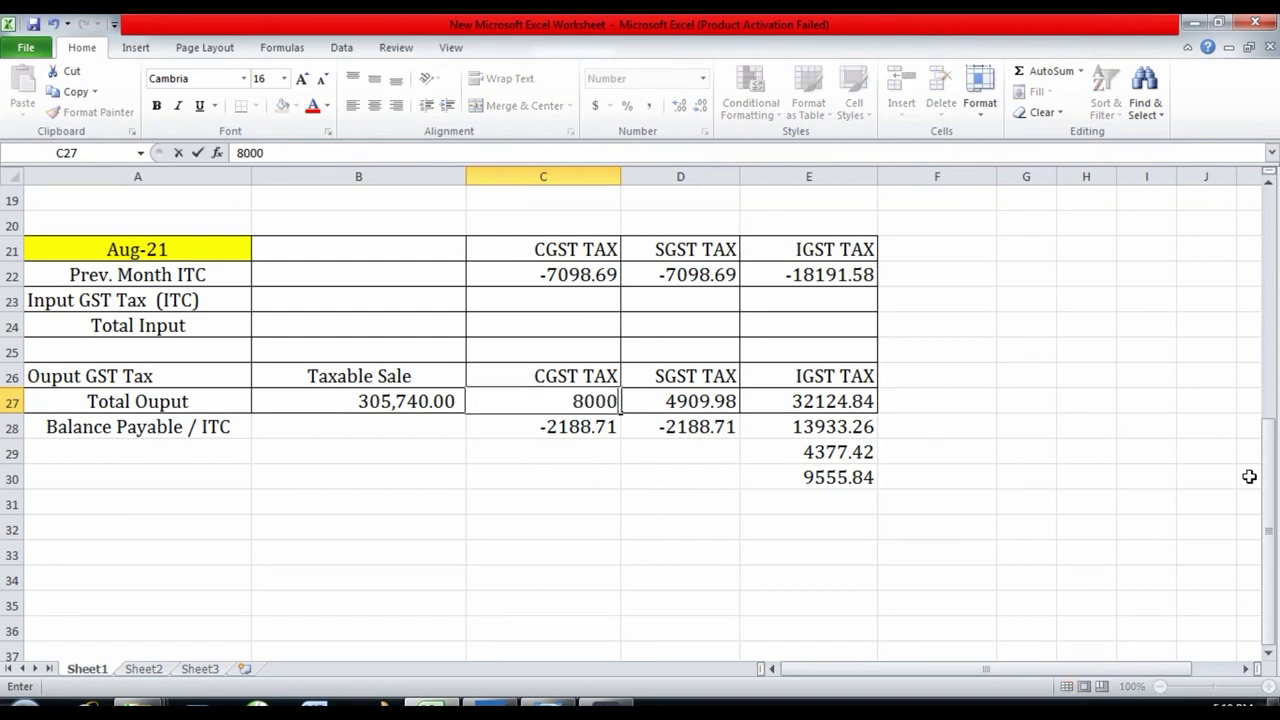
key(Return)
key(Up)
key(Right)
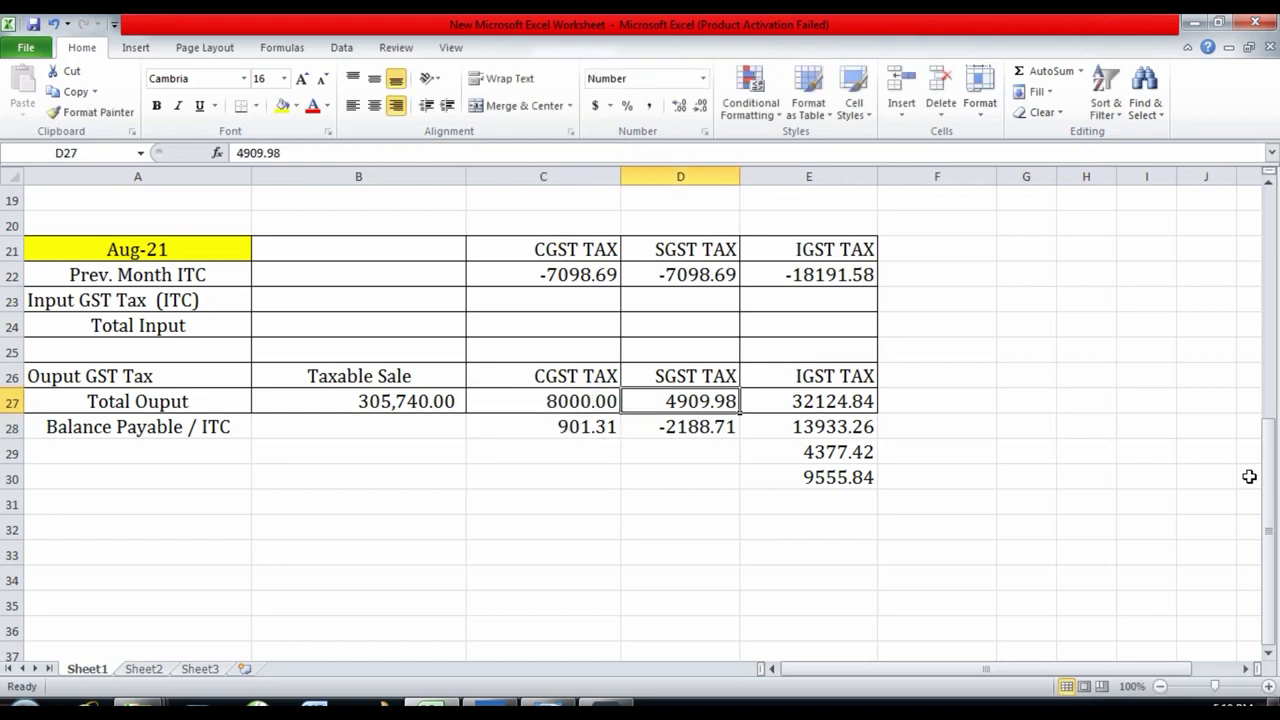
text(8000)
key(Return)
- Enter 35000 as the Aug-21 IGST Input GST Tax (ITC) in E23
key(Up)
key(Up)
key(Up)
key(Up)
key(Up)
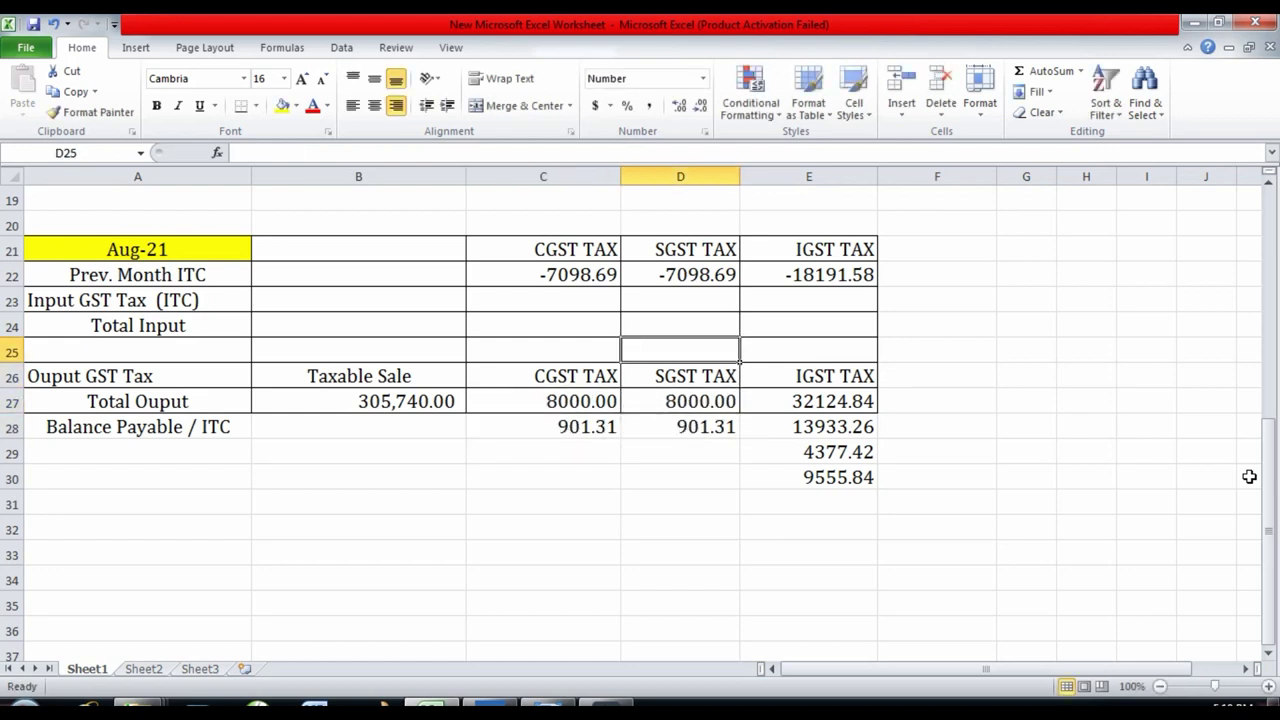
key(Right)
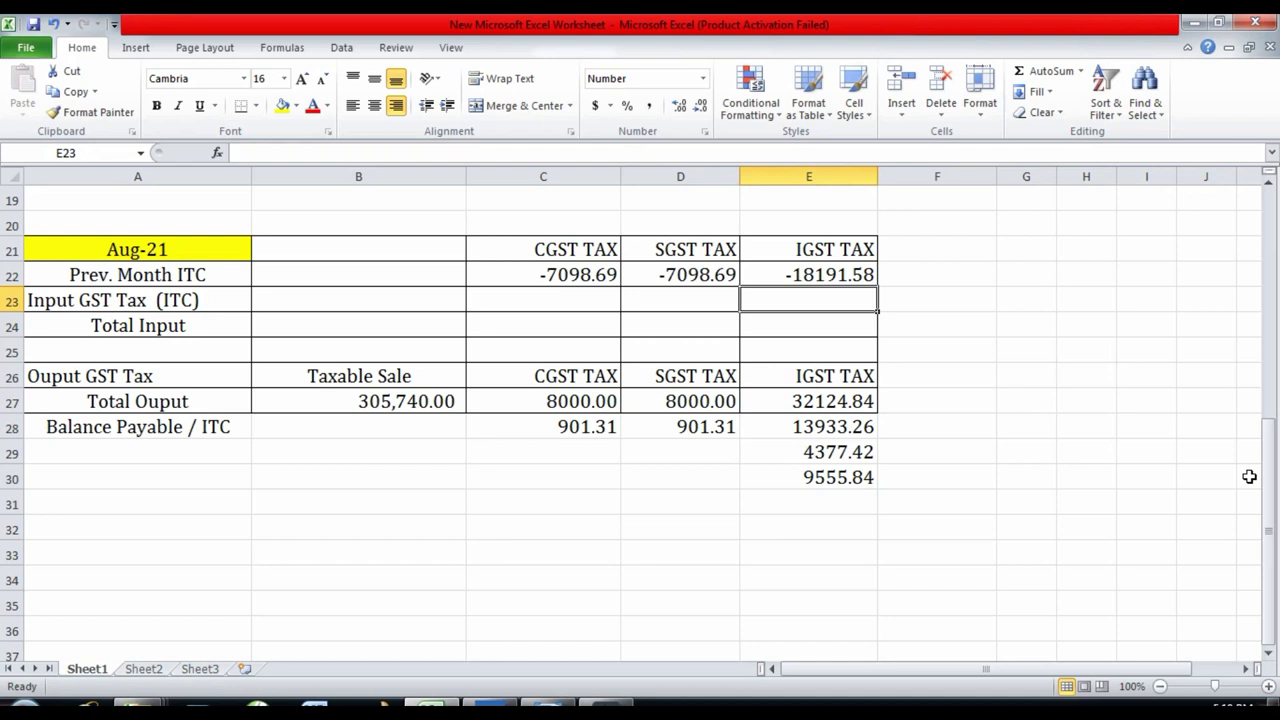
text(3)
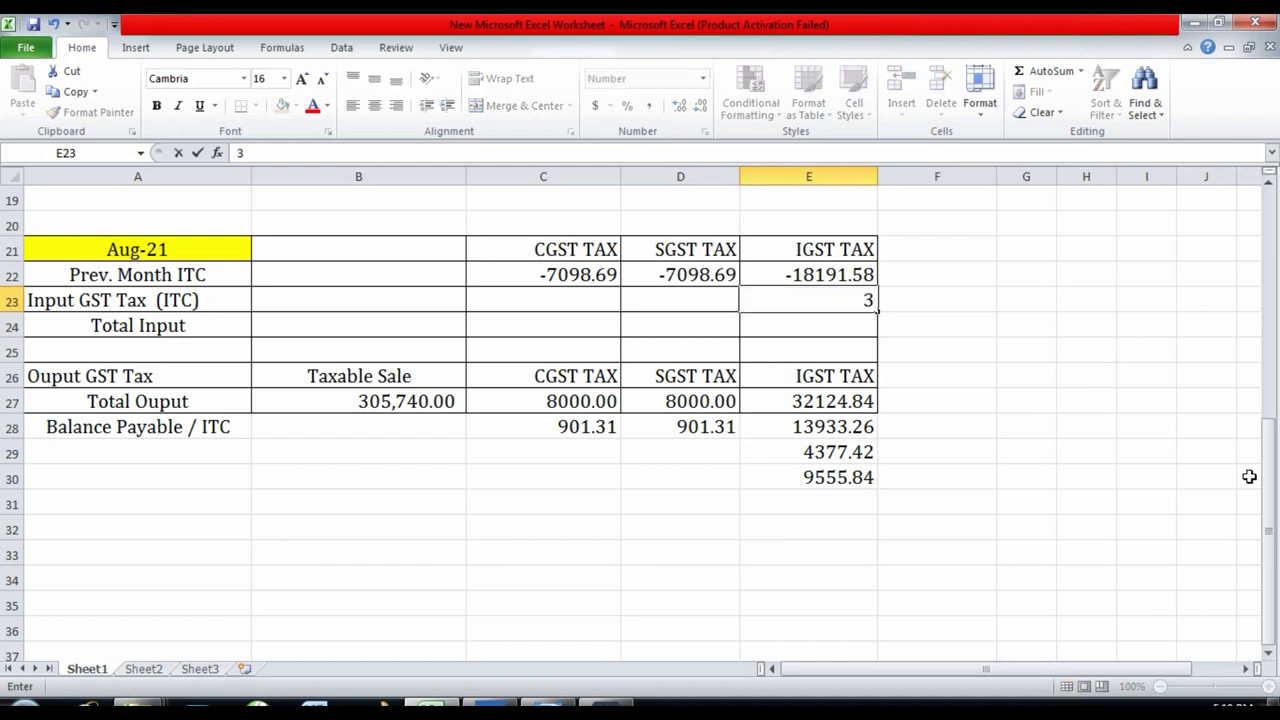
text(5000)
key(Return)
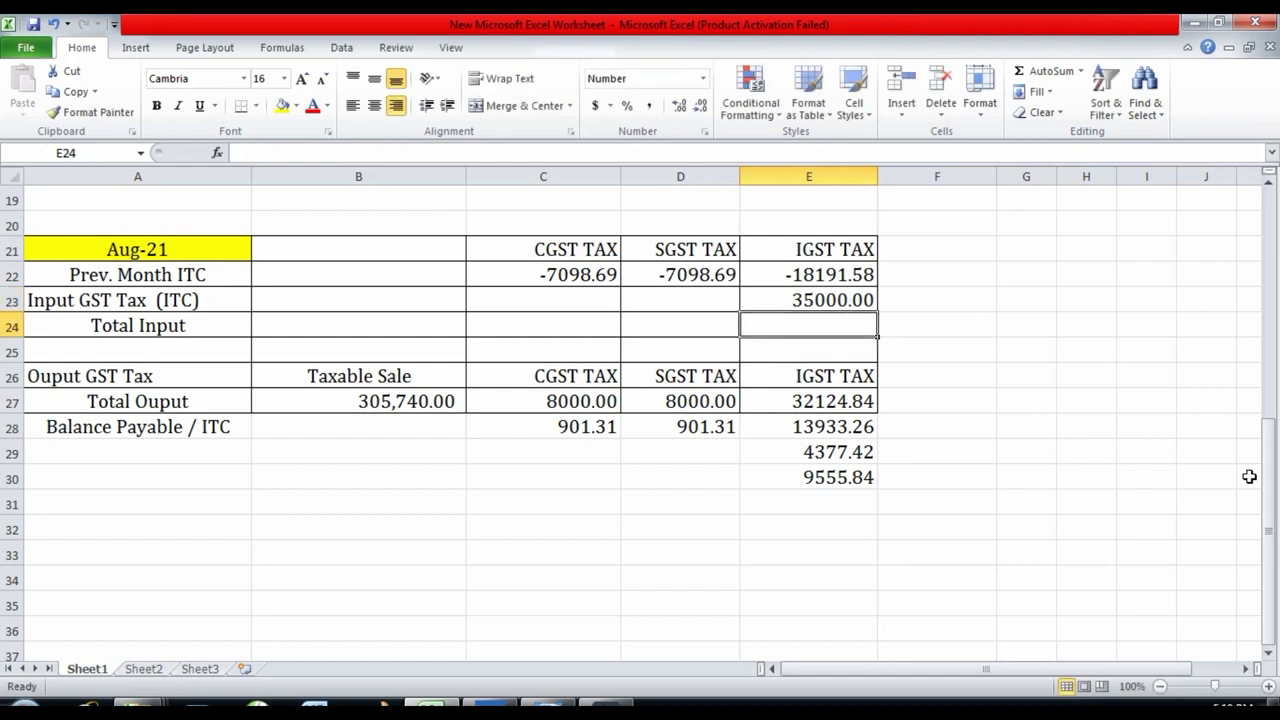
- Try to calculate the Aug-21 IGST Total Input in E24 by adding E23 and E22
text(+)
key(Up)
text(+)
key(Up)
key(Up)
key(Return)
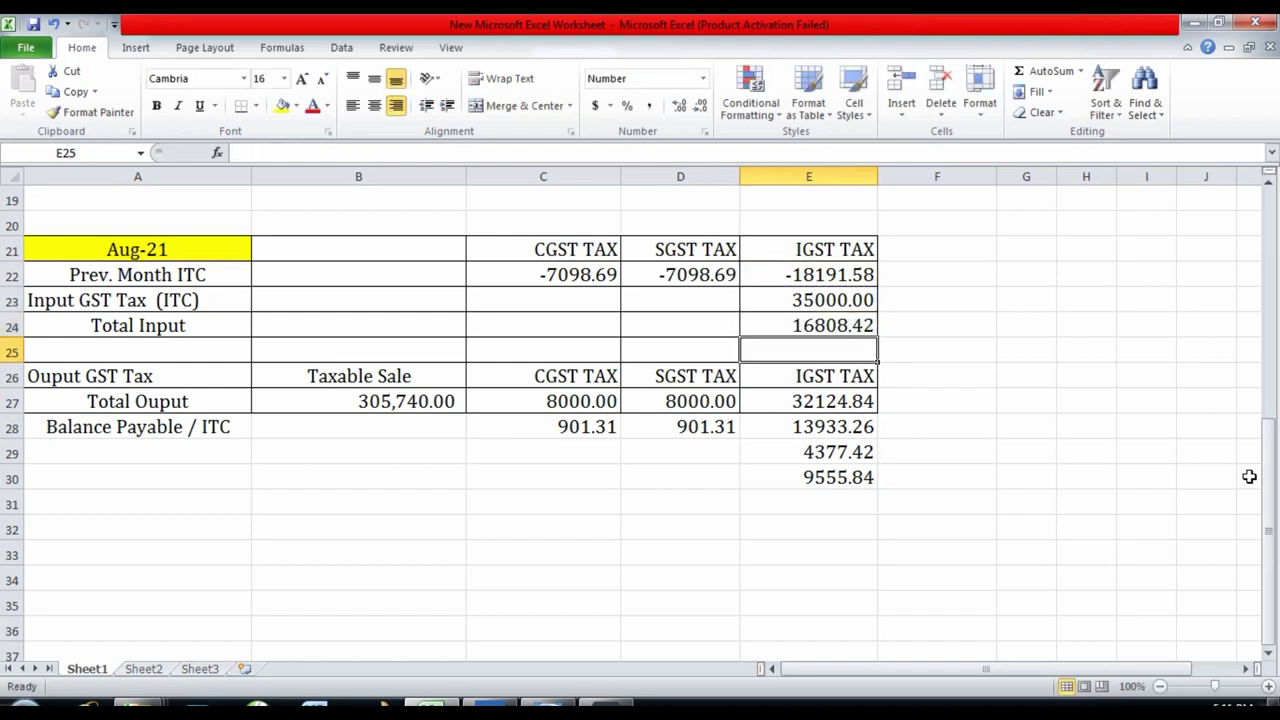
key(Up)
text(+)
key(Up)
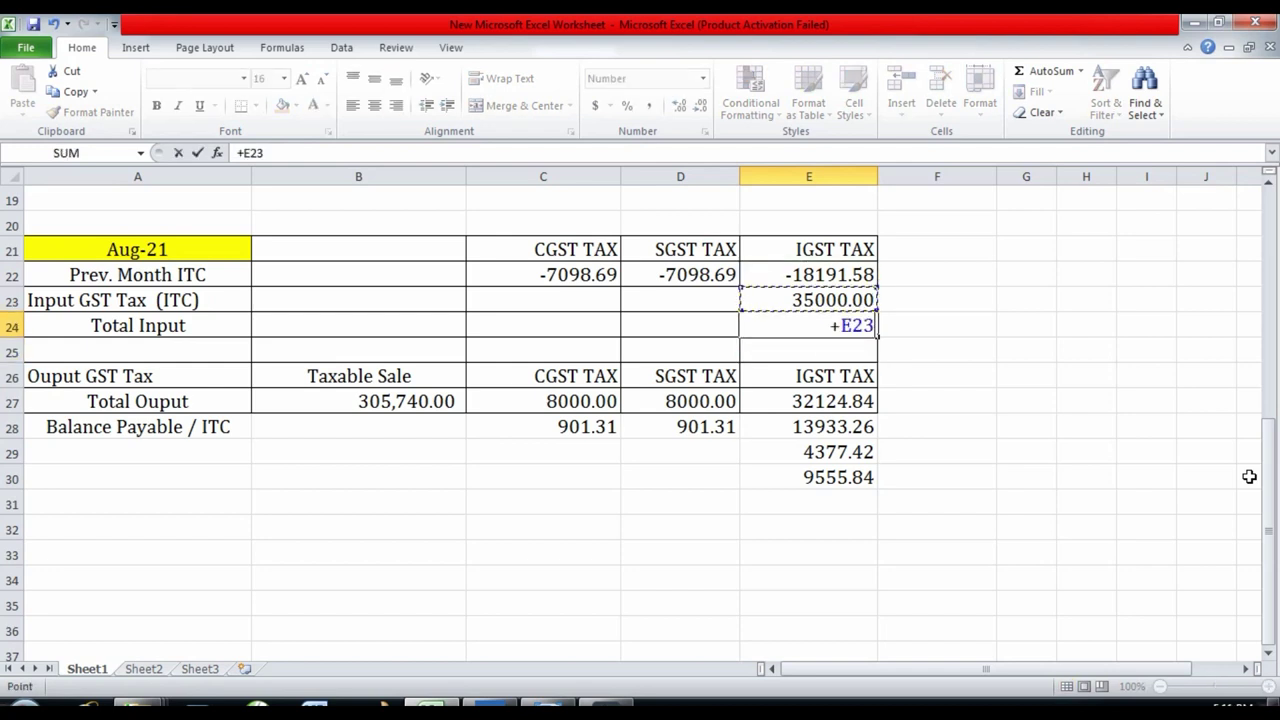
text(+)
key(Up)
key(Up)
key(Return)
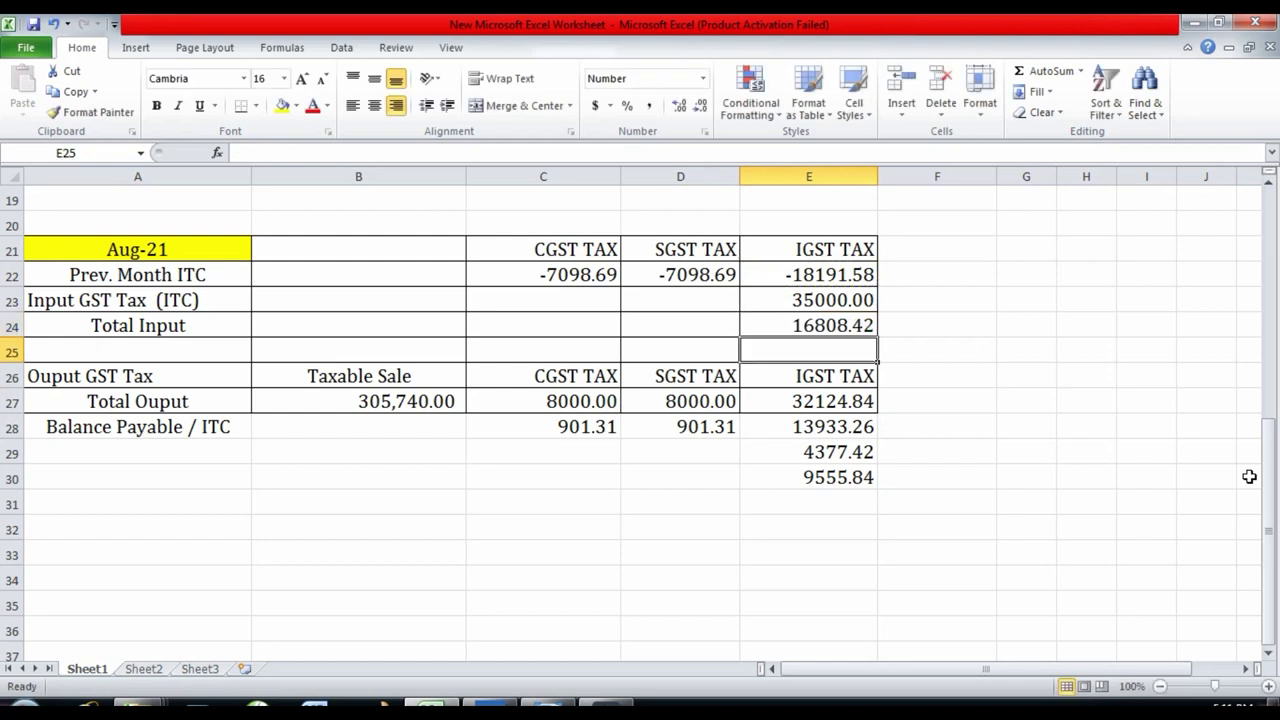
- Calculate the Aug-21 IGST Total Input in E24 with the formula +E23-E22
key(Up)
text(+)
key(Up)
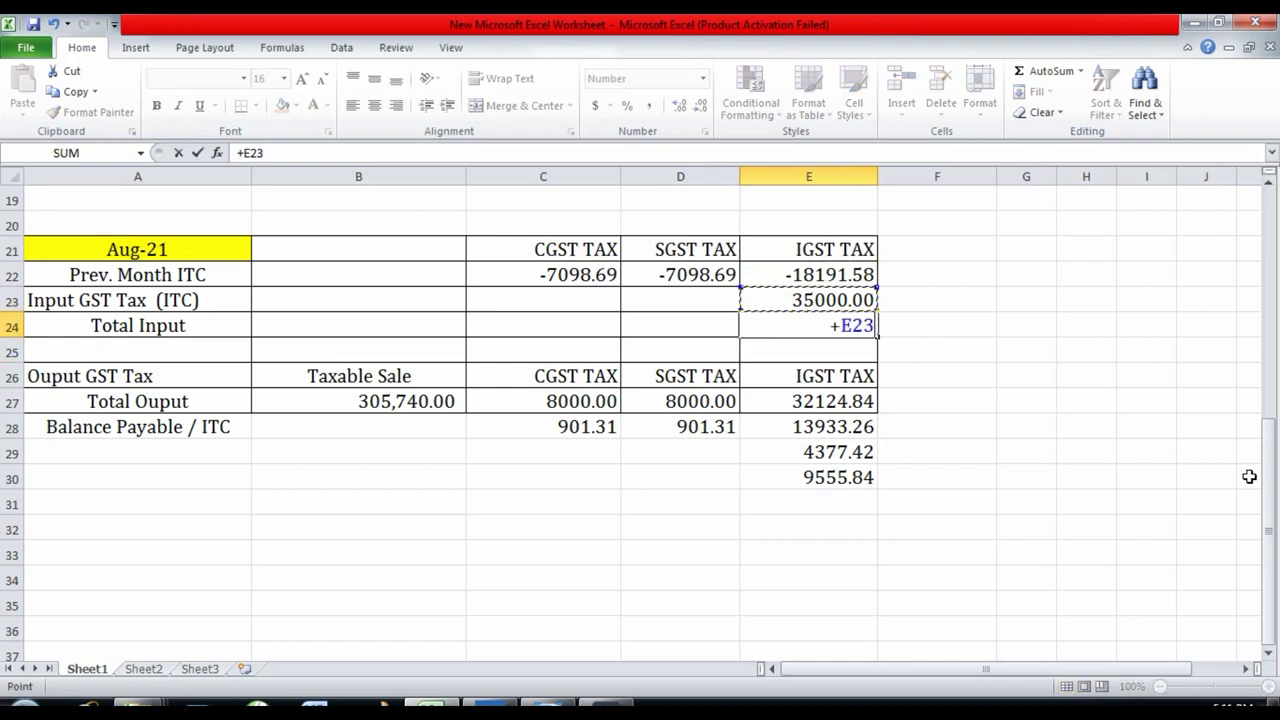
text(-)
key(Up)
key(Up)
key(Return)
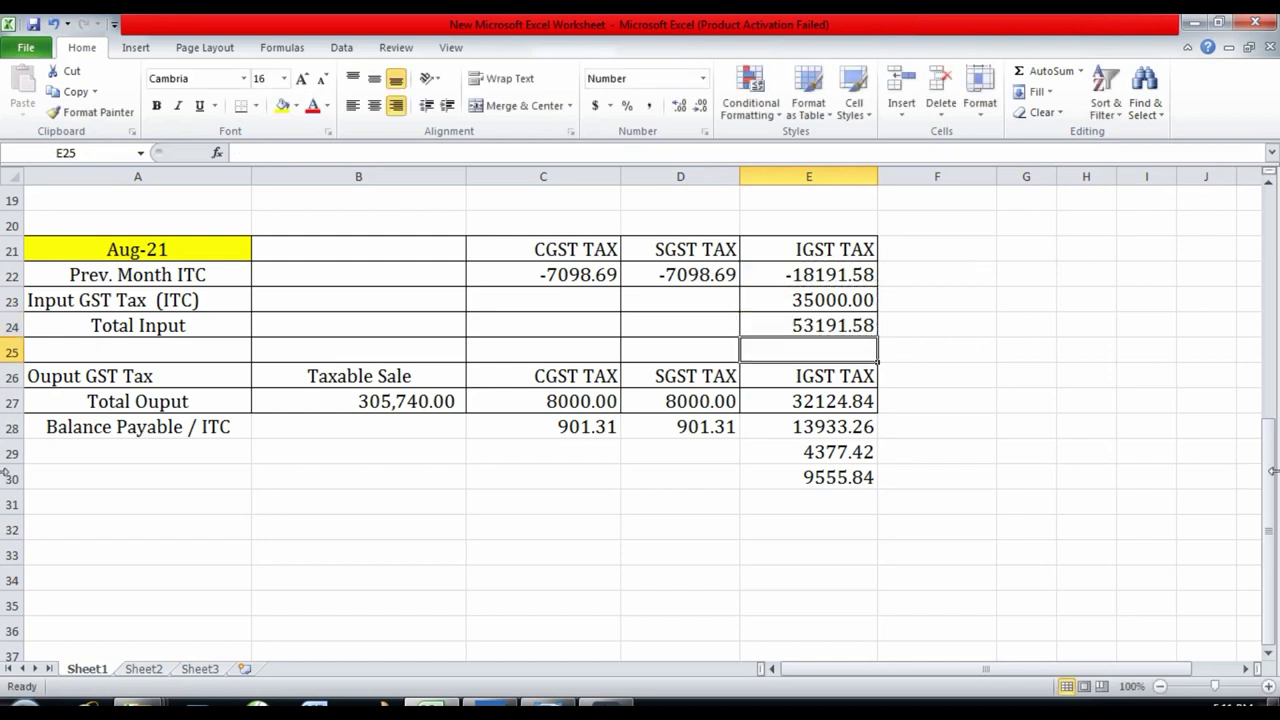
click(843, 325)
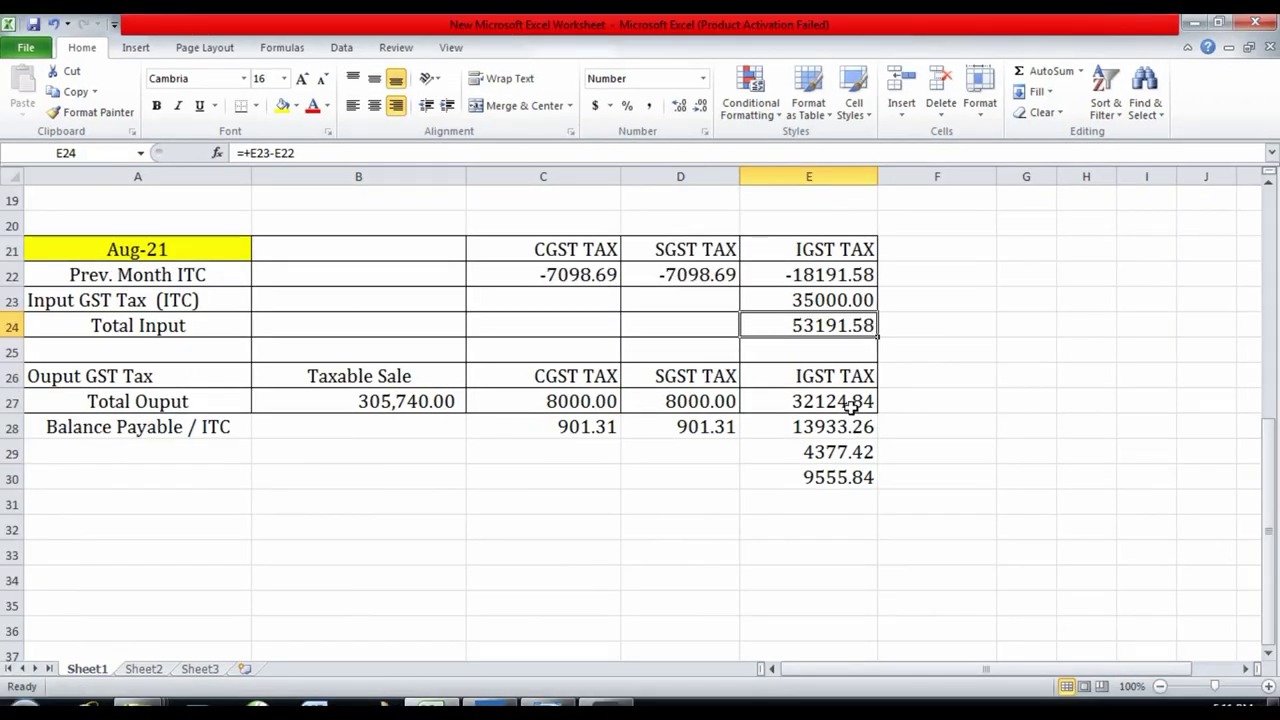
- Recalculate the Aug-21 IGST Balance Payable / ITC in E28 with the formula +E27-E24
click(768, 432)
key(Down)
text(+)
key(Up)
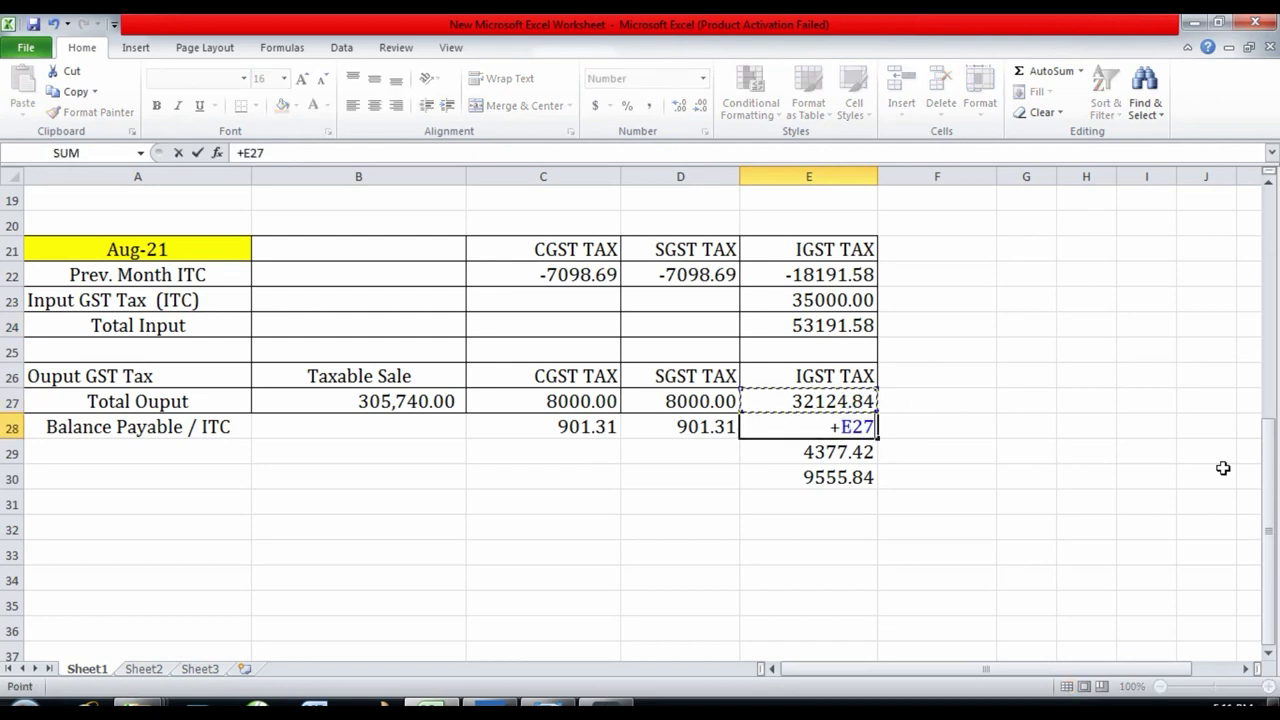
text(-)
key(Up)
key(Up)
key(Up)
key(Up)
key(Return)
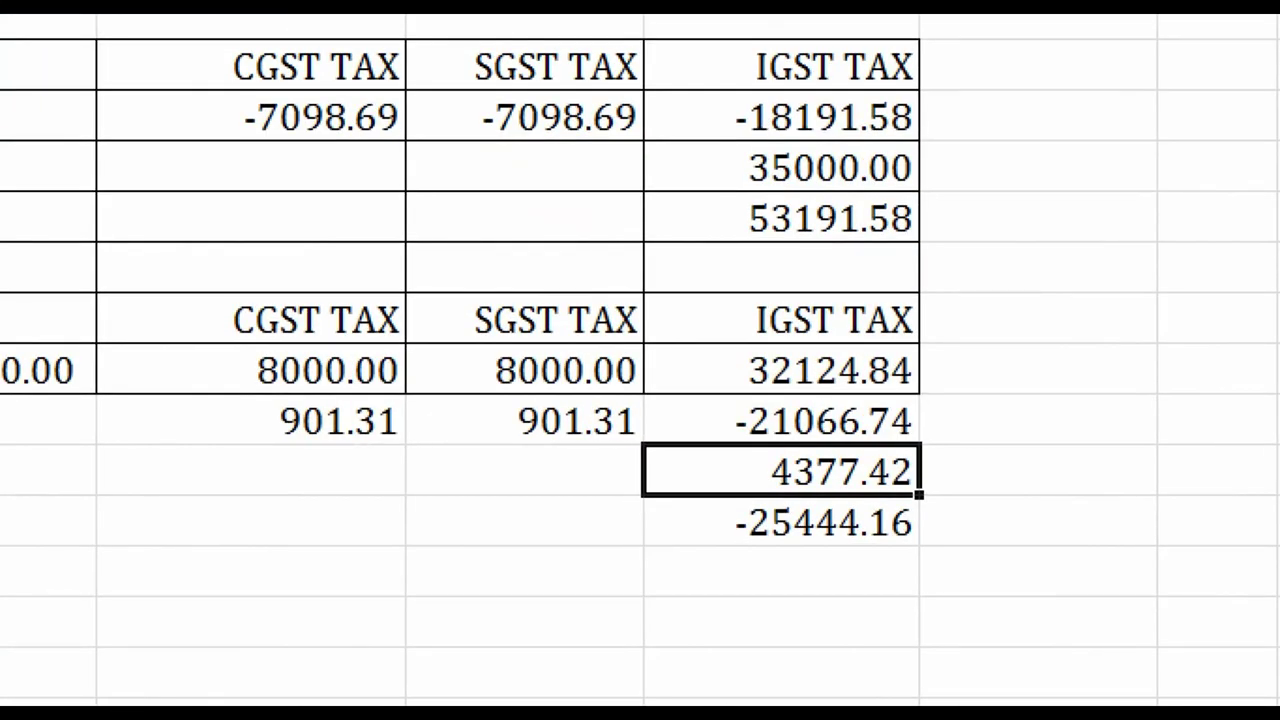
- Examine the Aug-21 CGST and SGST balances in row 28 against the IGST credit that can offset them
drag(146, 392, 400, 452)
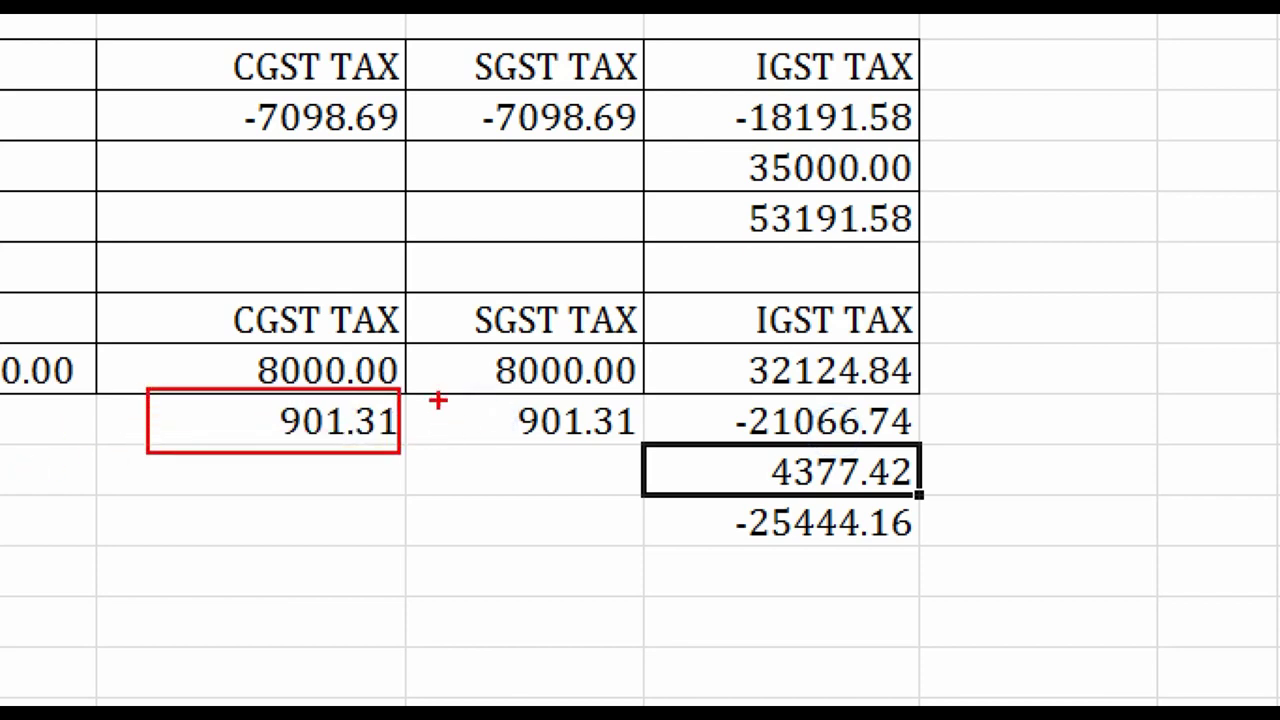
drag(438, 405, 640, 458)
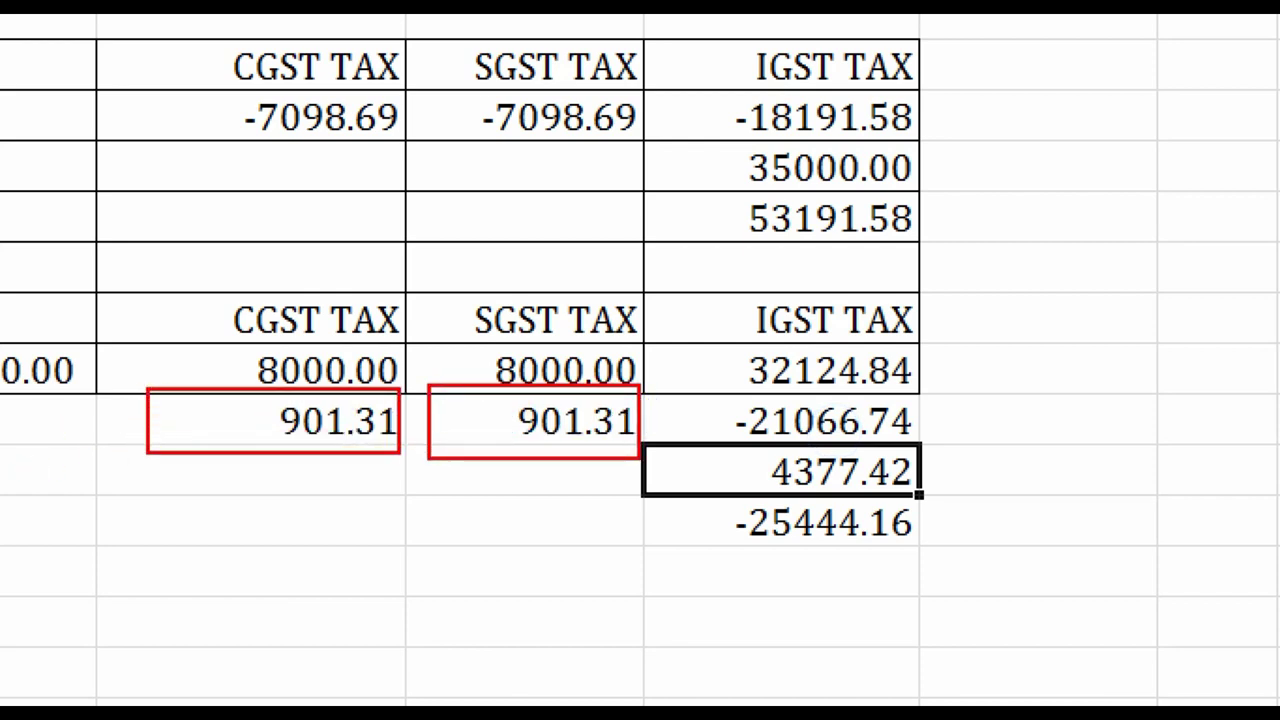
key(Escape)
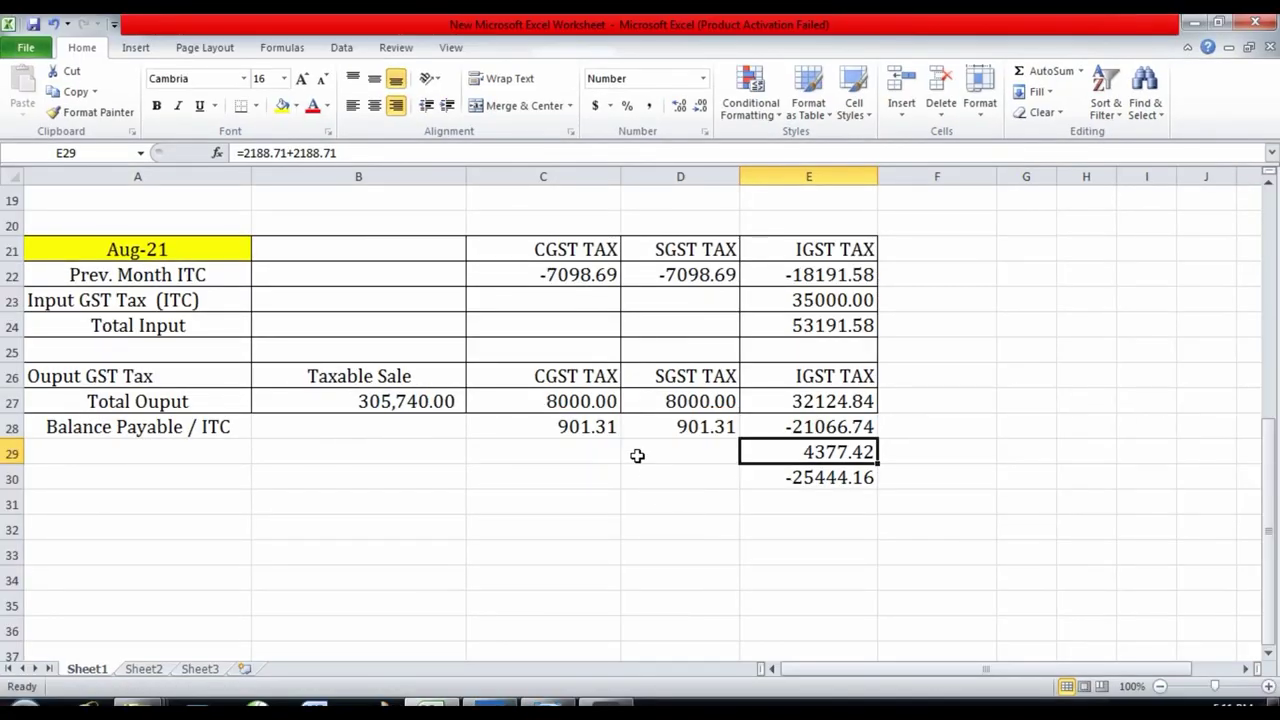
click(806, 428)
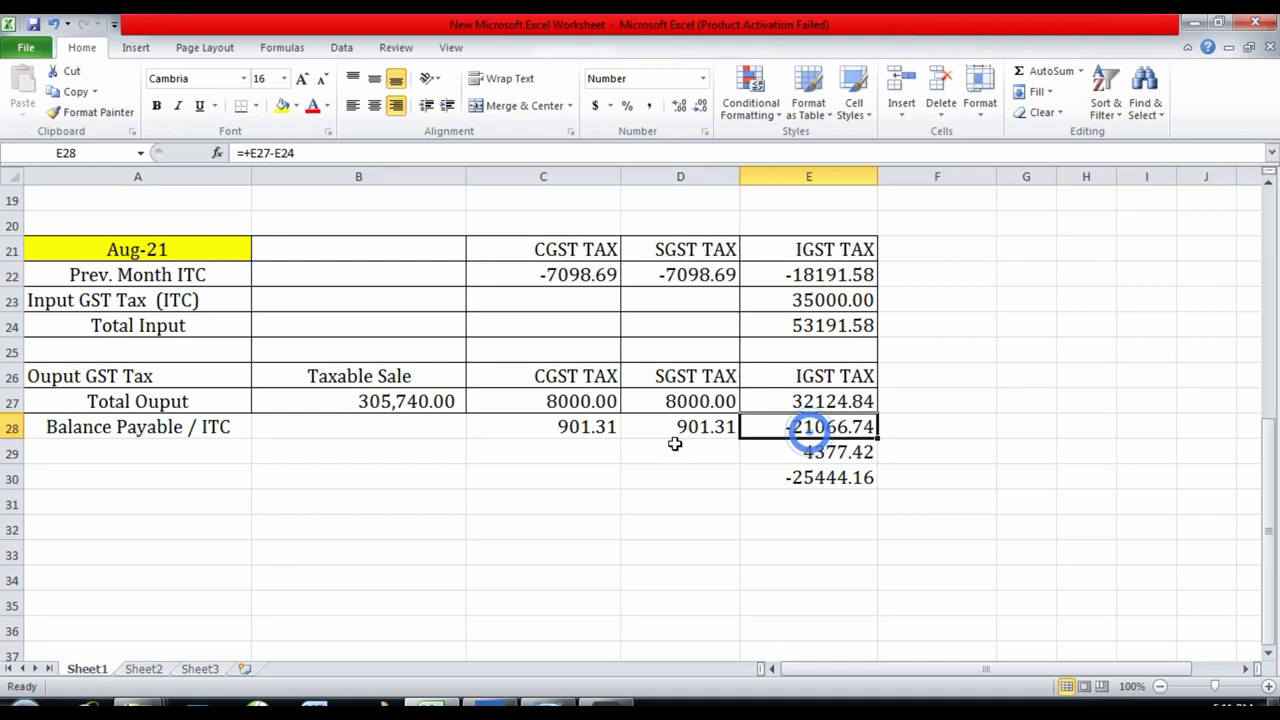
click(585, 442)
drag(690, 436, 690, 455)
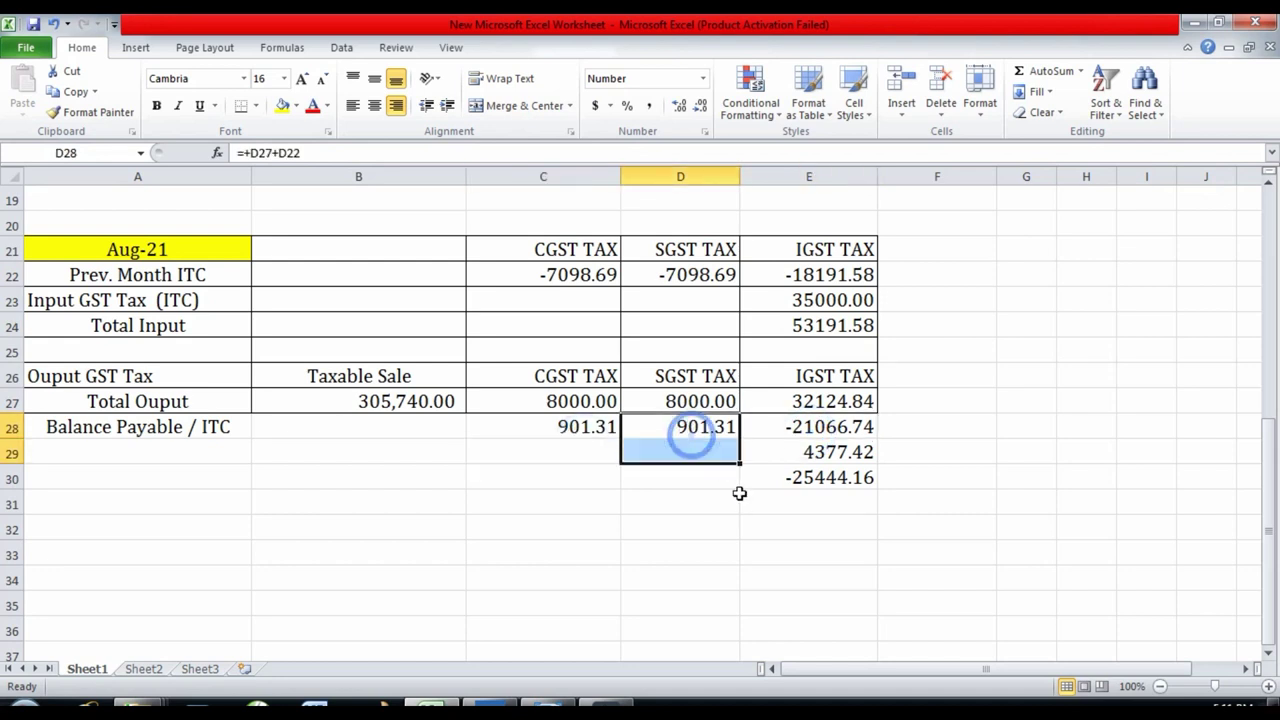
click(716, 496)
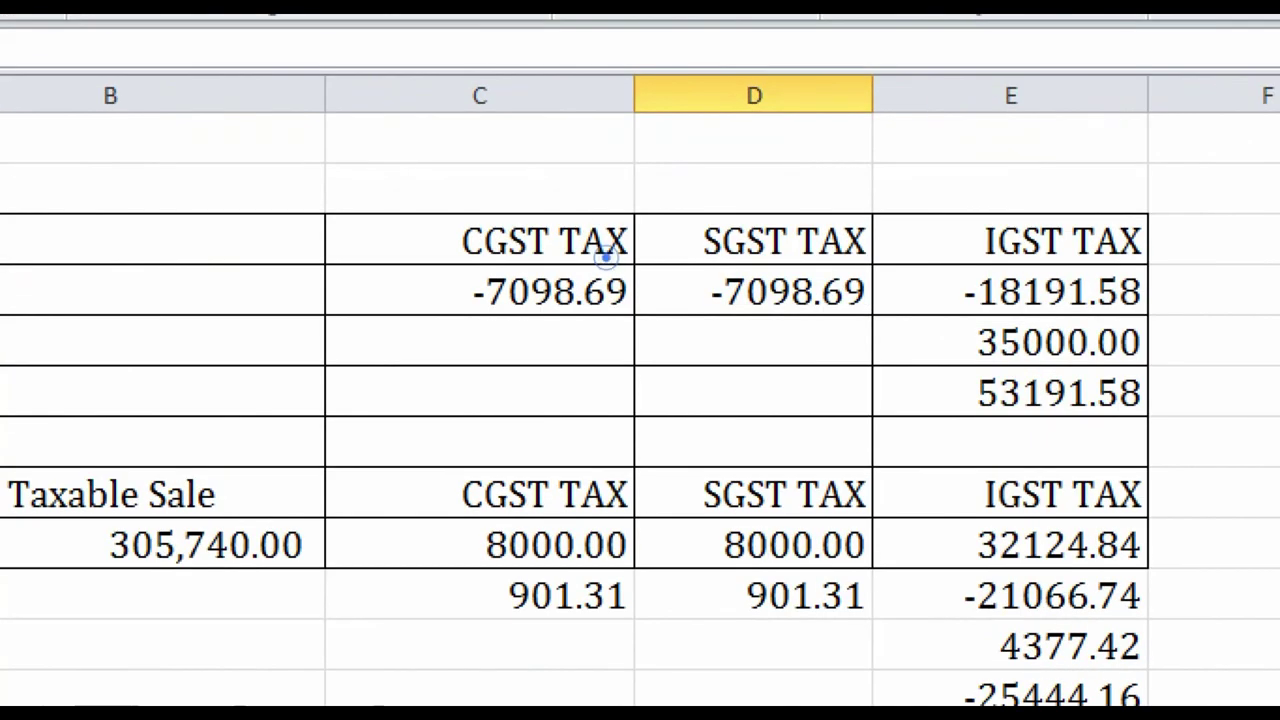
mouse_move(538, 212)
mouse_down()
mouse_move(609, 166)
mouse_move(866, 143)
mouse_move(1060, 207)
mouse_move(958, 145)
mouse_move(545, 150)
mouse_move(485, 208)
mouse_up()
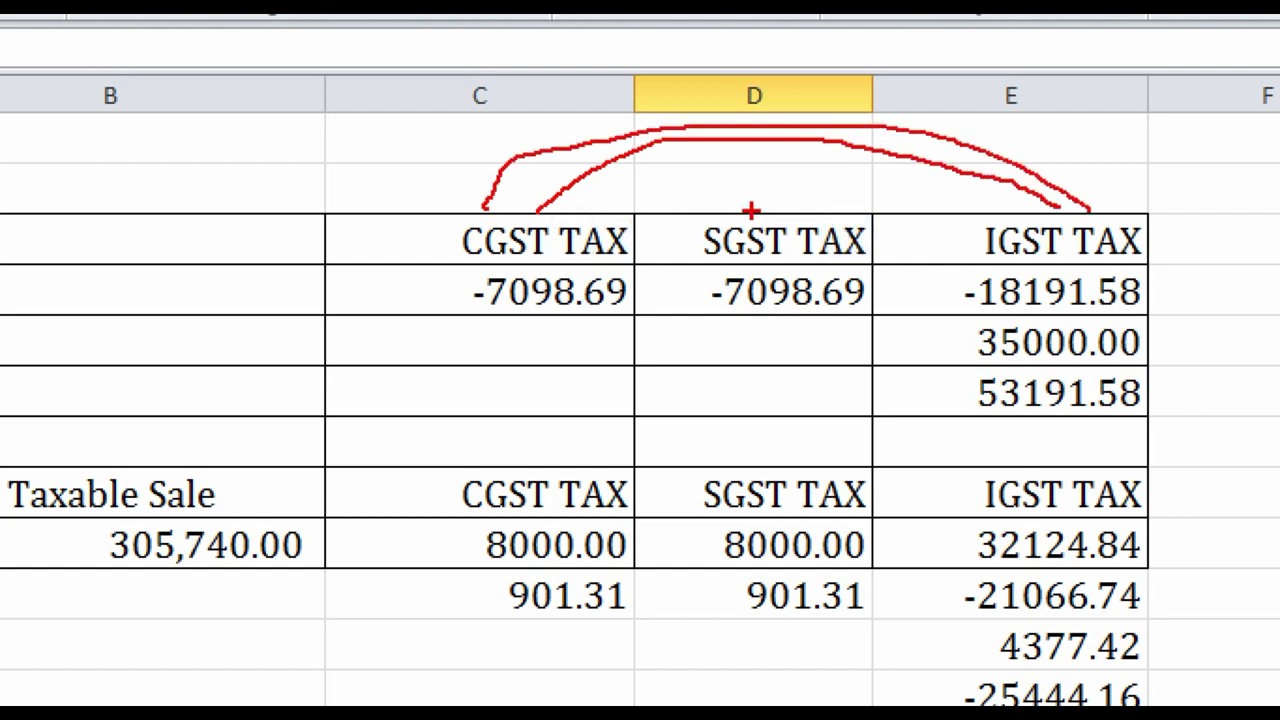
drag(751, 211, 895, 156)
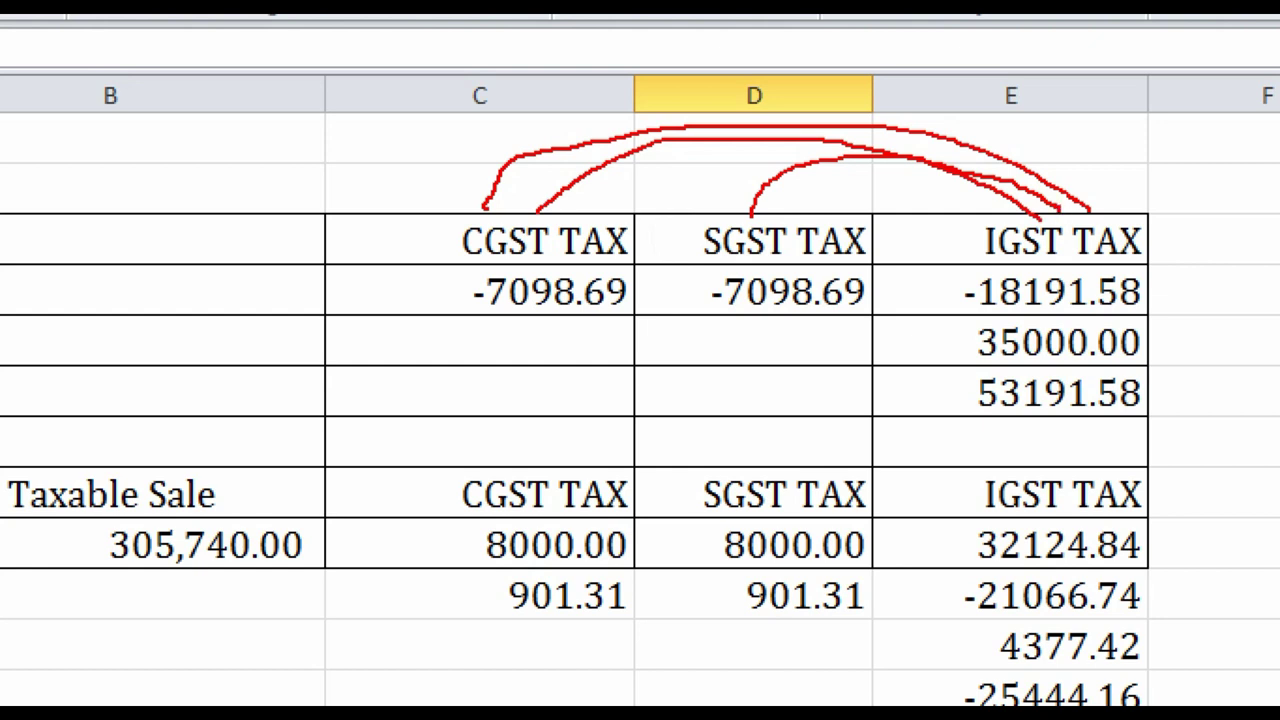
- Mark up the Aug-21 tax headings to relate SGST to IGST credit and cross out offsetting between CGST and SGST
mouse_move(1040, 215)
mouse_down()
mouse_move(850, 178)
mouse_move(814, 208)
mouse_up()
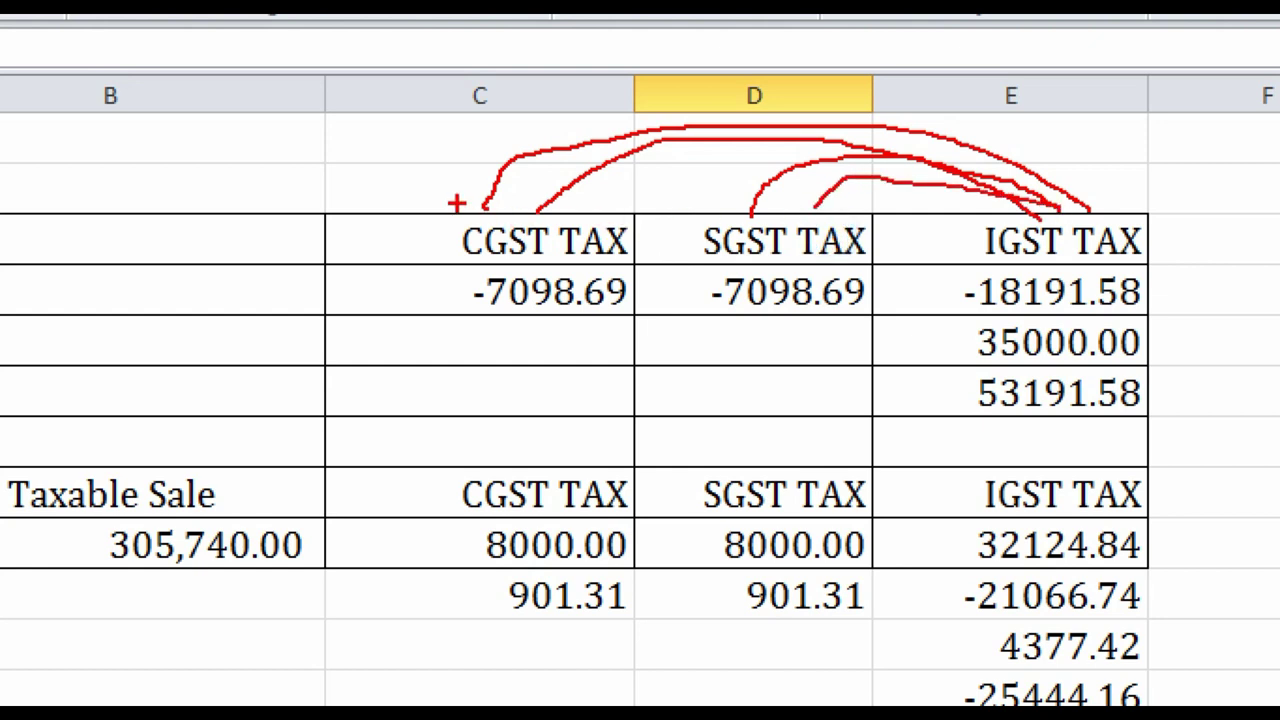
mouse_move(430, 199)
mouse_down()
mouse_move(608, 313)
mouse_move(562, 192)
mouse_move(465, 236)
mouse_up()
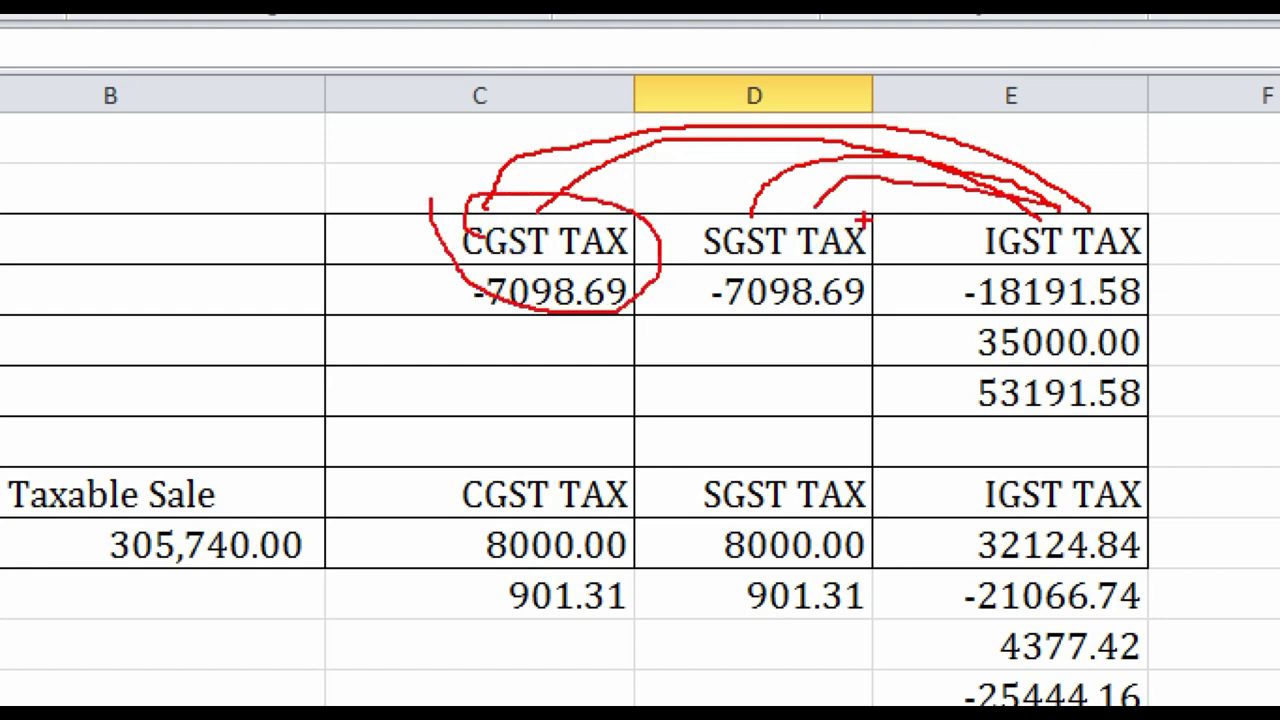
mouse_move(790, 187)
mouse_down()
mouse_move(722, 194)
mouse_move(676, 244)
mouse_move(872, 290)
mouse_move(826, 216)
mouse_move(676, 218)
mouse_move(700, 222)
mouse_move(640, 276)
mouse_up()
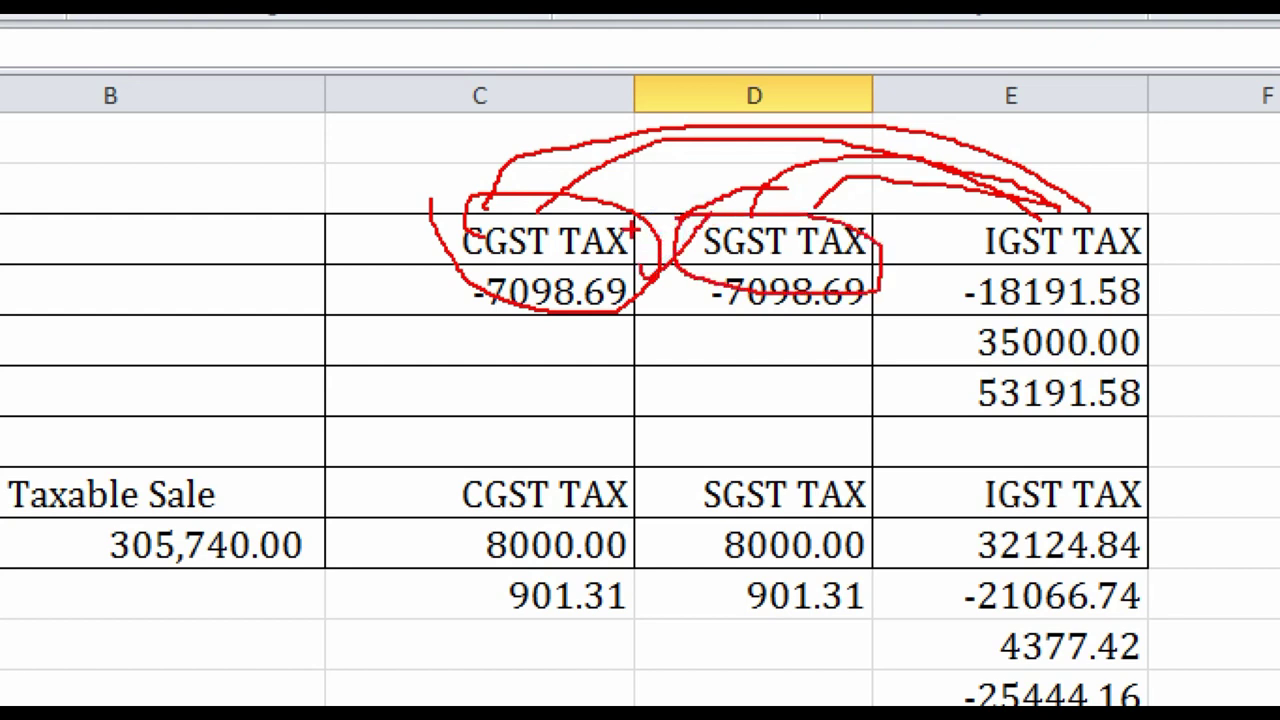
drag(624, 216, 702, 270)
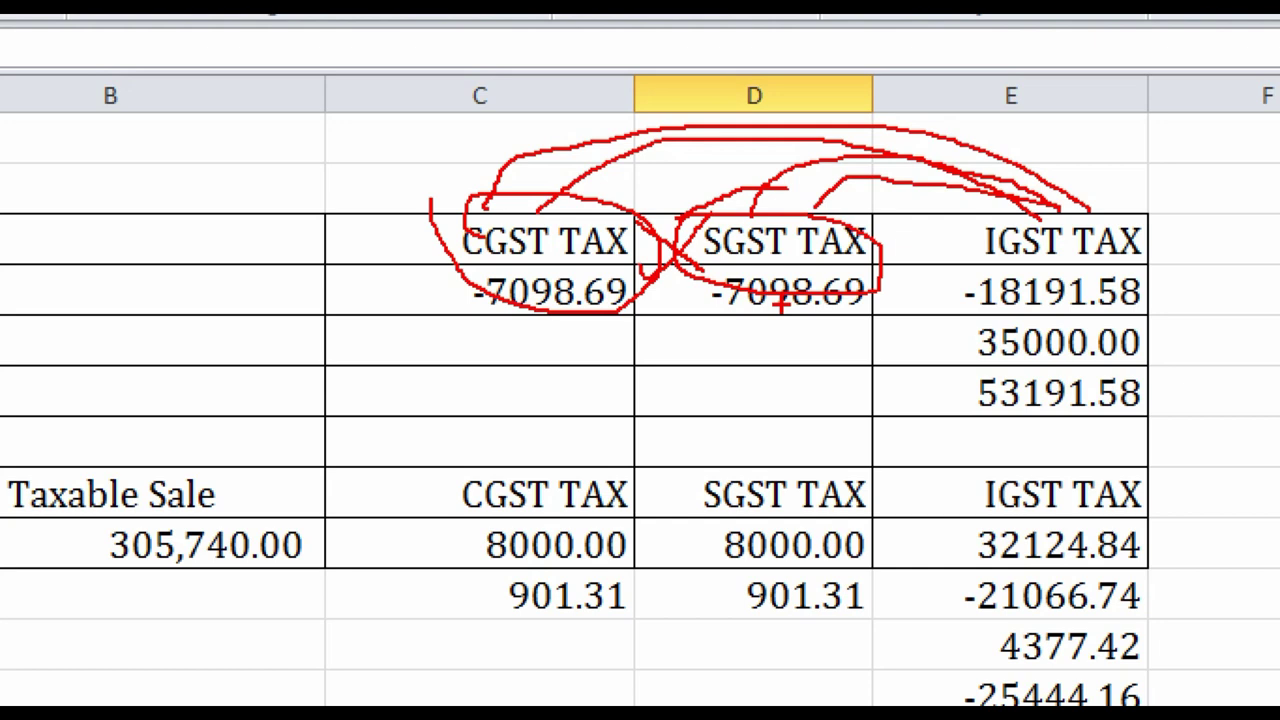
key(Escape)
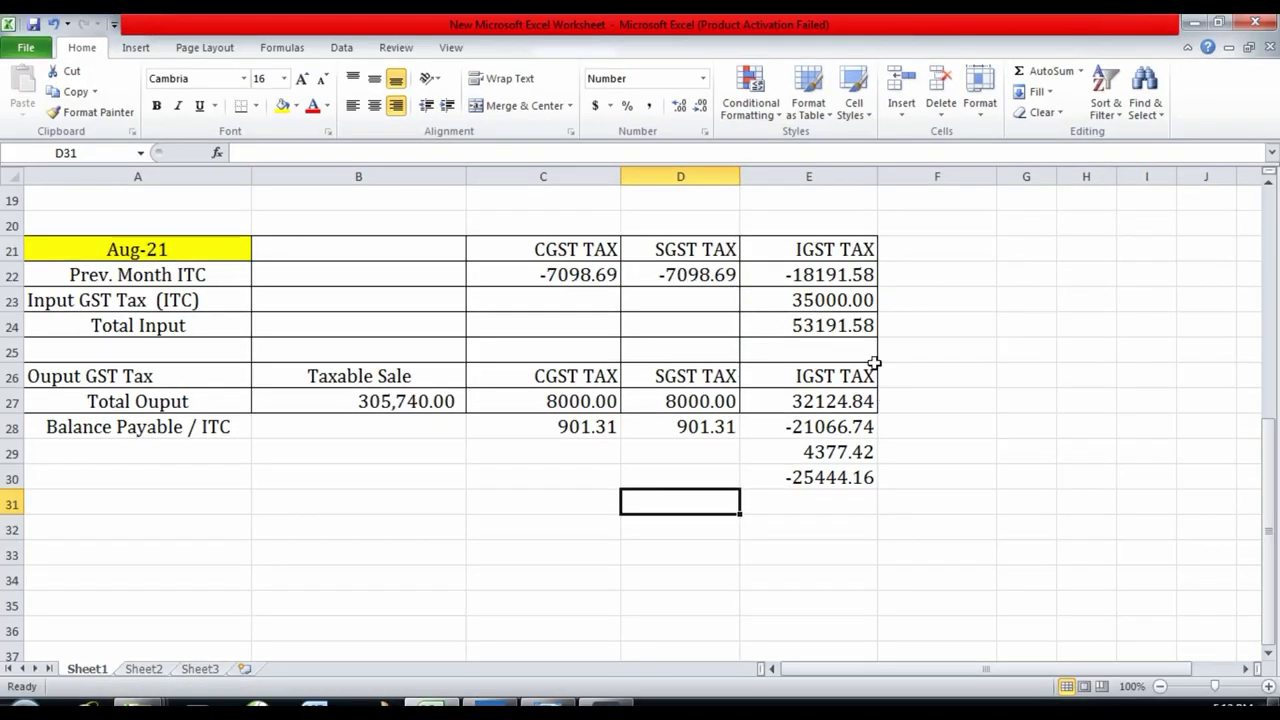
- Try 33000 and 10000 as the Aug-21 IGST Input GST Tax (ITC) in E23
click(823, 300)
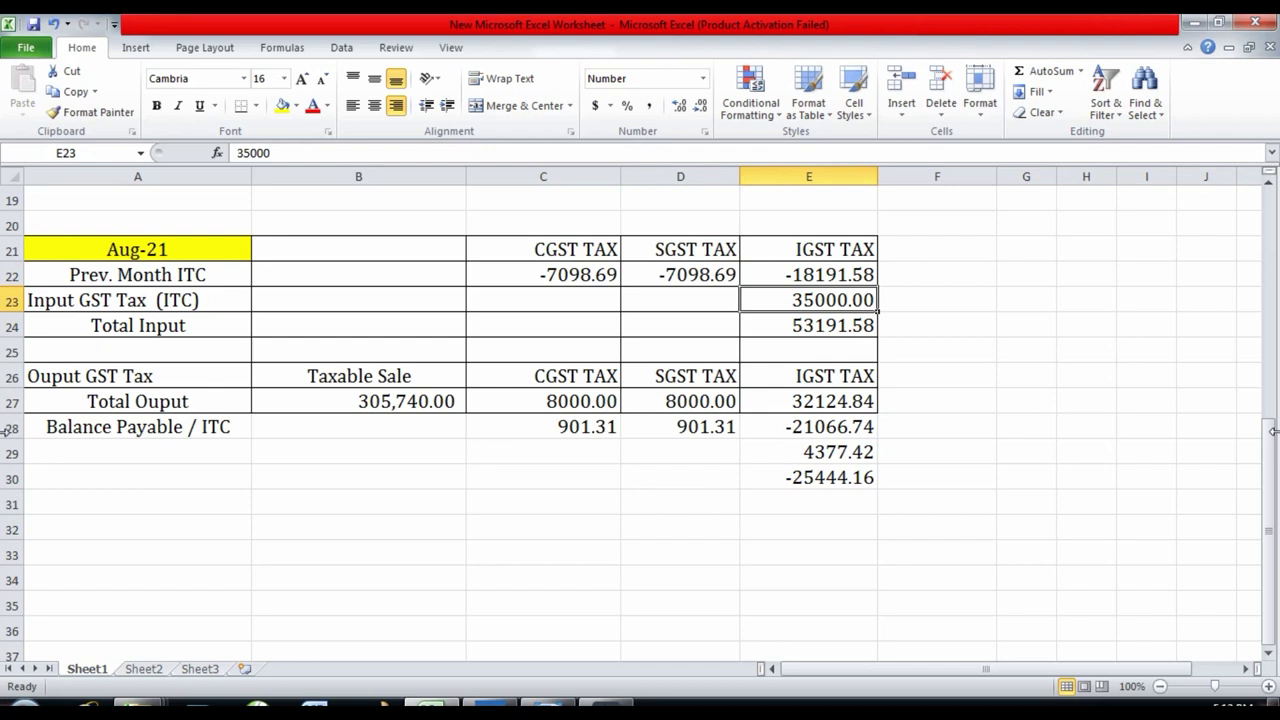
text(33000)
key(Return)
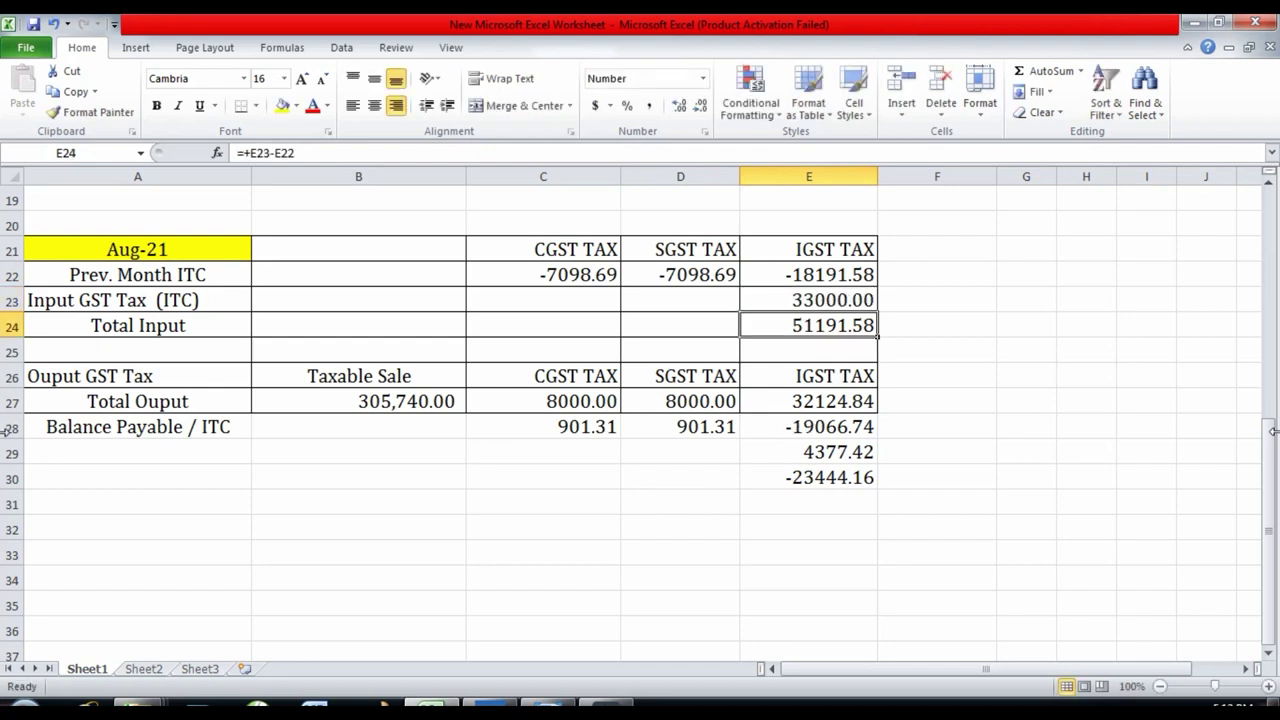
key(Up)
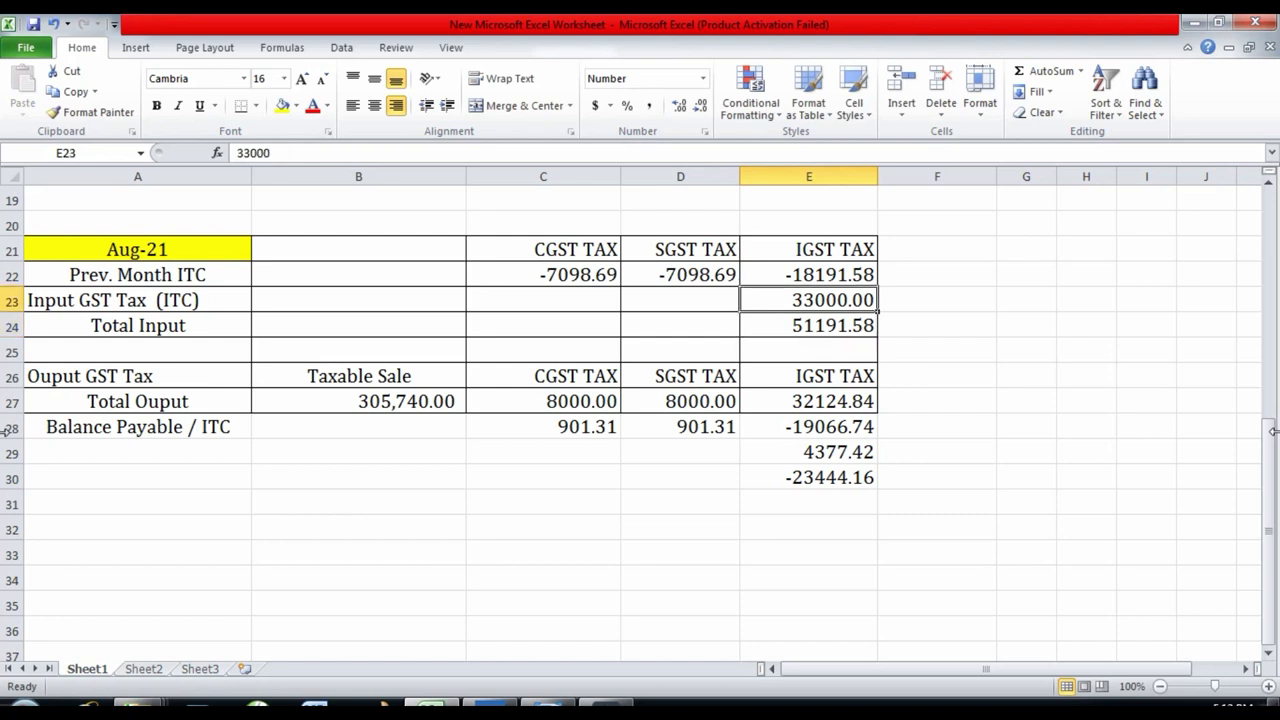
key(Right)
key(Left)
text(10000)
key(Return)
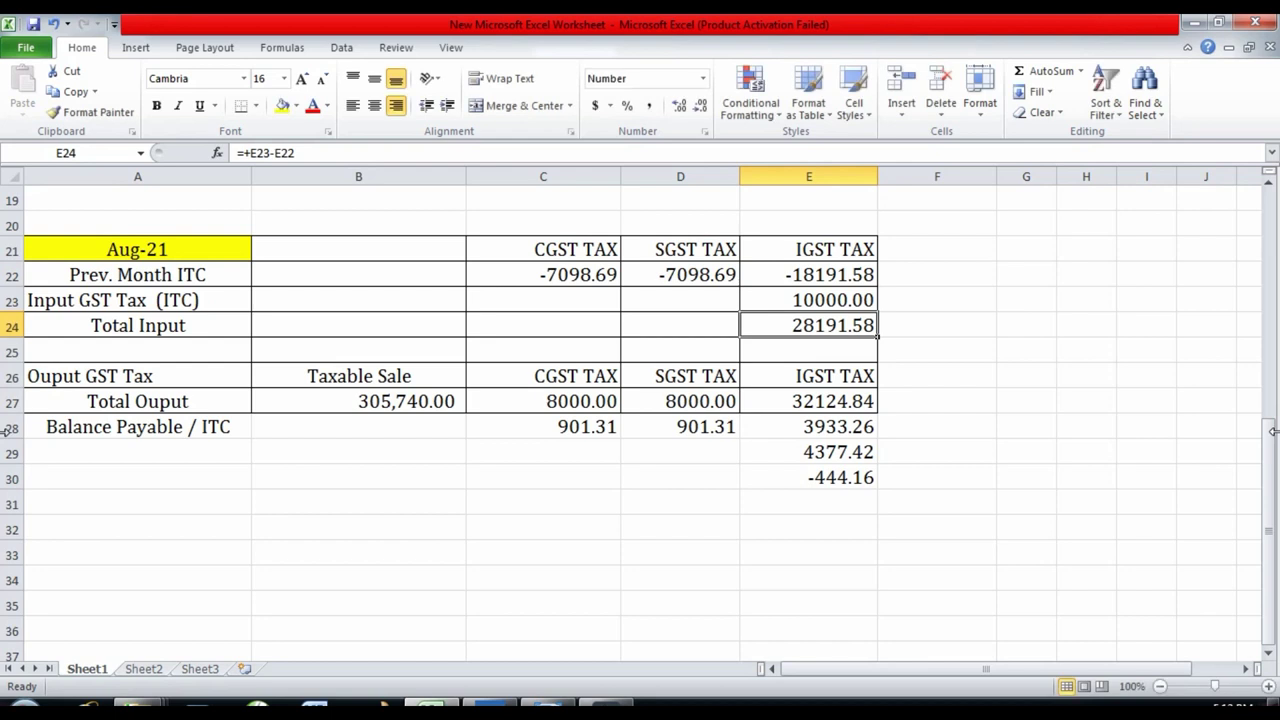
- Set the Aug-21 IGST Input GST Tax (ITC) in E23 to 14000
key(Up)
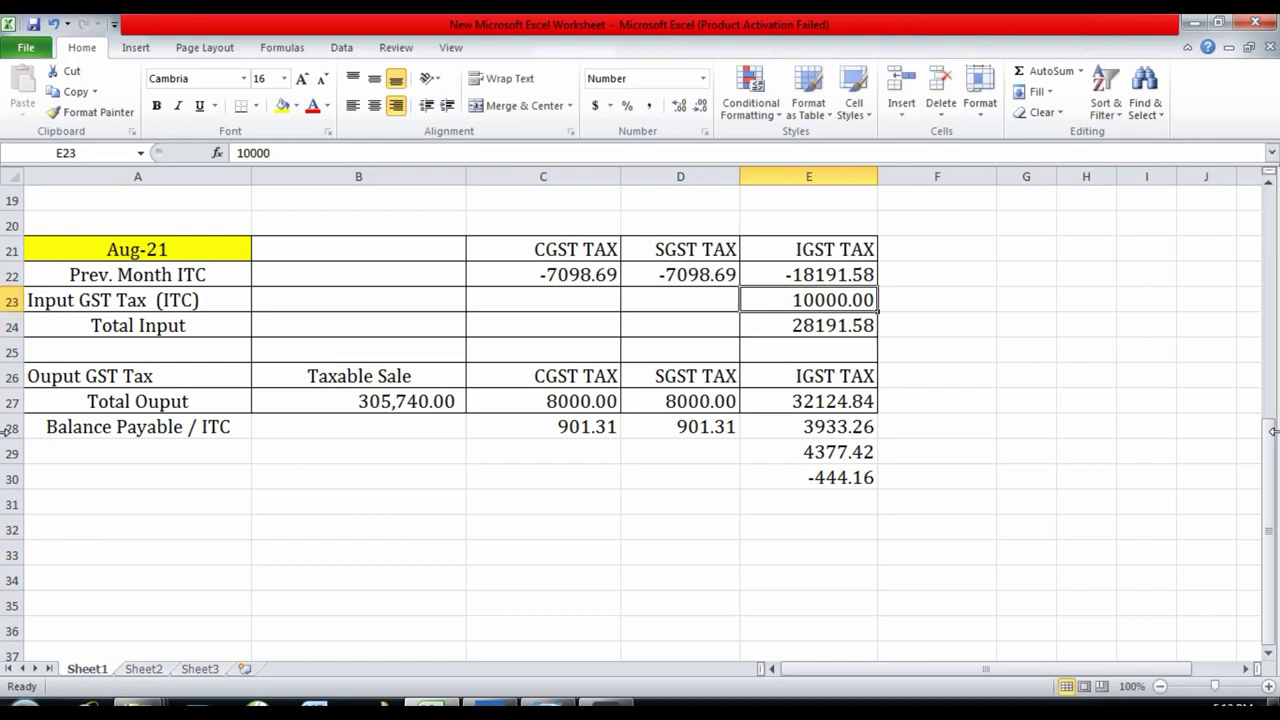
text(12000)
key(Escape)
text(14000)
key(Return)
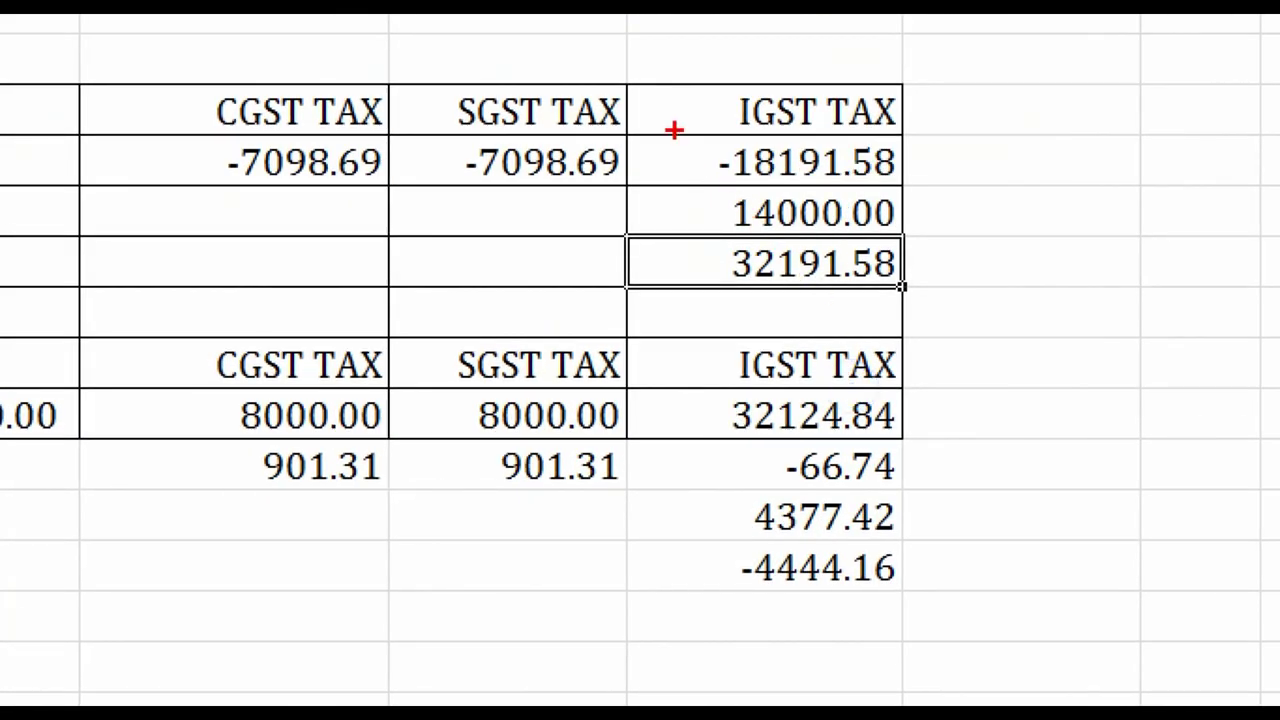
- Box the Aug-21 IGST previous-month credit, total input, total output and balance to examine how the remaining credit arises
mouse_move(670, 128)
mouse_down()
mouse_move(720, 189)
mouse_move(905, 185)
mouse_up()
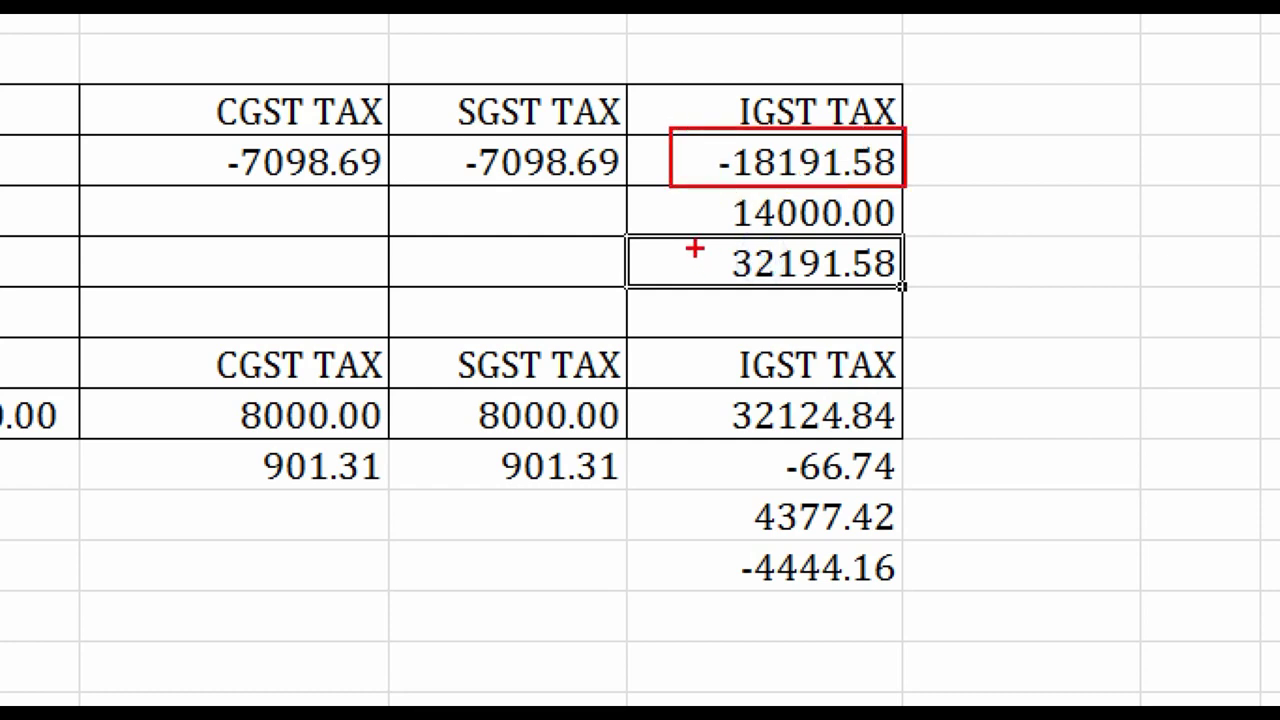
drag(692, 240, 910, 287)
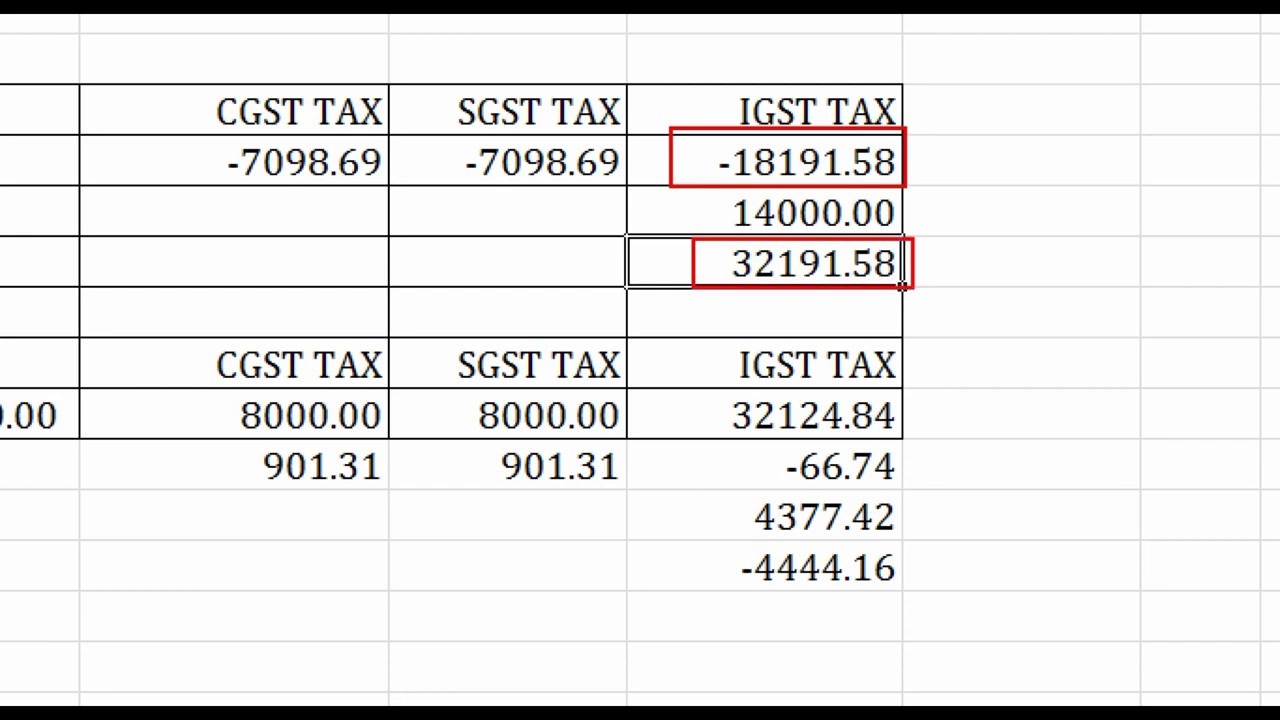
mouse_move(694, 388)
mouse_down()
mouse_move(810, 428)
mouse_move(904, 440)
mouse_up()
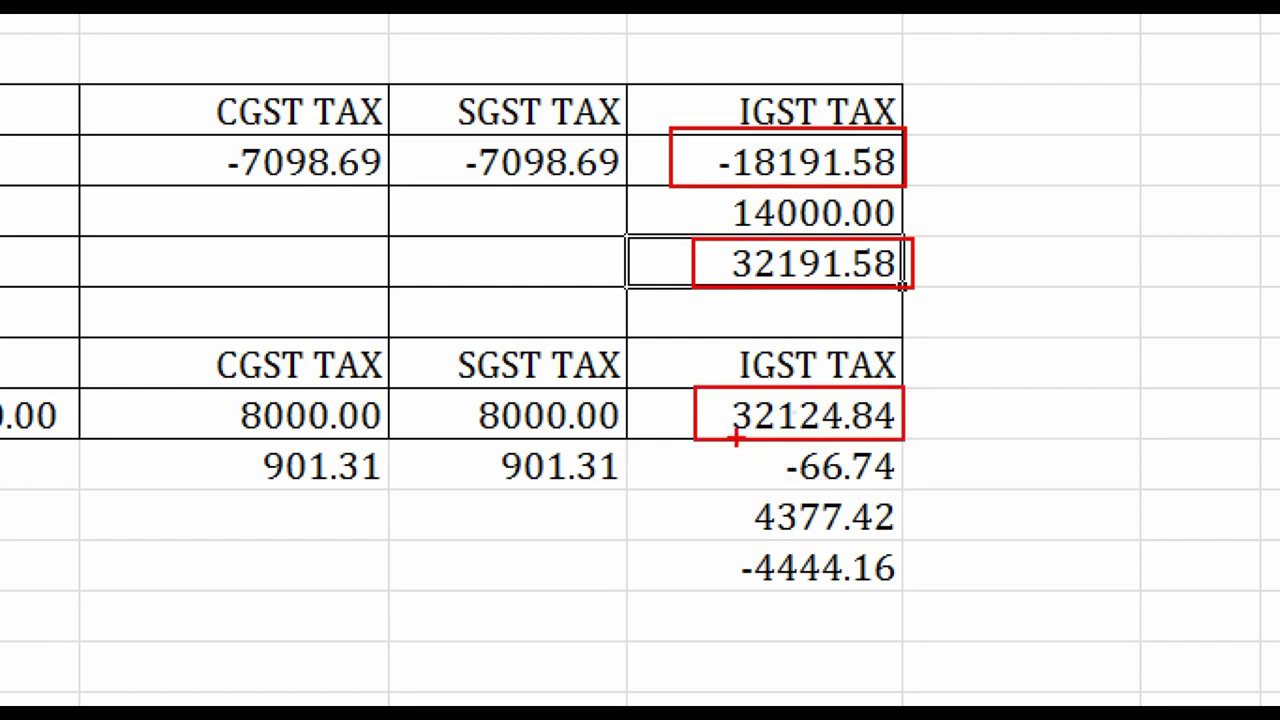
drag(736, 440, 898, 486)
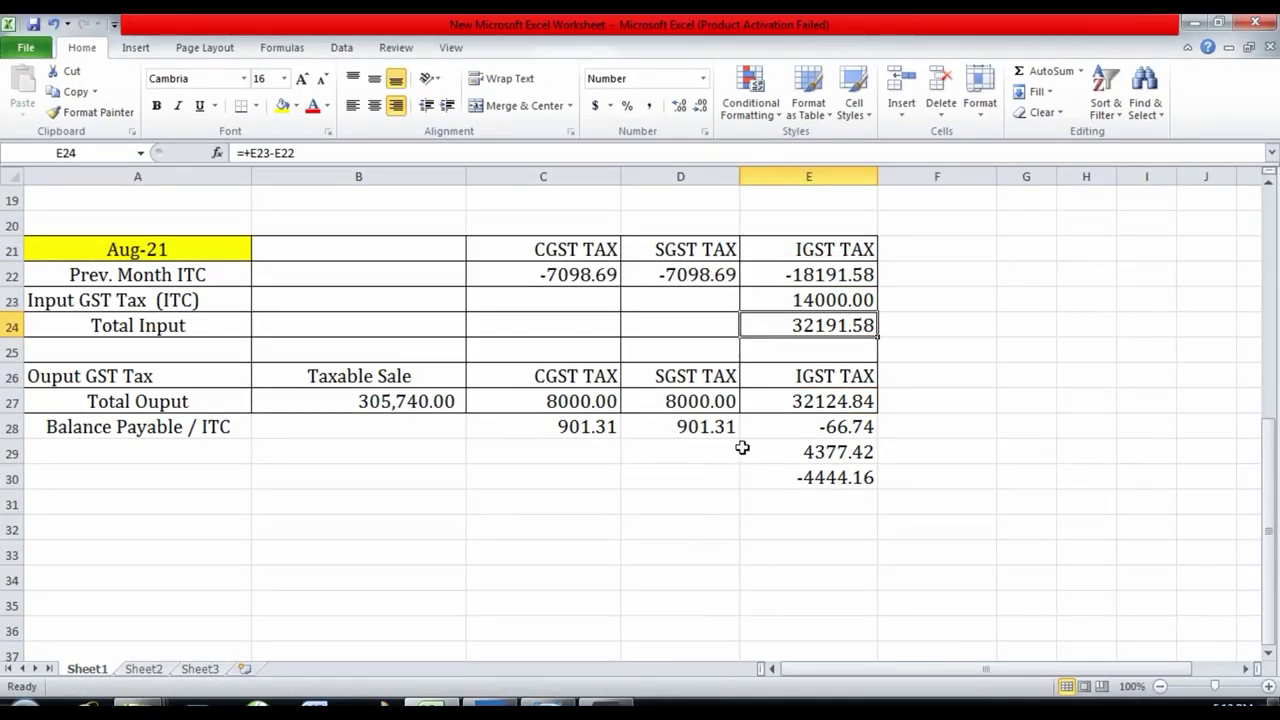
- Enter the remaining IGST credit of 66.74 in C30, under the Aug-21 CGST balance
click(784, 430)
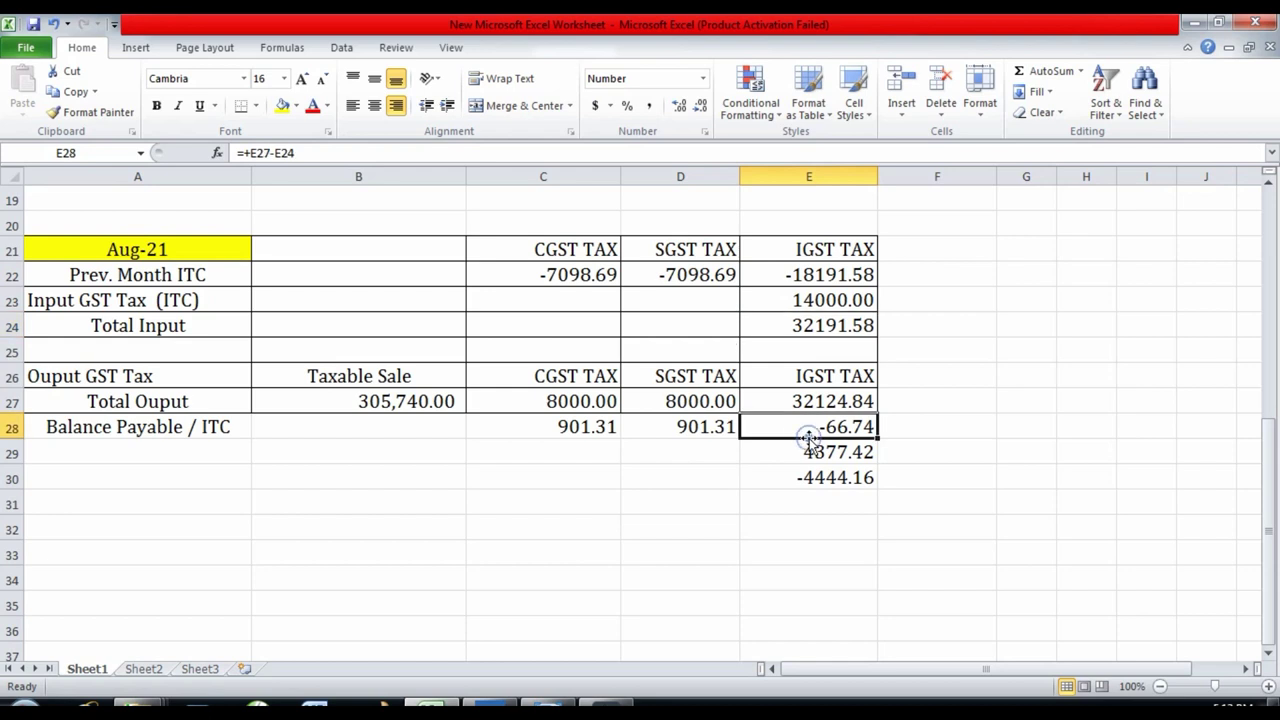
click(584, 475)
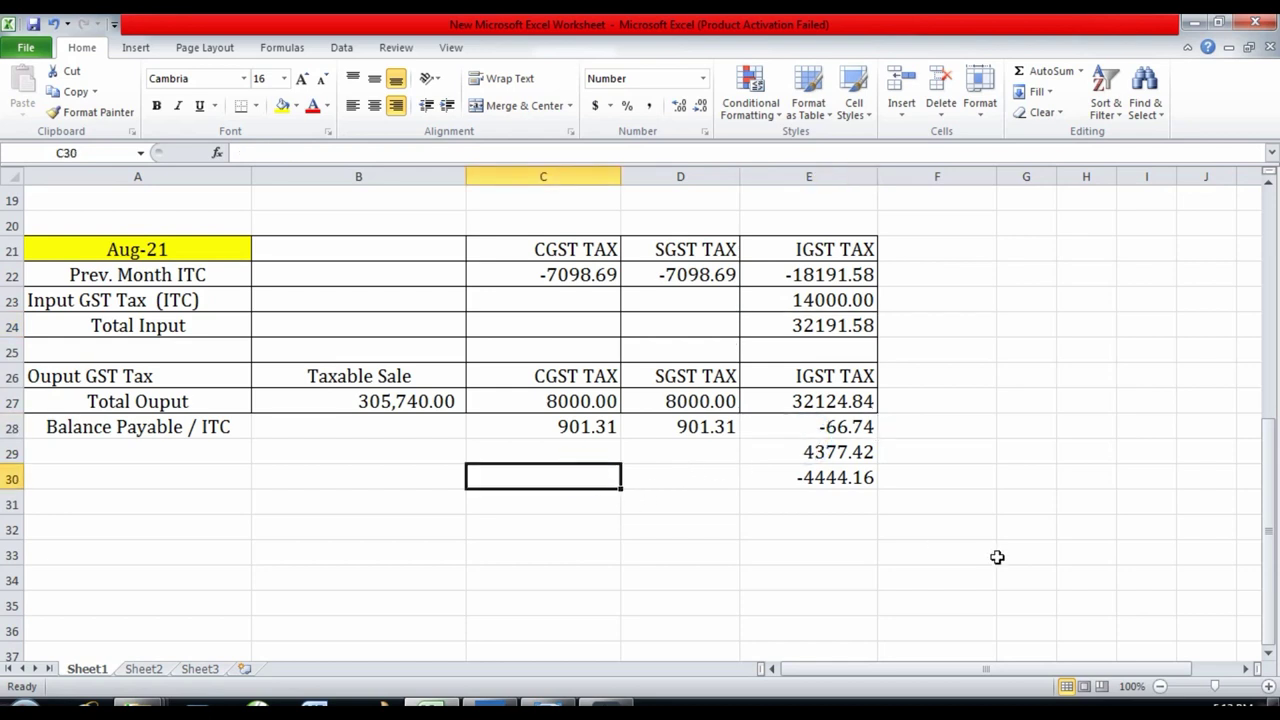
text(66.74)
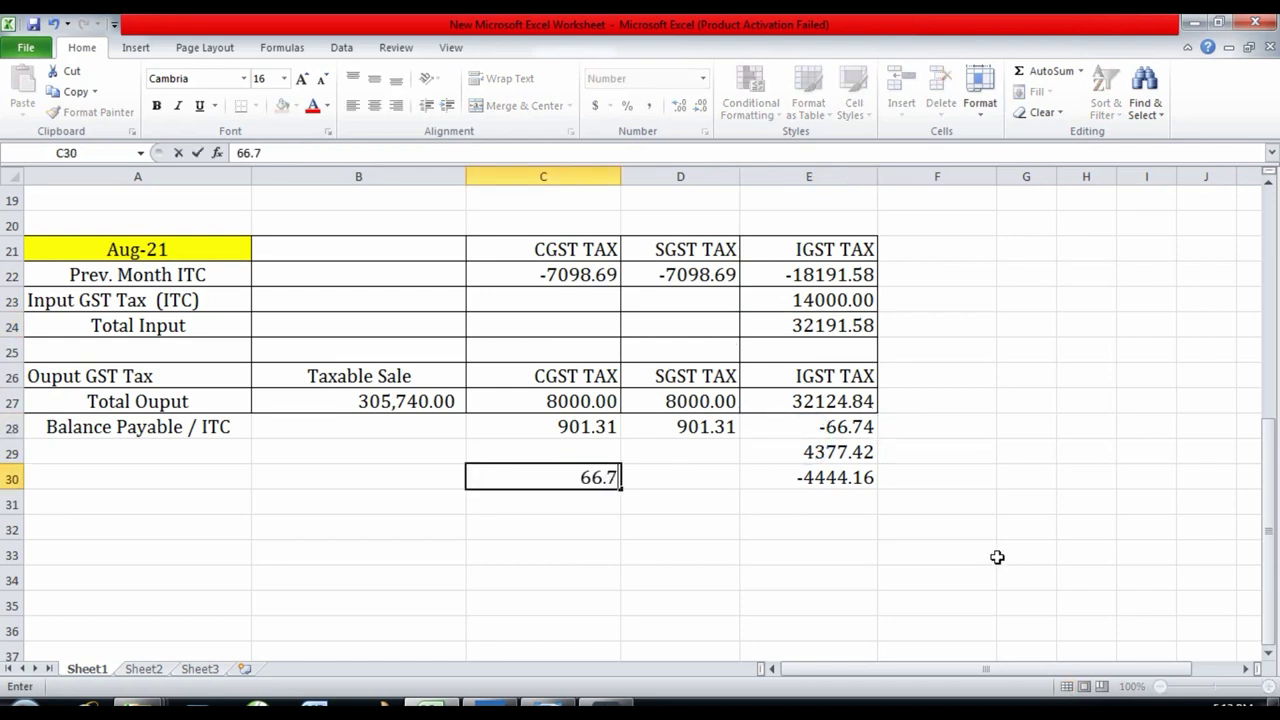
key(Return)
- Calculate the CGST payable after the IGST offset in C31 with the formula +C28-C30
text(+)
key(Up)
key(Up)
key(Up)
text(-)
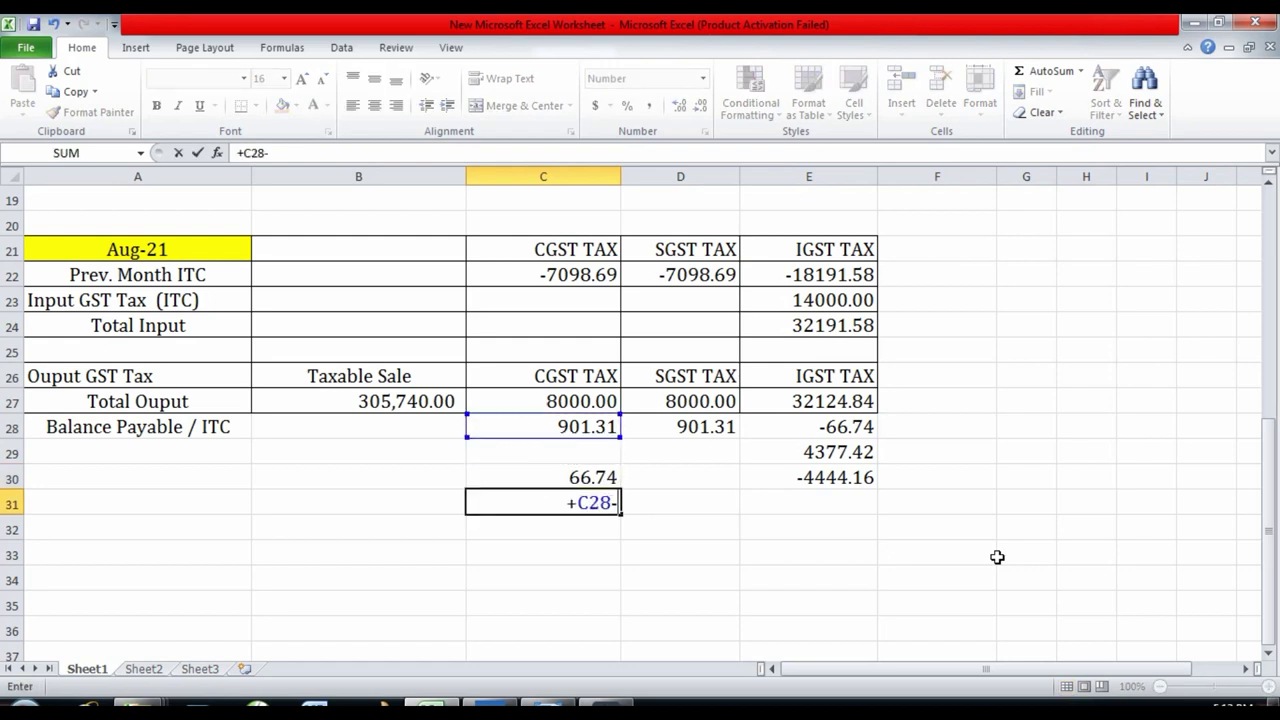
key(Up)
key(Return)
key(Up)
key(Right)
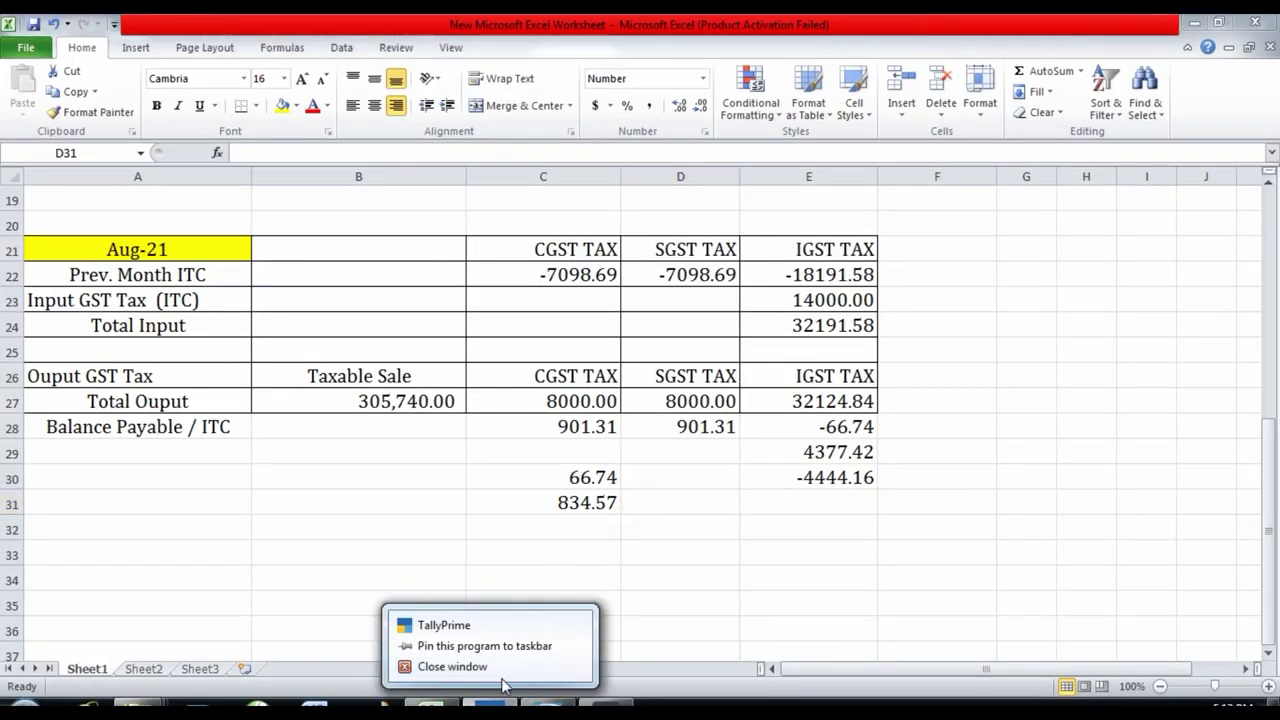
- Switch to the blank payment voucher in TallyPrime
key(Escape)
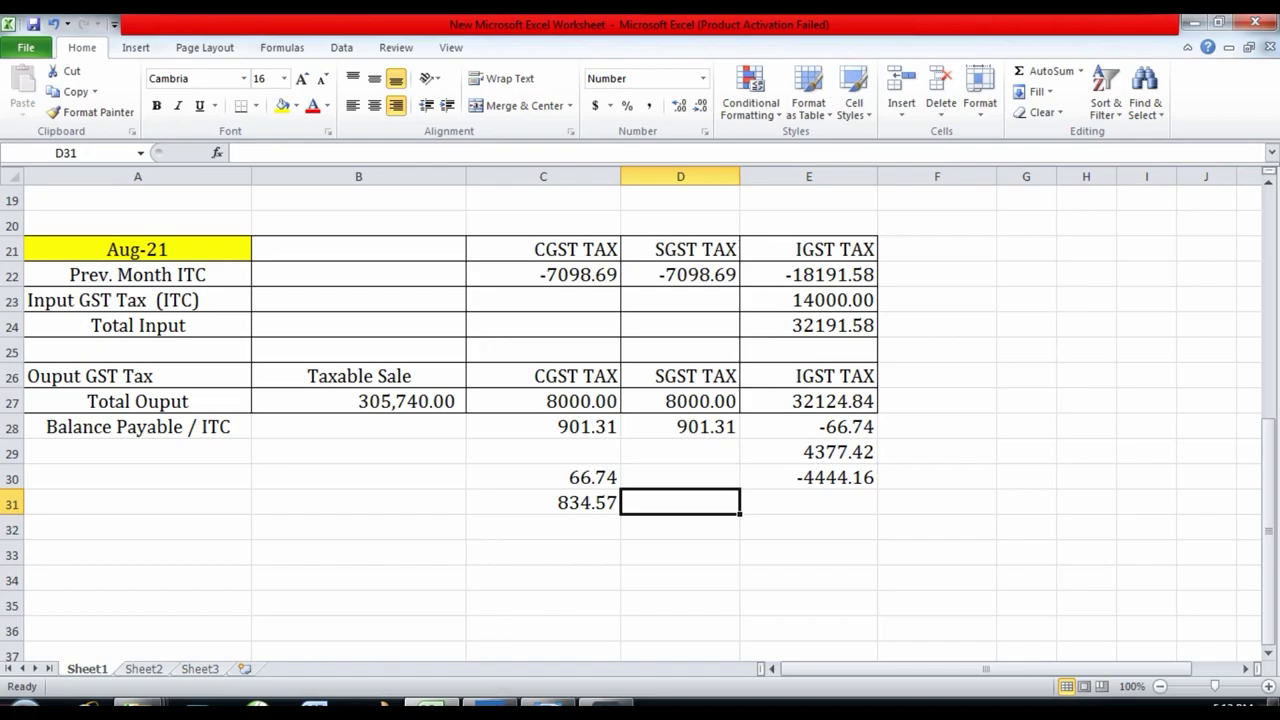
key(alt+Tab)
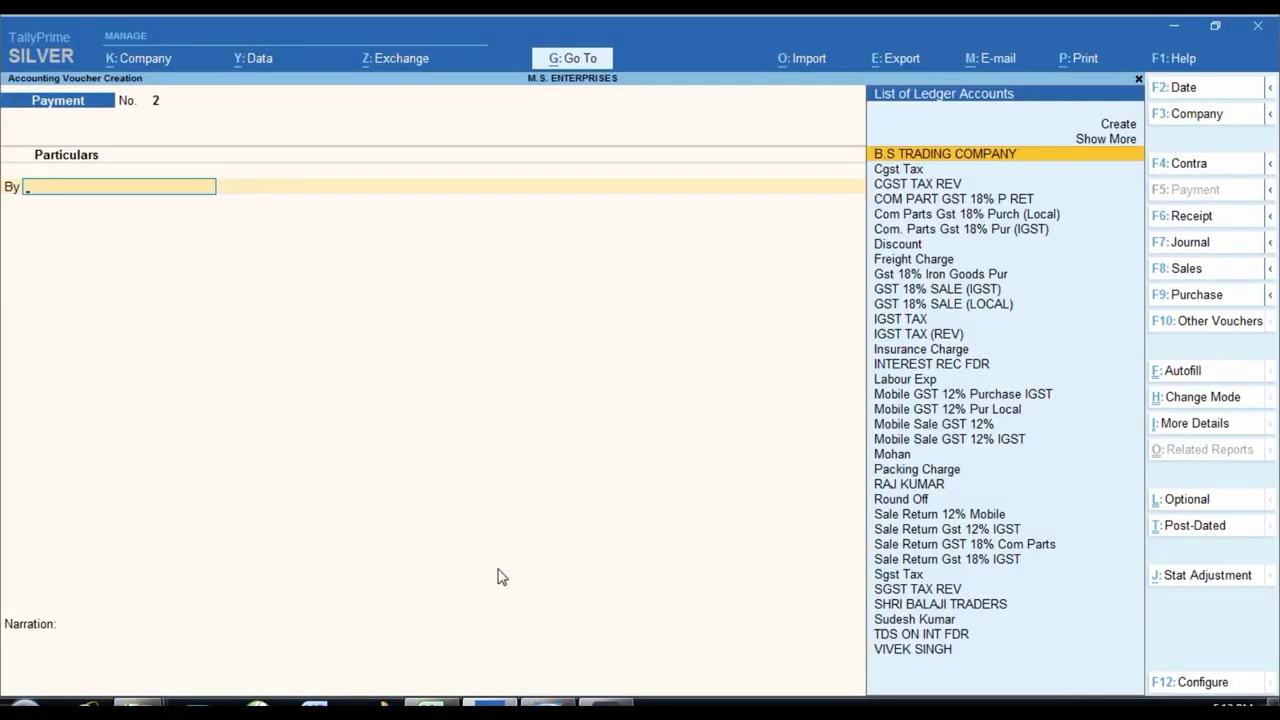